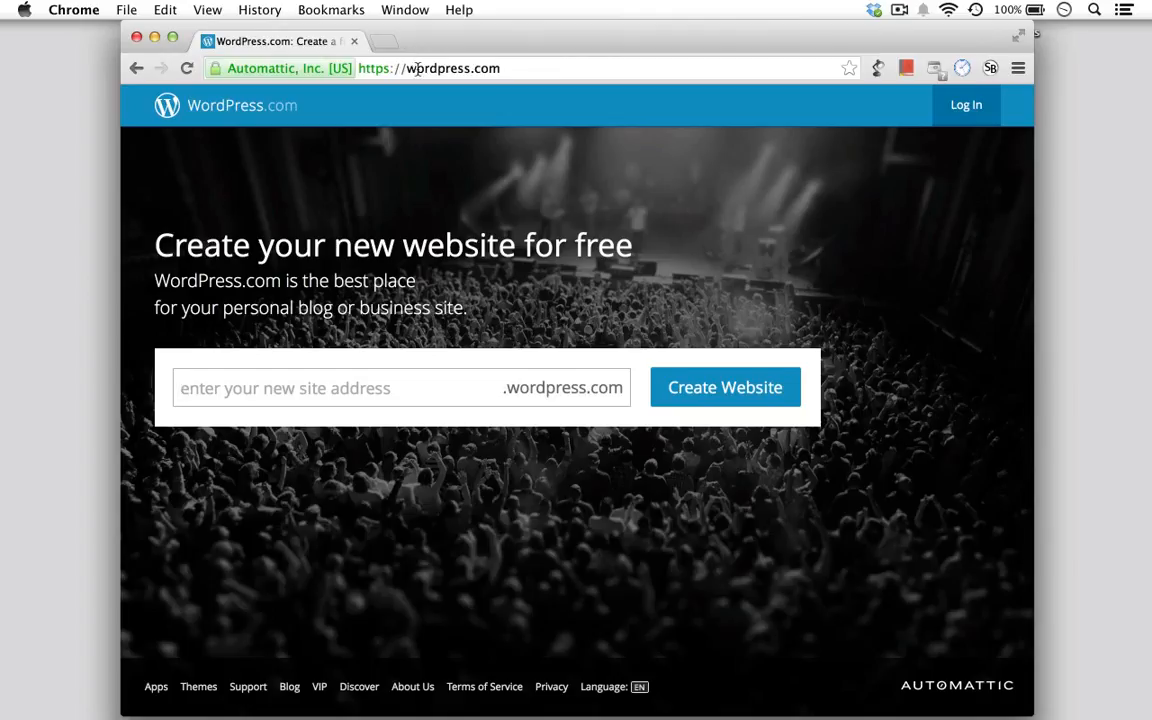
- Start creating a free WordPress.com website, entering the student's name and number as the new site address
triple_click(418, 69)
left_click(418, 69)
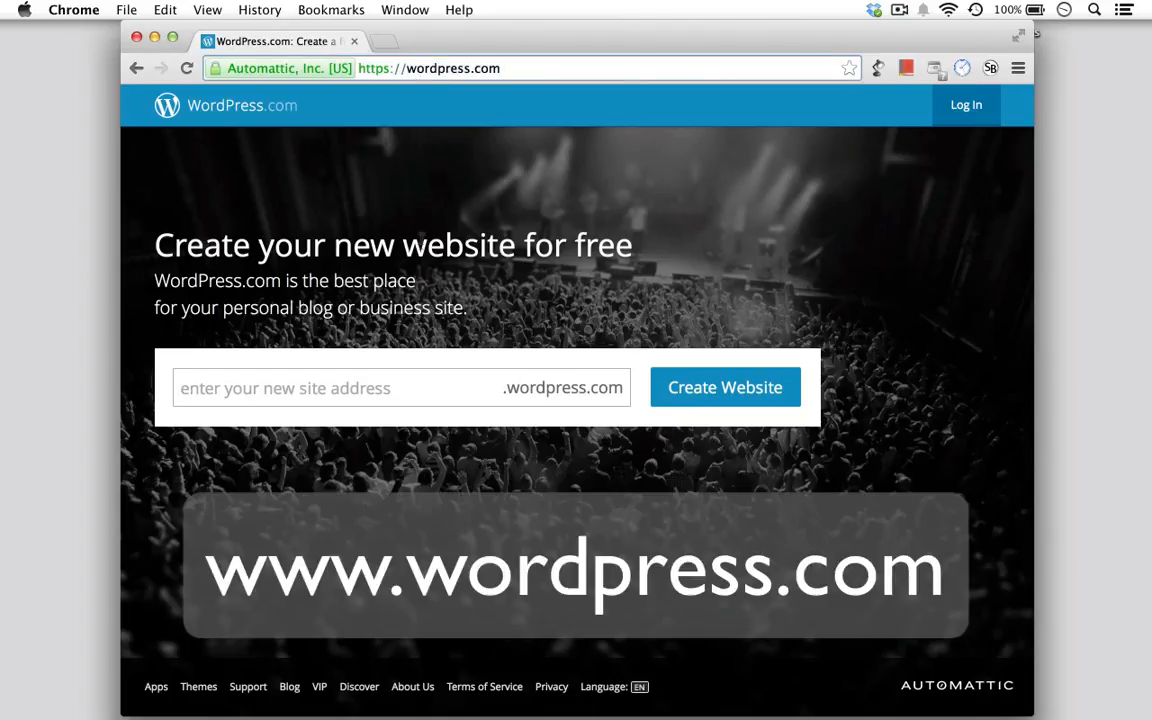
left_click(276, 392)
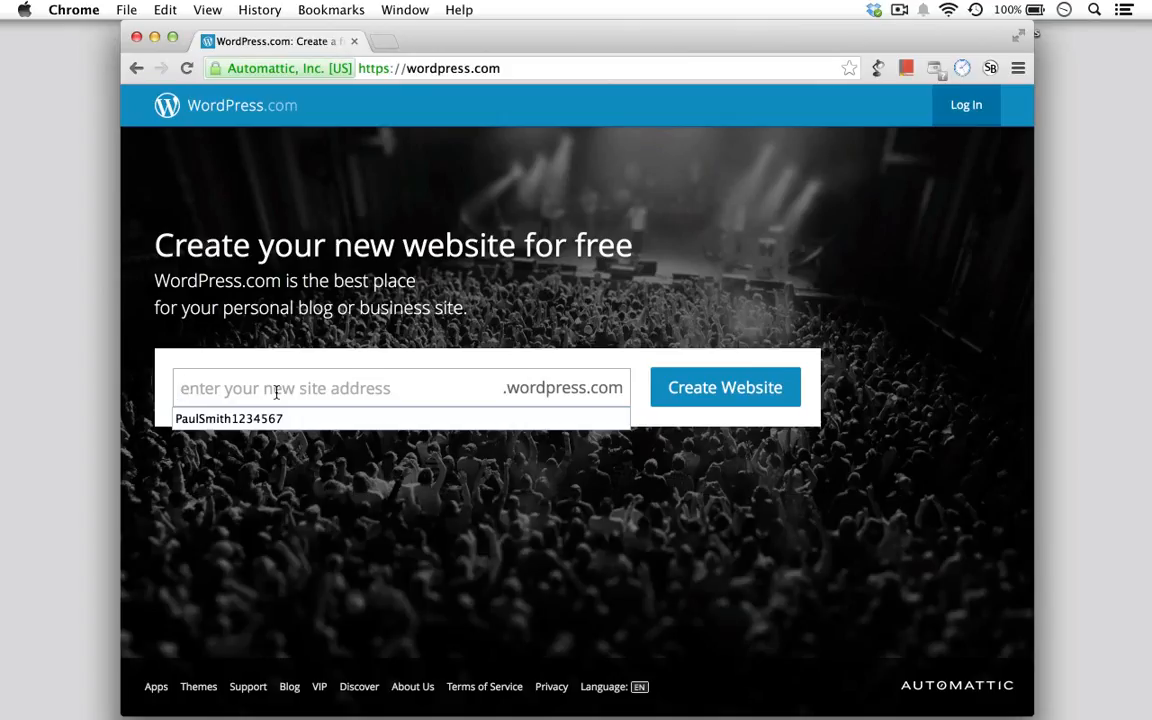
type("jane")
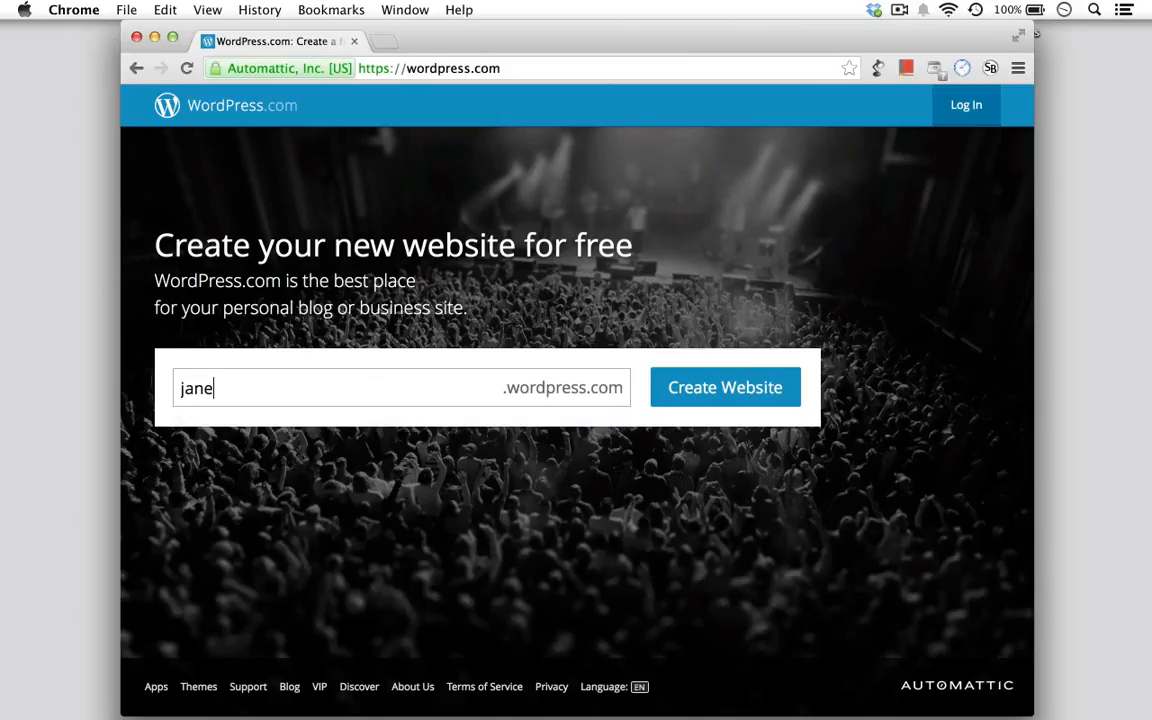
type("smith1234567")
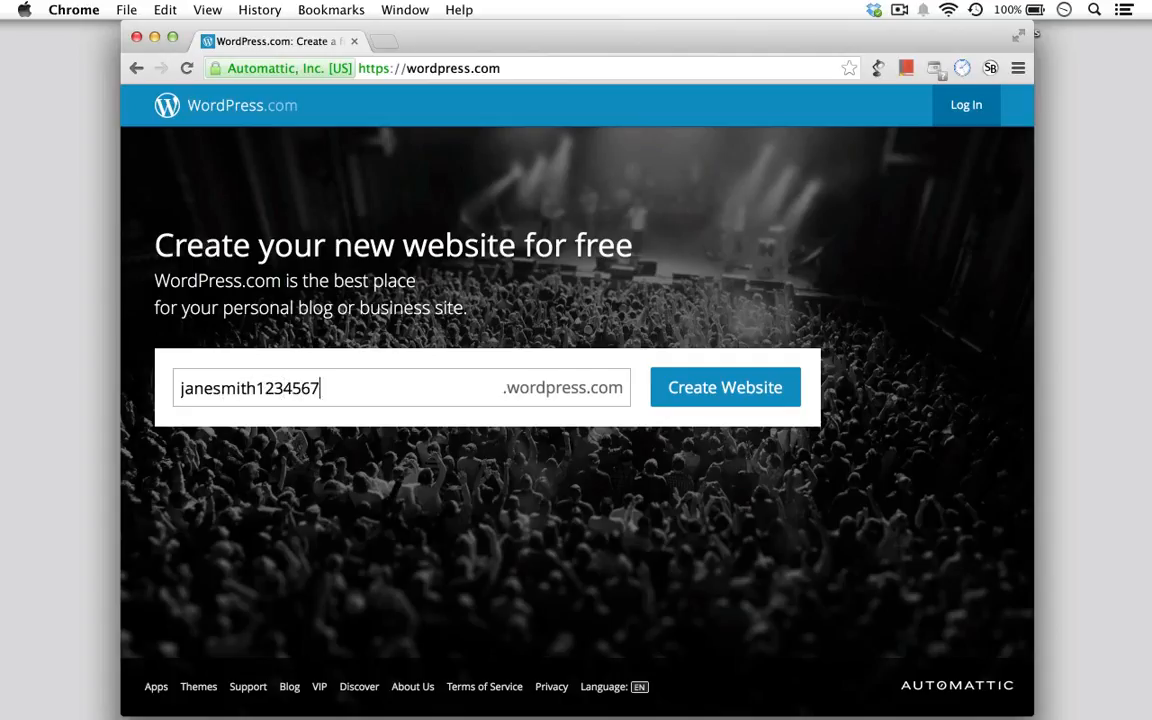
left_click(743, 385)
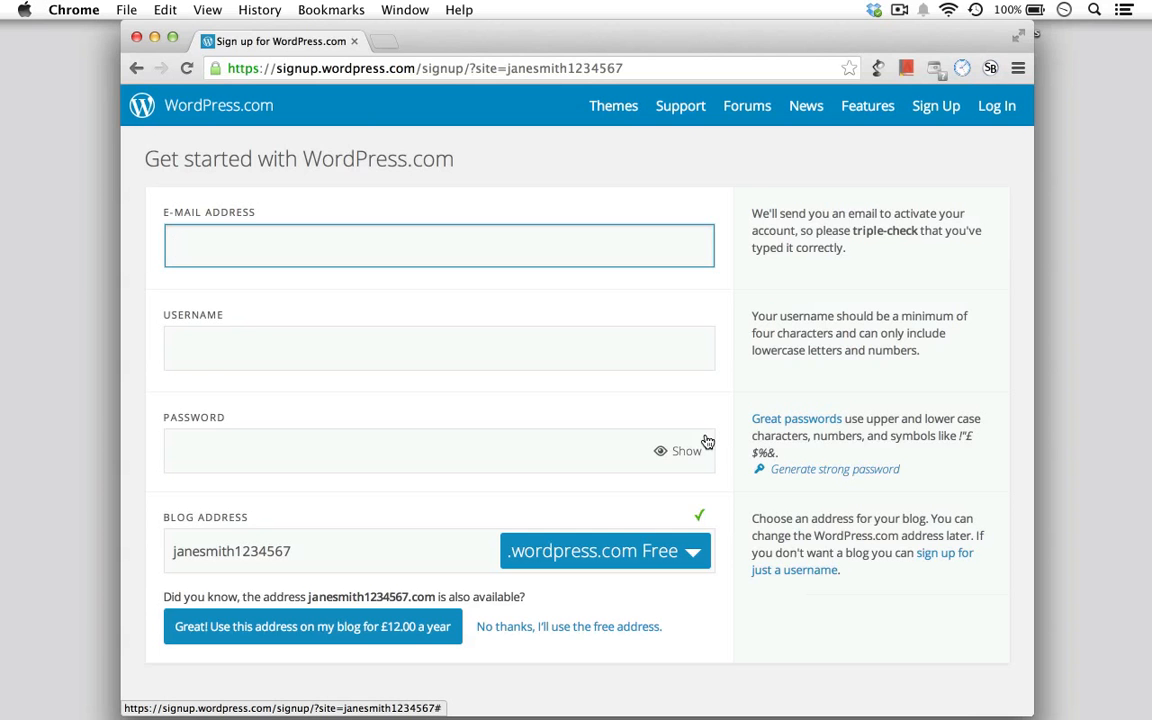
- Review the sign-up form's e-mail, username, password and blog address fields, including the free address option
scroll(342, 363, "down", 2)
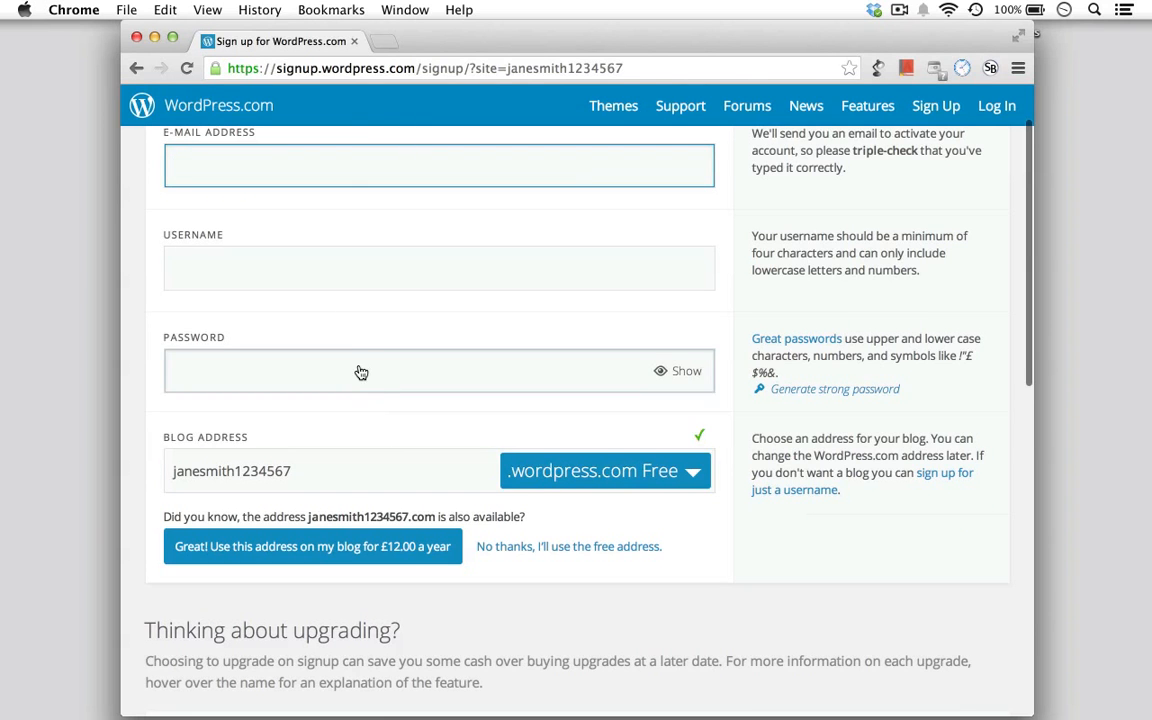
scroll(360, 372, "down", 2)
scroll(360, 372, "down", 1)
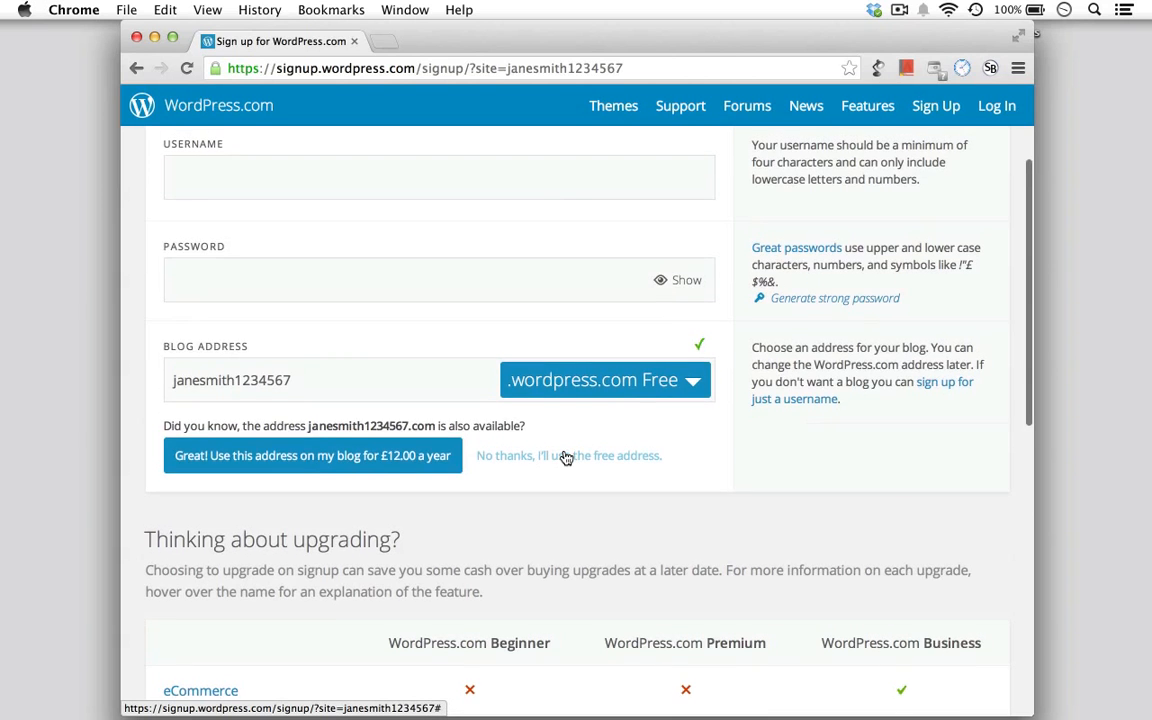
scroll(563, 457, "up", 2)
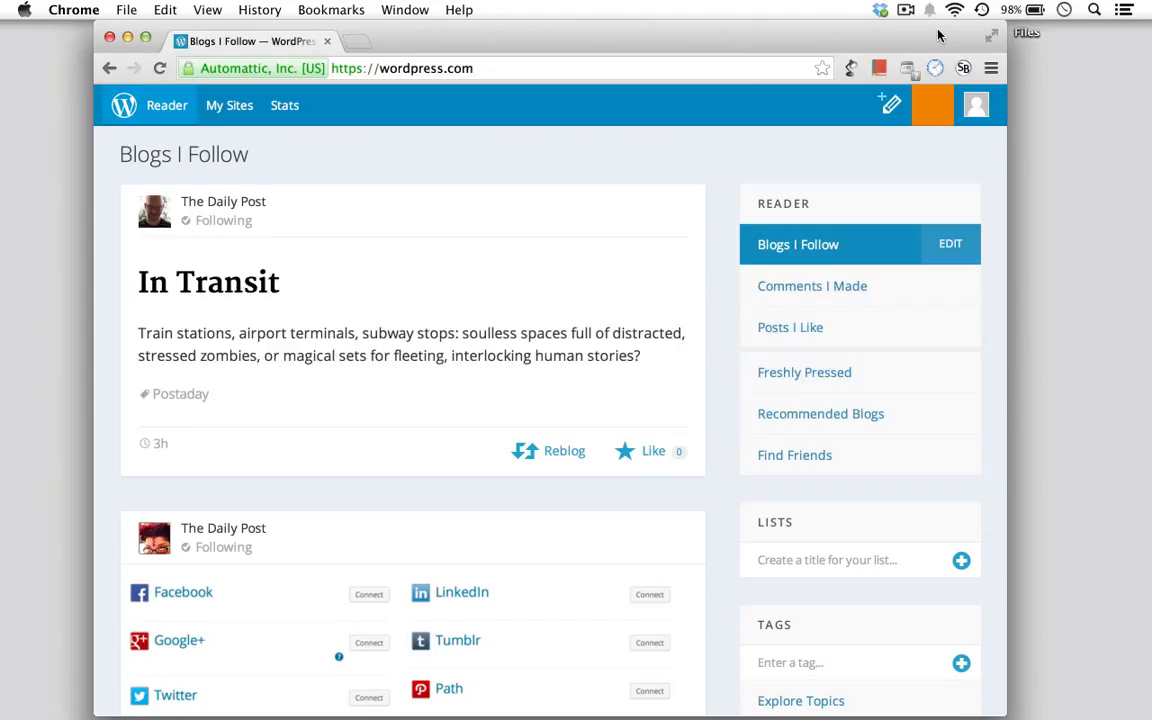
- Open the dashboard of the "Your Name Here/Your Course Here" blog from the signed-in account
scroll(666, 292, "down", 1)
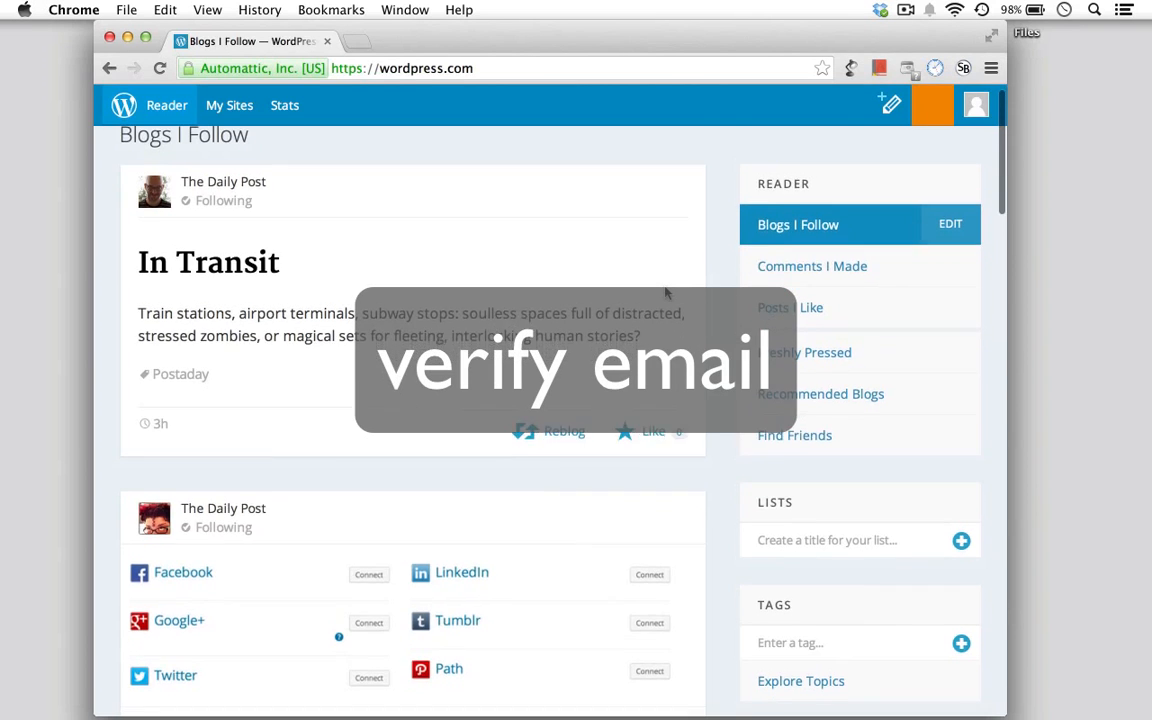
scroll(666, 292, "up", 1)
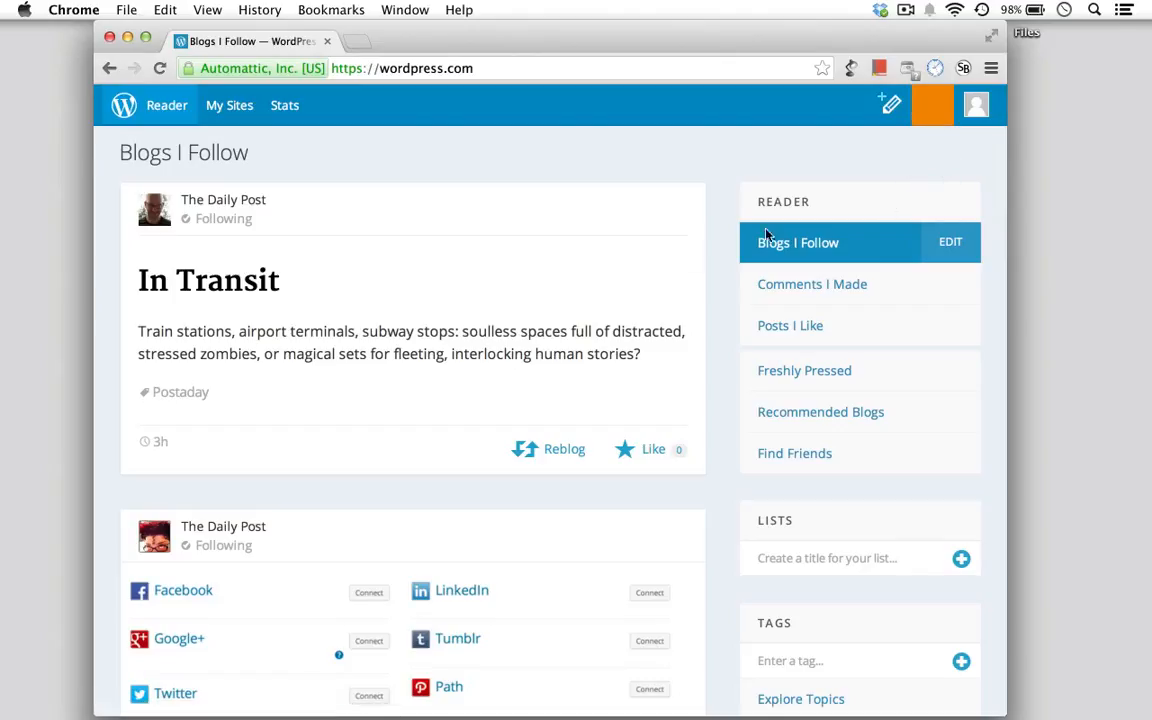
left_click(978, 122)
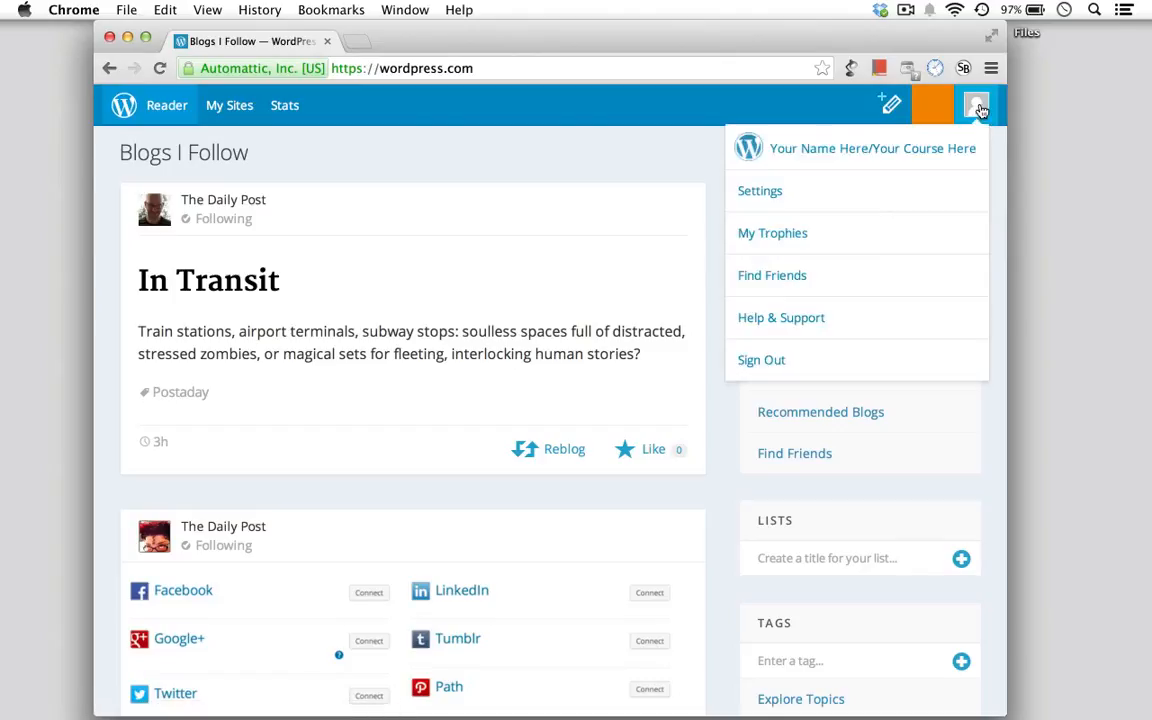
left_click(933, 161)
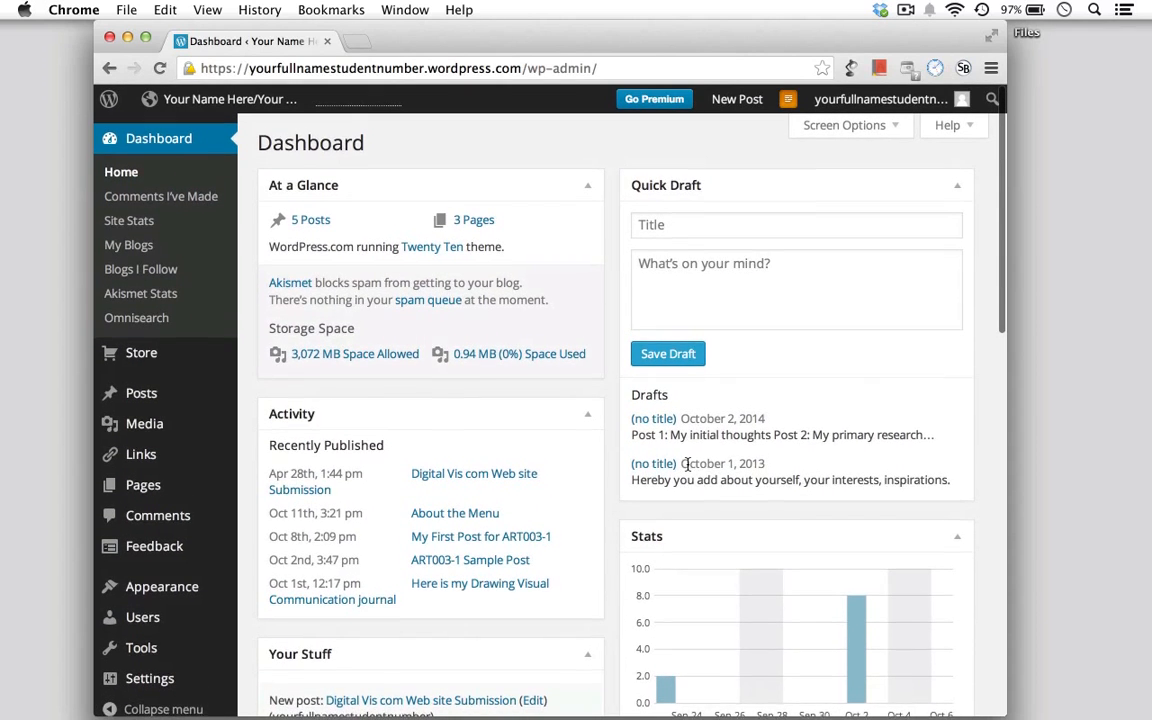
- View the blog's live site, look through its posts and return to the dashboard
scroll(688, 470, "down", 1)
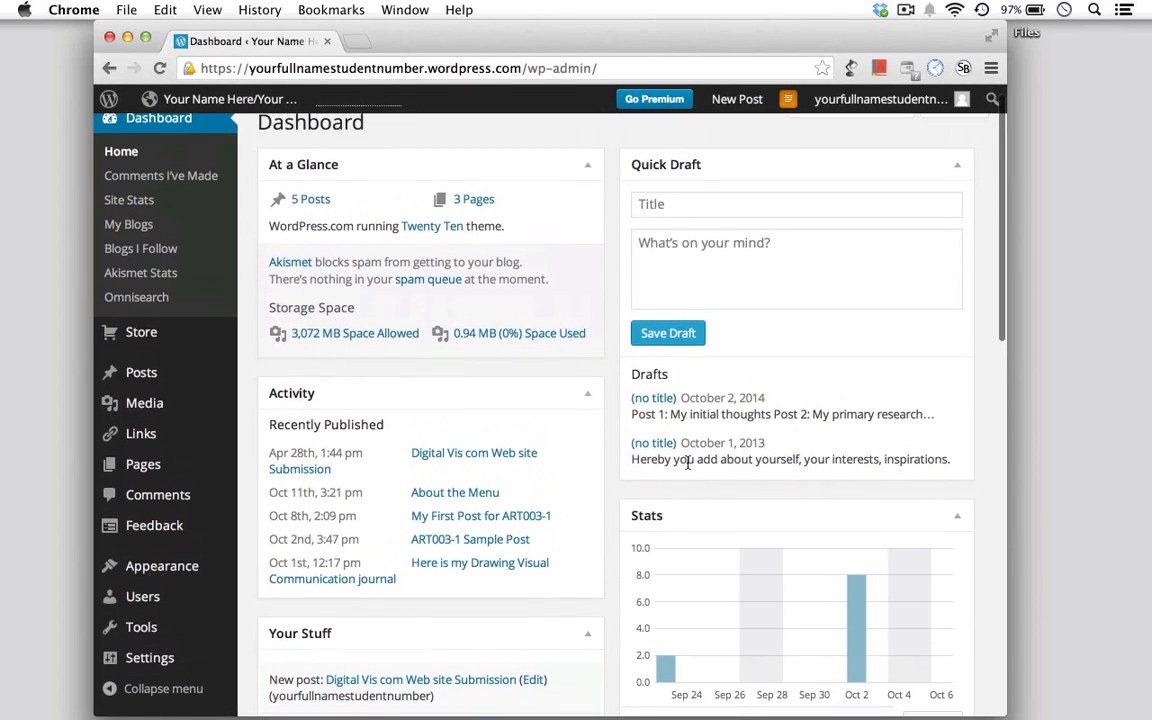
left_click(200, 99)
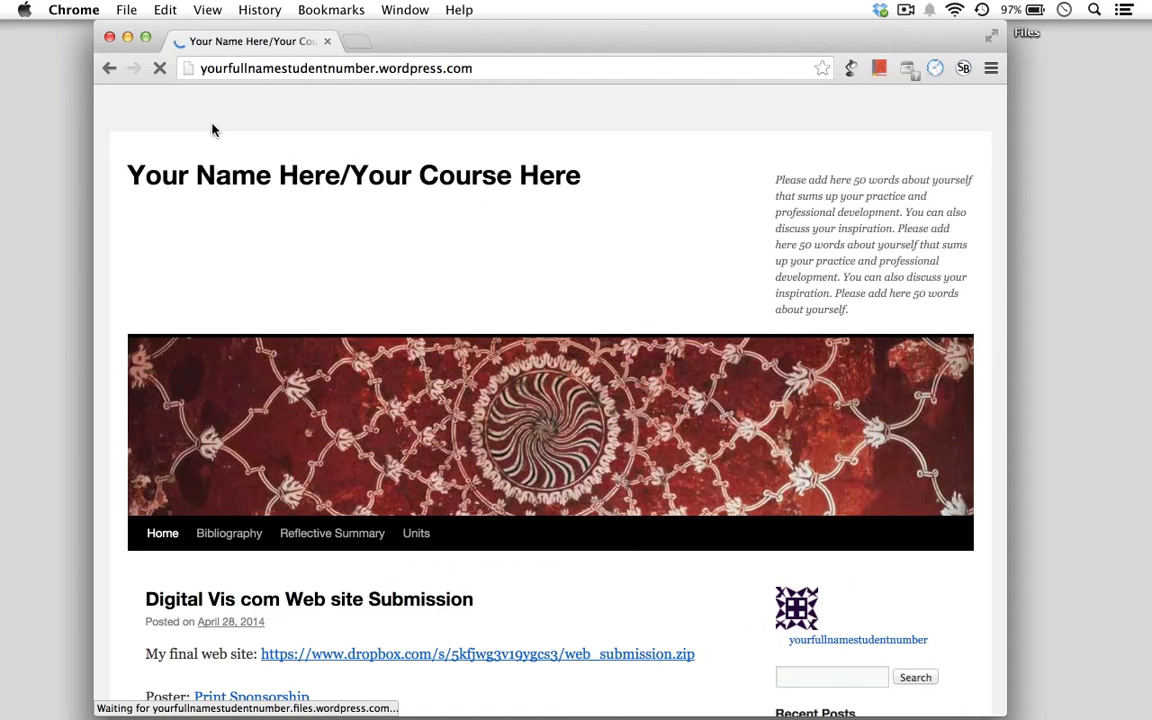
scroll(352, 317, "down", 10)
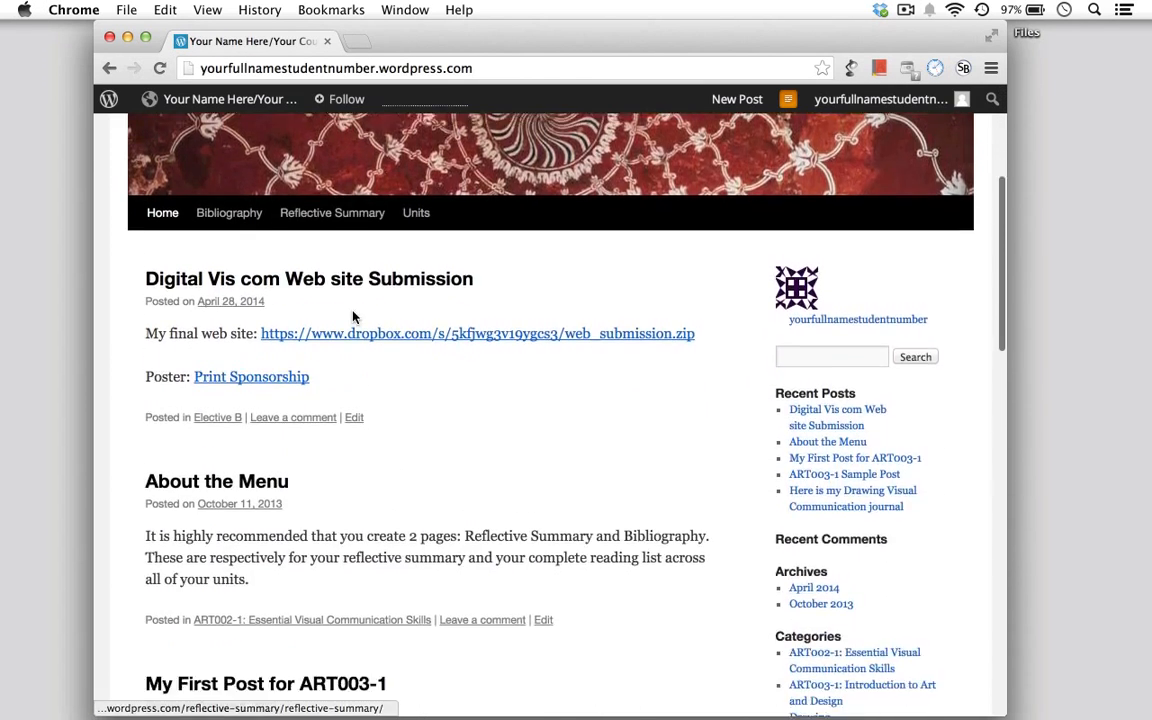
scroll(352, 317, "down", 5)
scroll(352, 317, "up", 15)
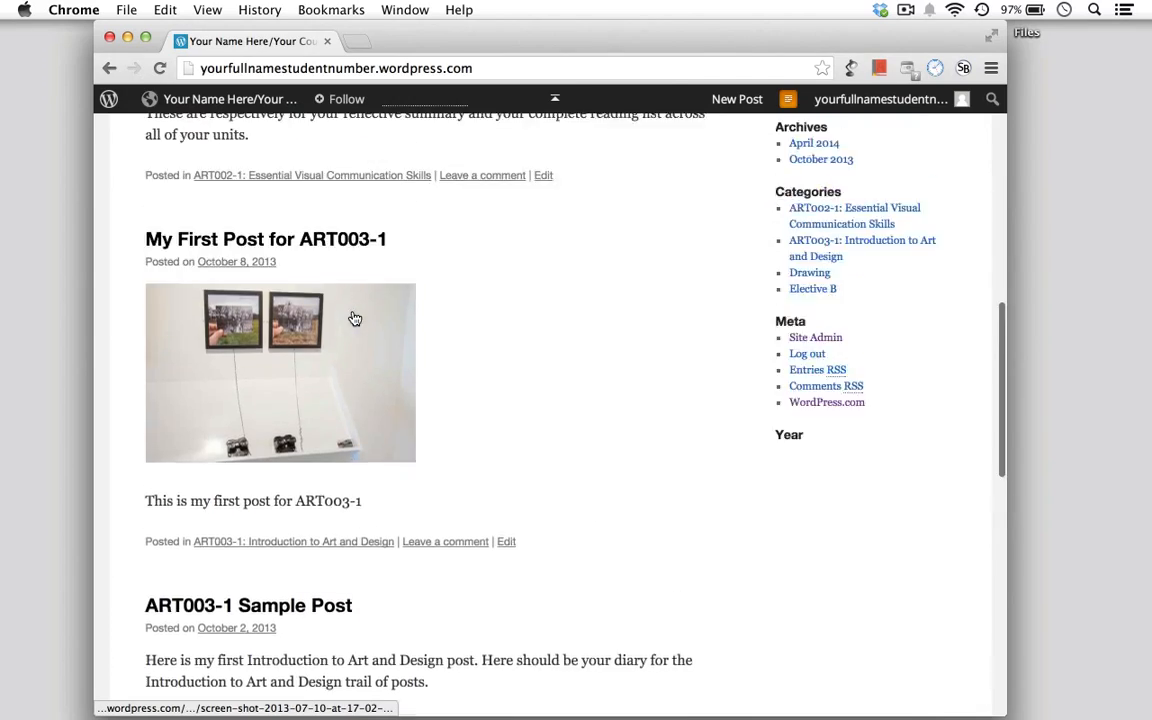
left_click(104, 69)
- Find "The Columnist" in the theme gallery and activate it as the blog's theme
scroll(352, 437, "down", 3)
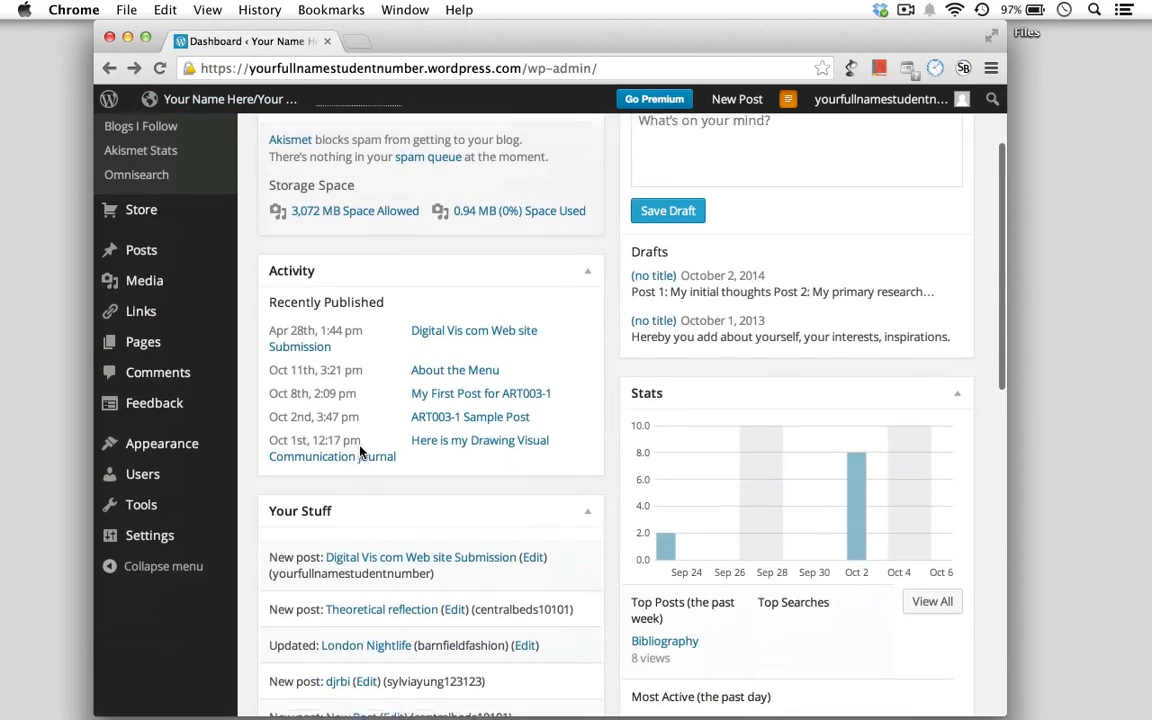
mouse_move(157, 420)
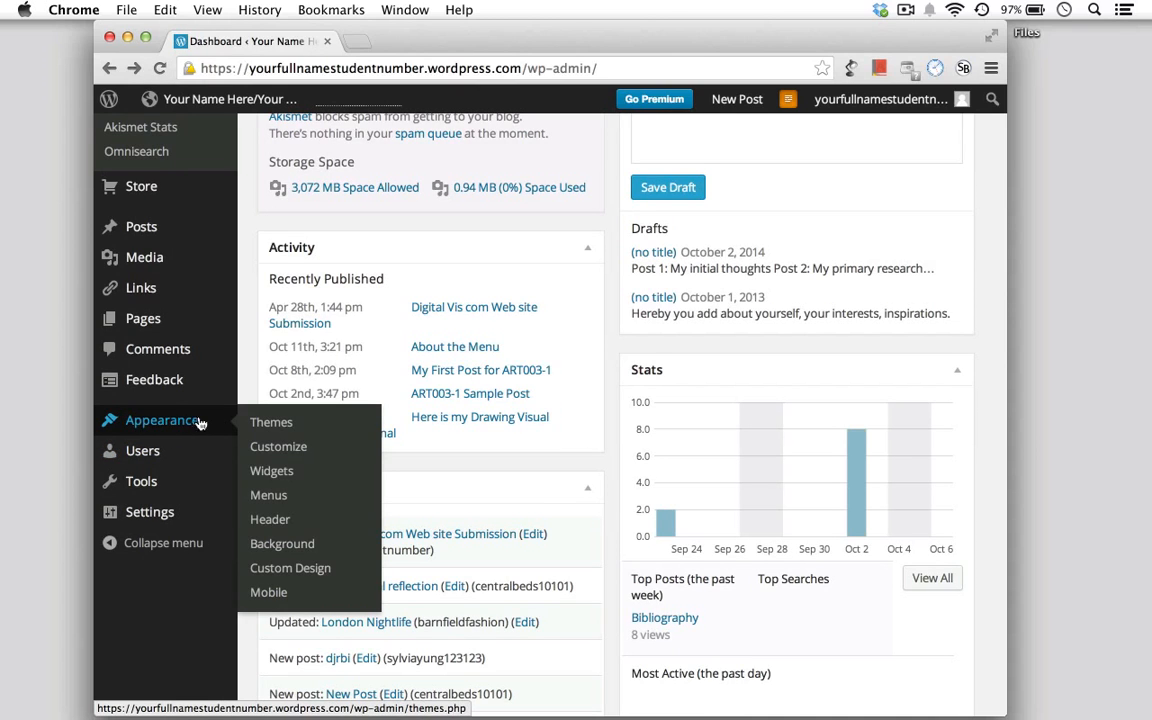
left_click(294, 428)
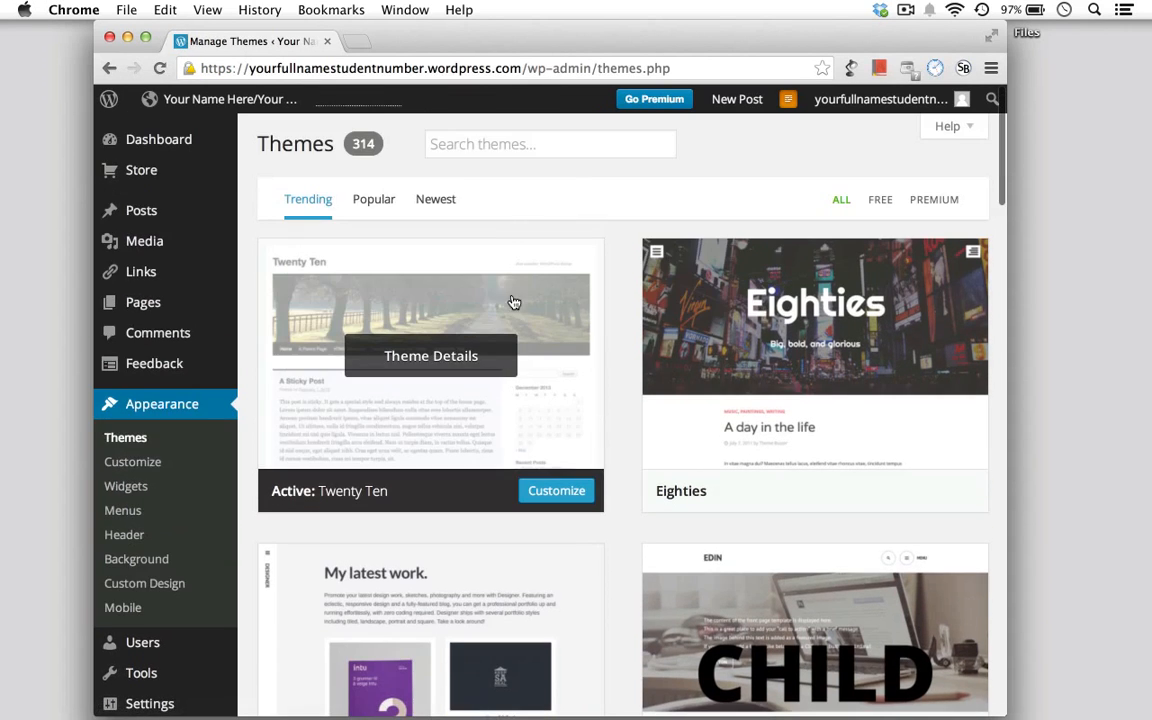
left_click(433, 142)
type("The ")
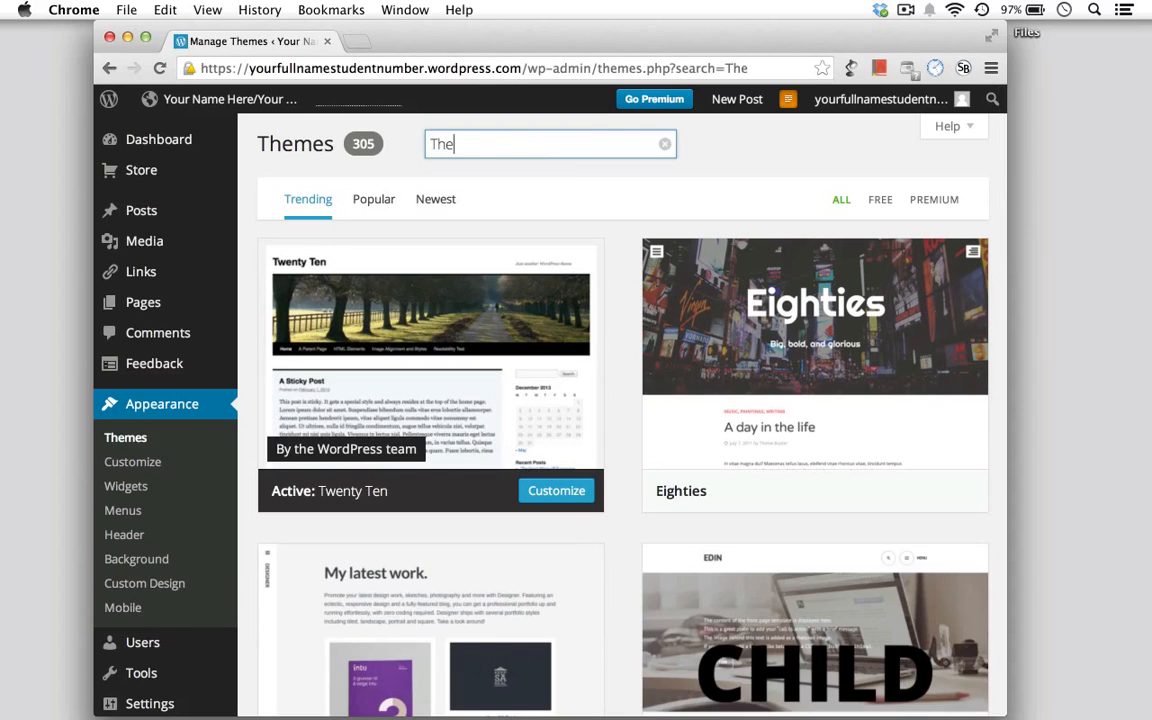
type("Col")
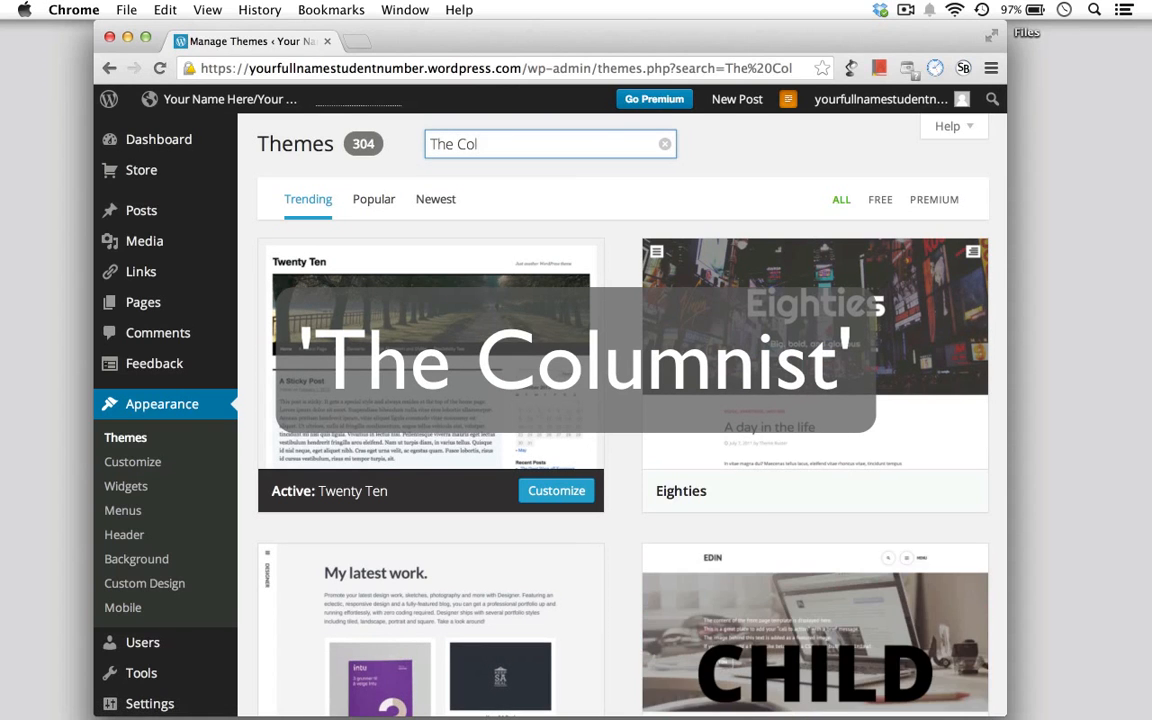
type("umnist")
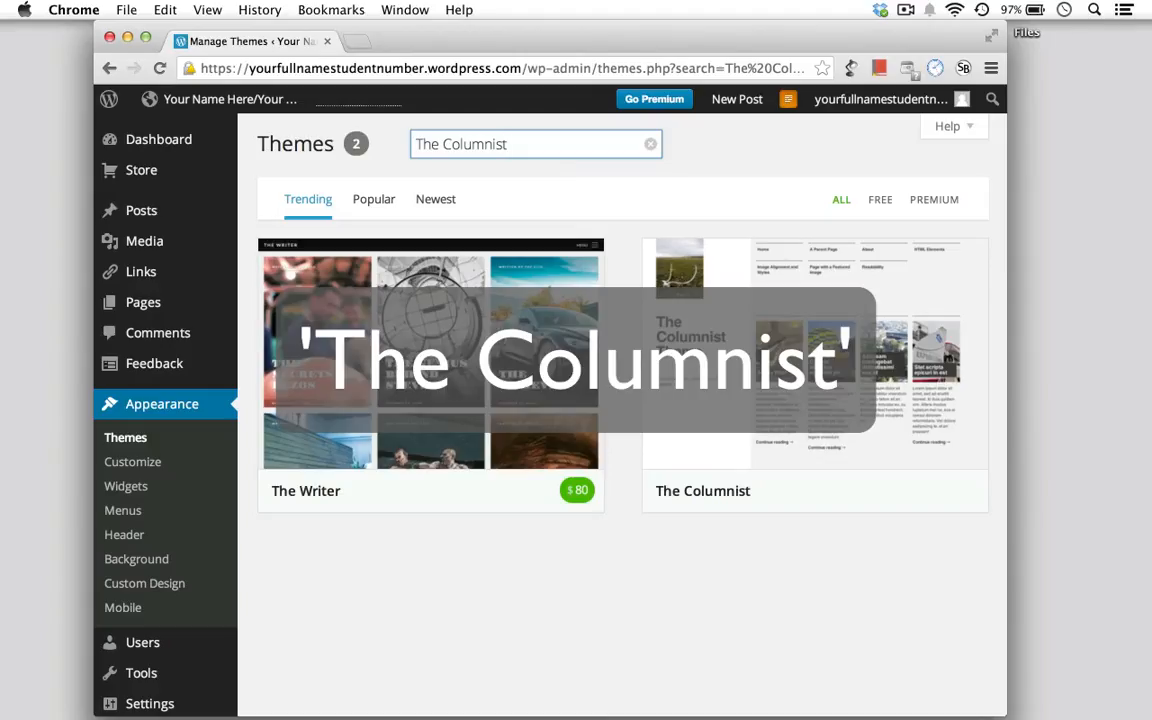
mouse_move(877, 490)
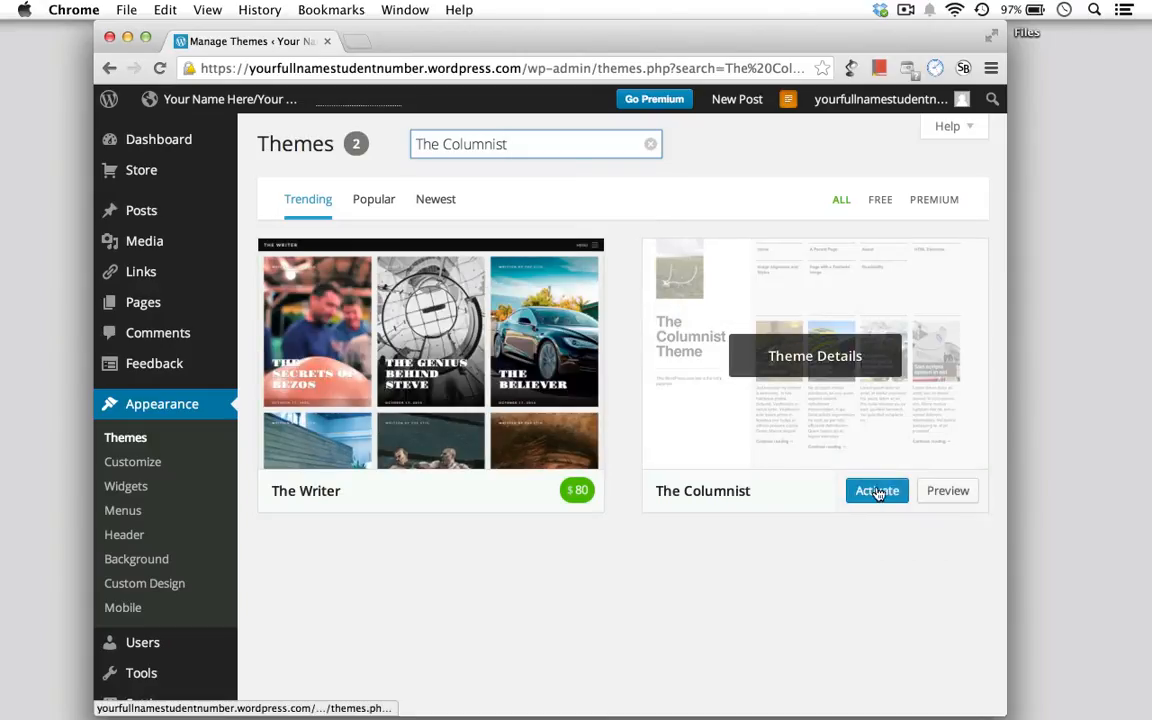
left_click(899, 491)
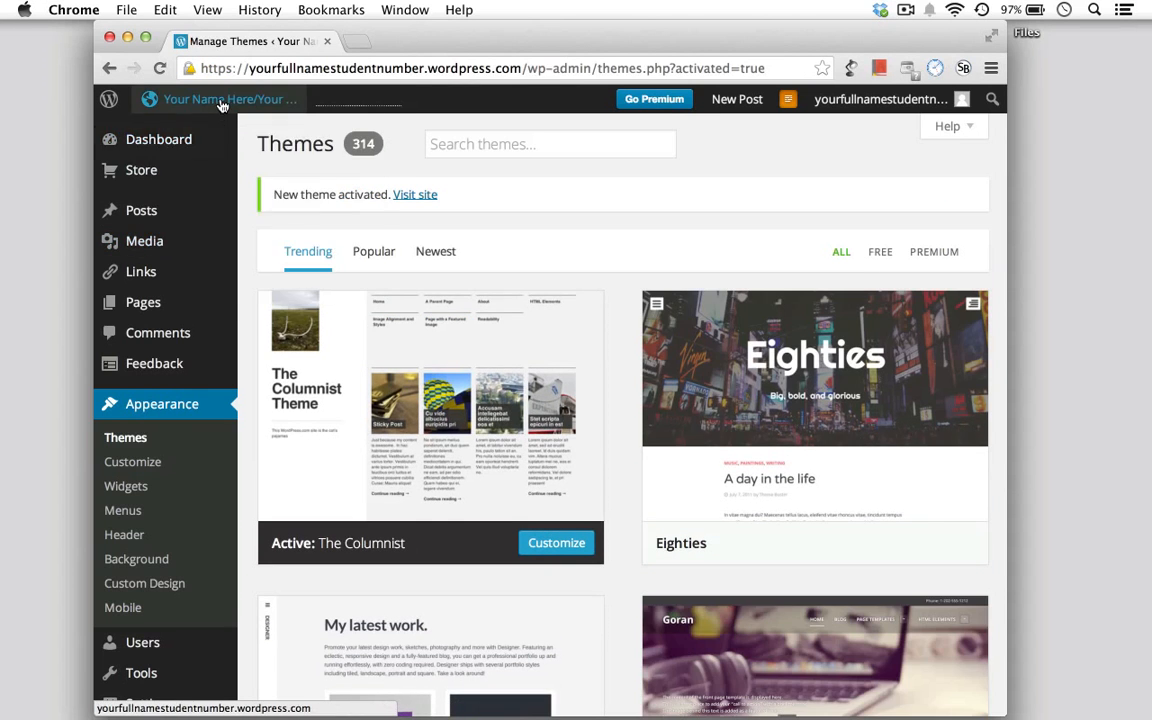
- View the live site with the new theme and examine its title, description, page links and posts
left_click(222, 105)
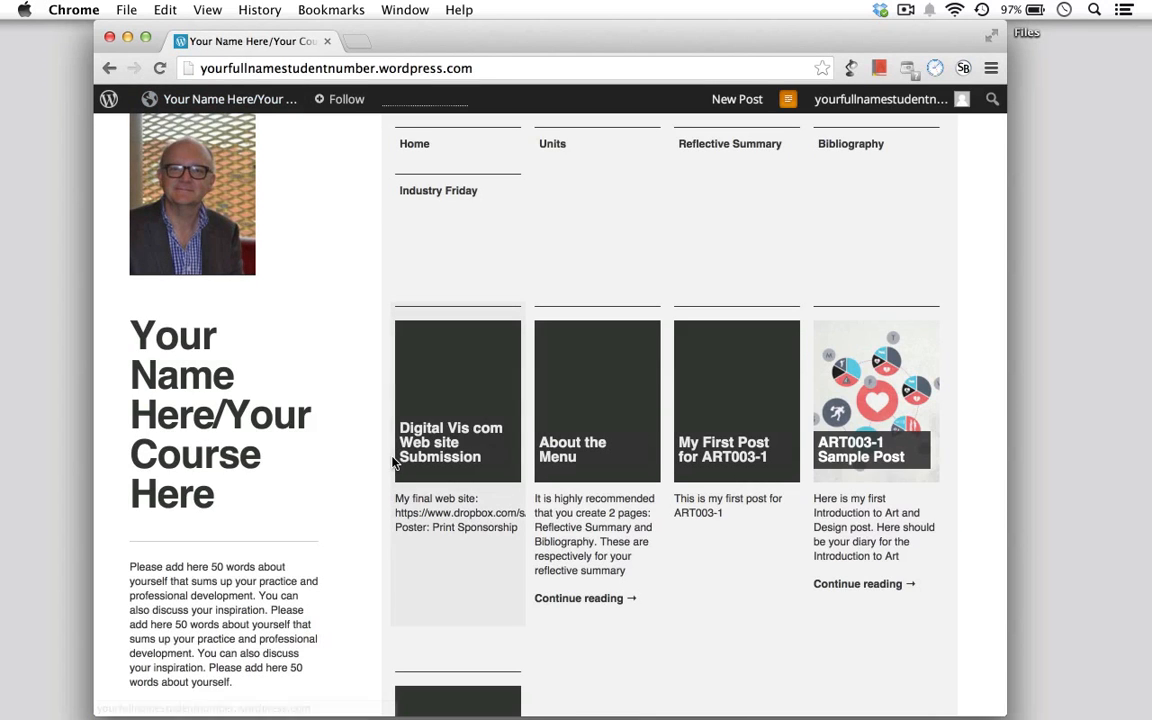
scroll(395, 460, "down", 1)
scroll(393, 463, "up", 1)
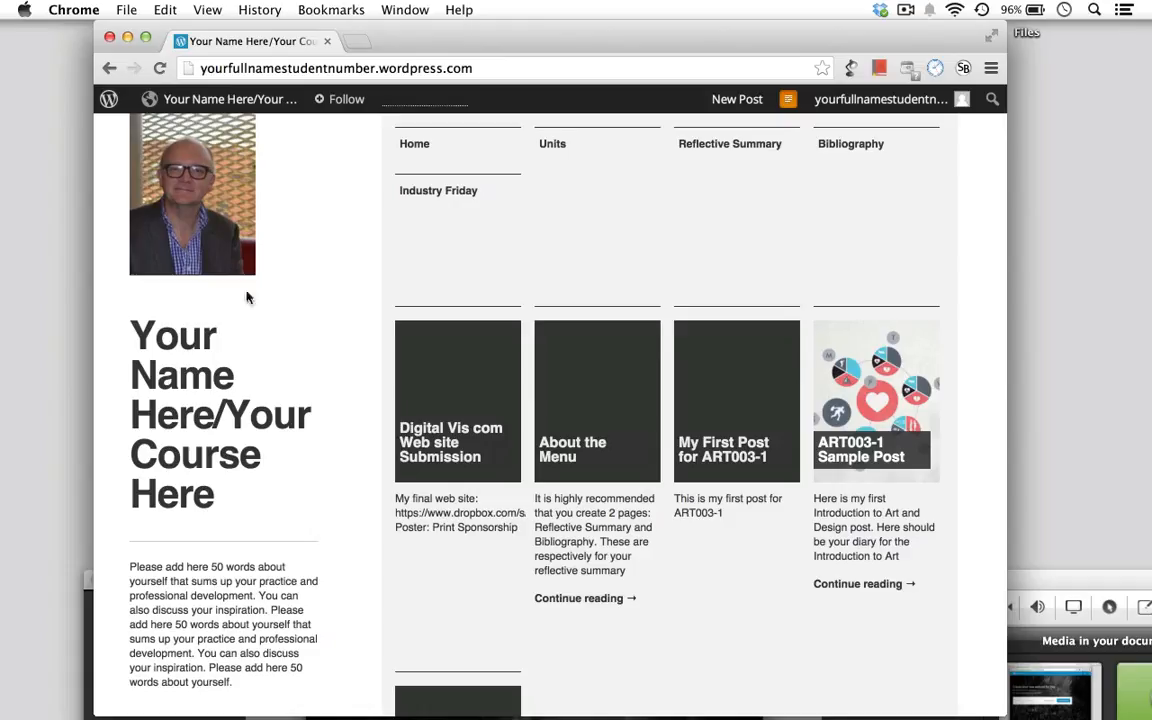
scroll(318, 470, "down", 1)
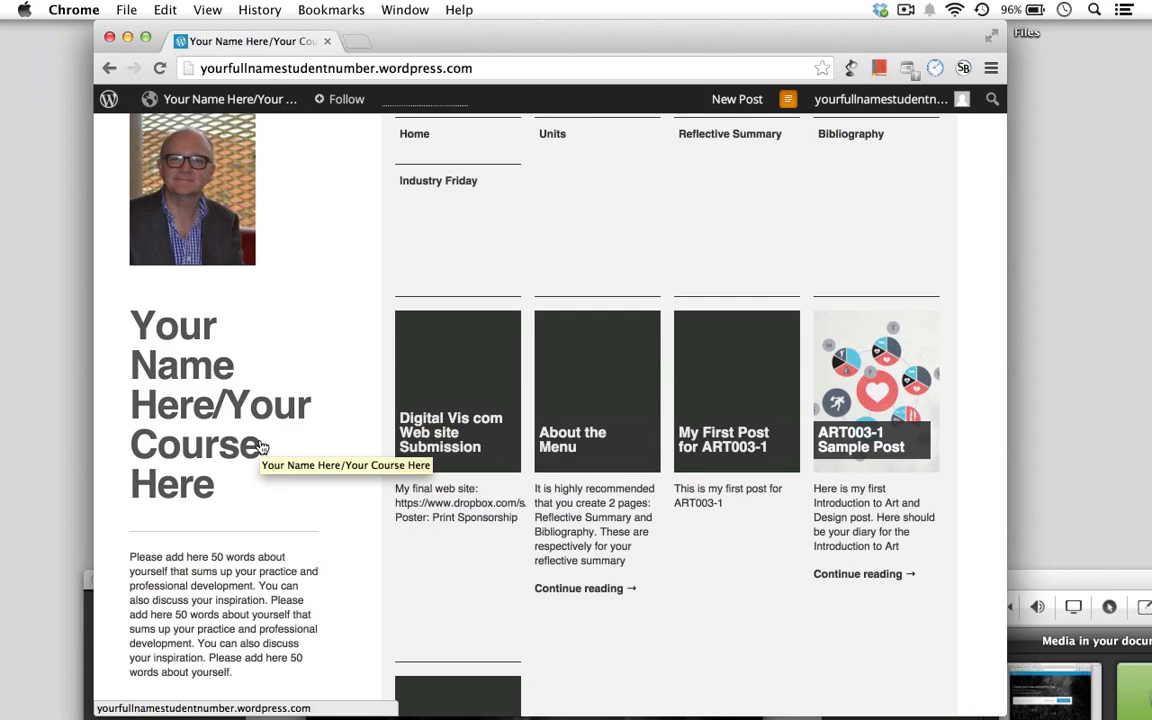
scroll(273, 548, "down", 1)
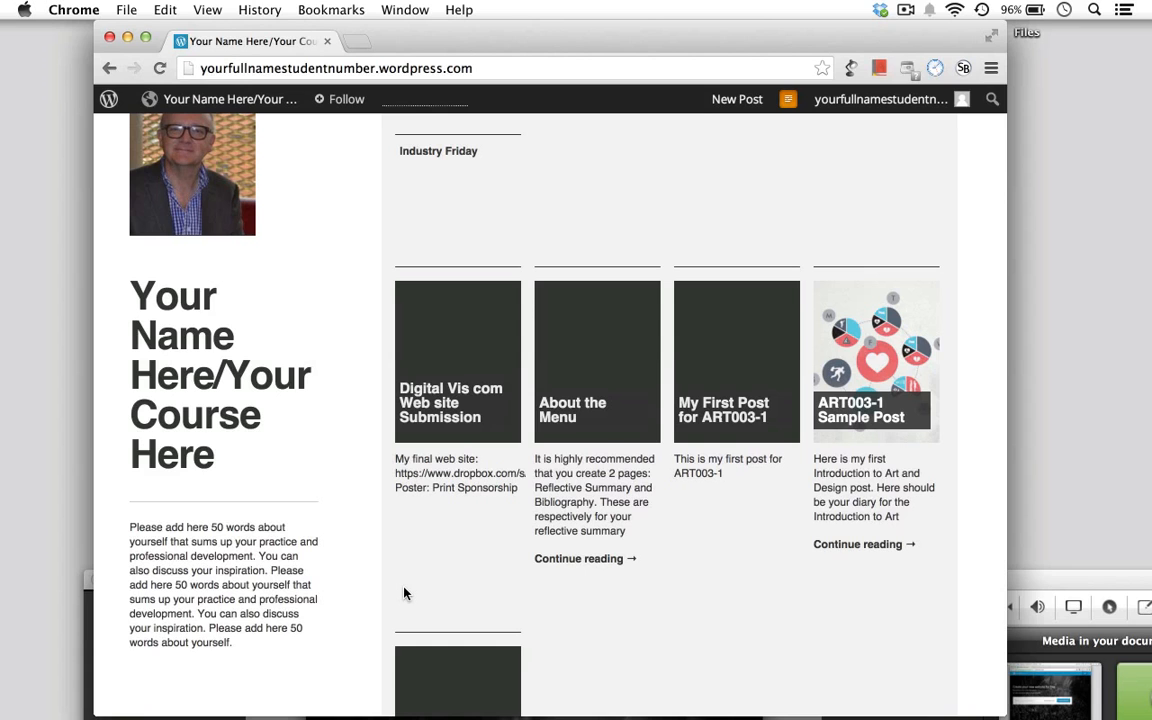
scroll(404, 594, "up", 1)
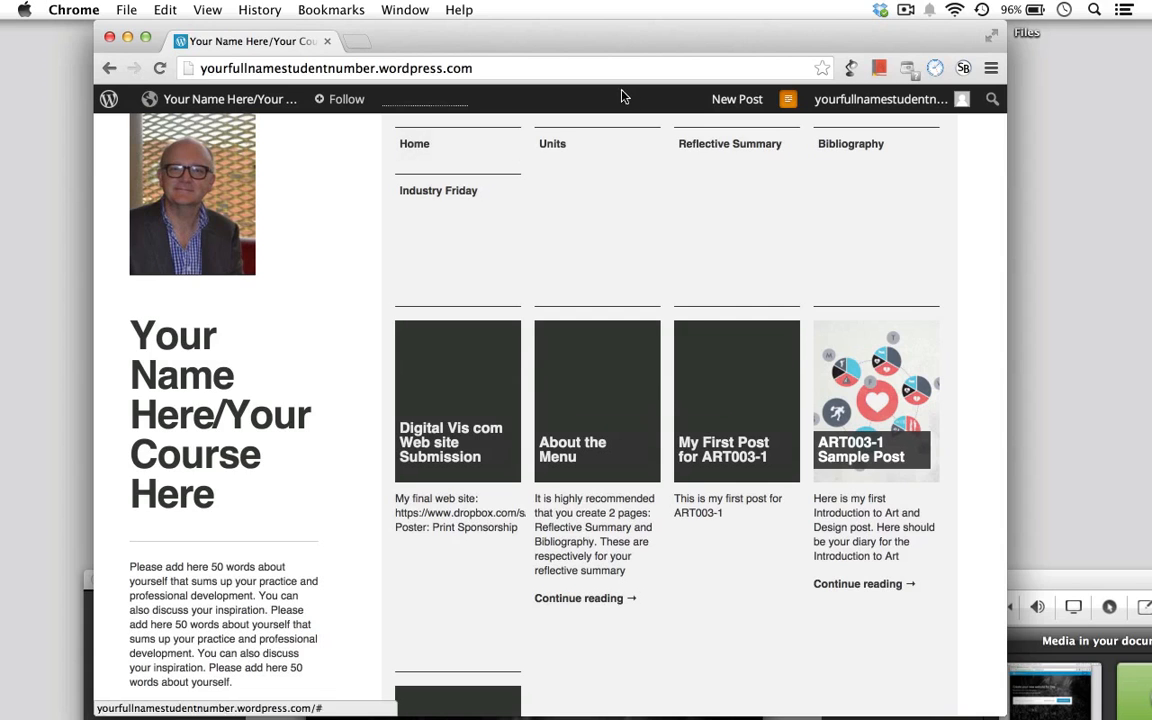
- View the Reflective Summary page and return to the blog's home page
mouse_move(553, 150)
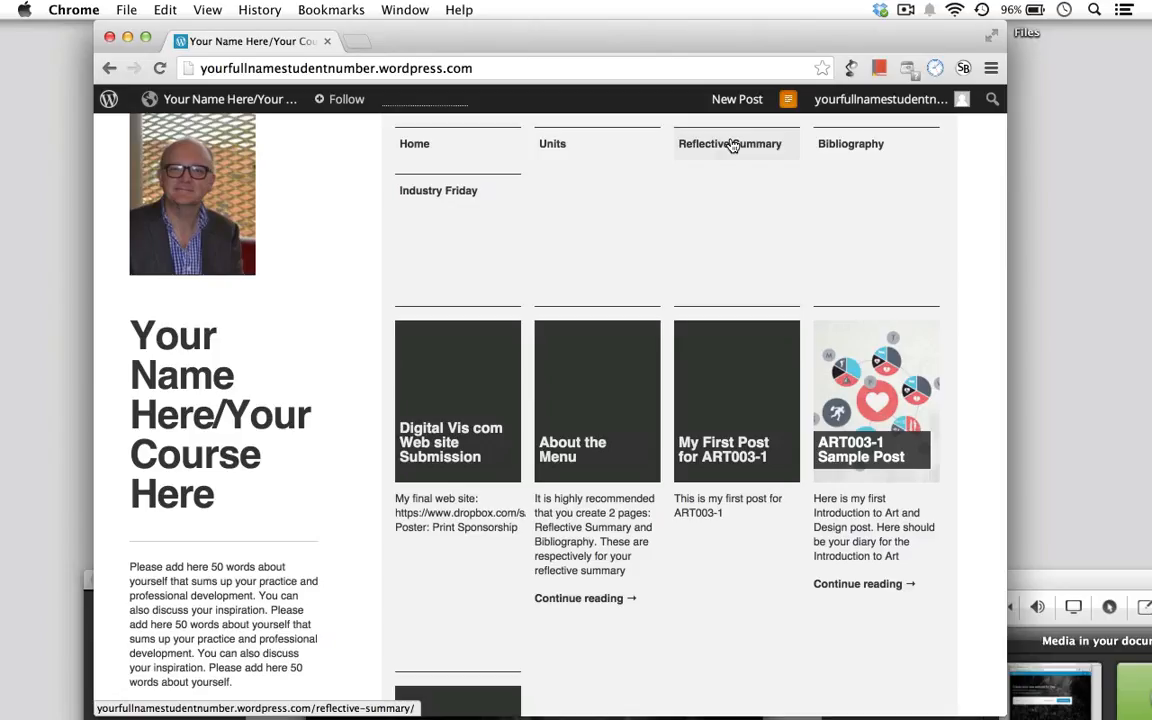
left_click(732, 145)
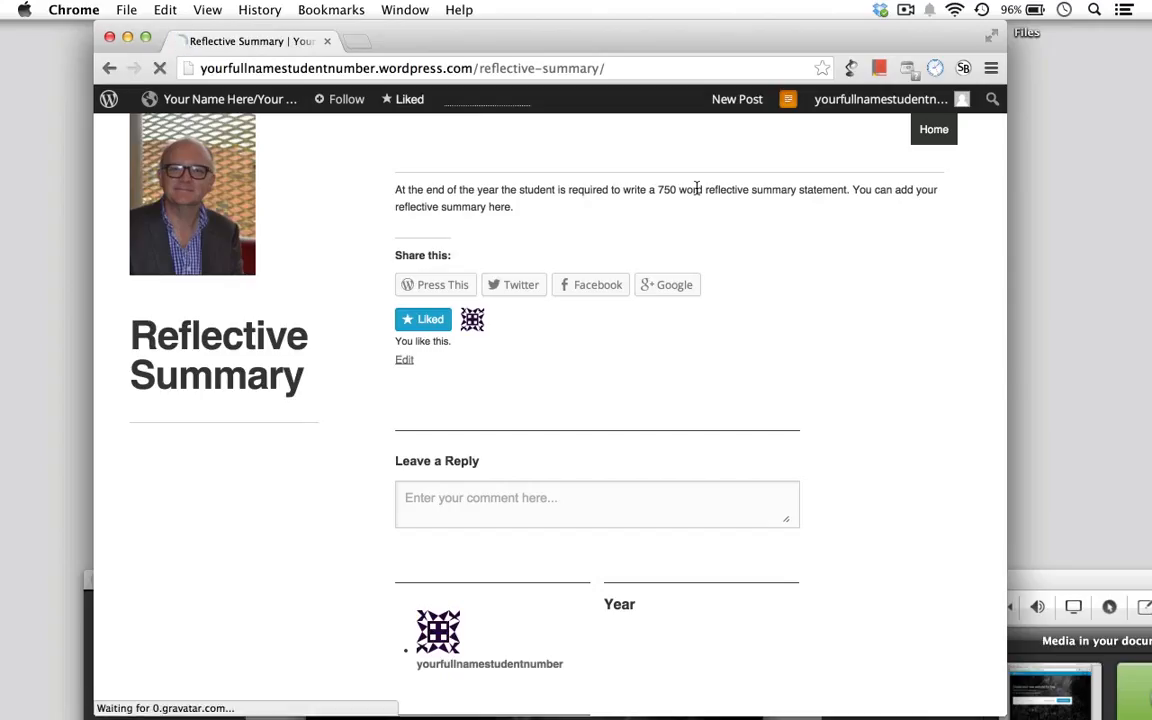
left_click(105, 68)
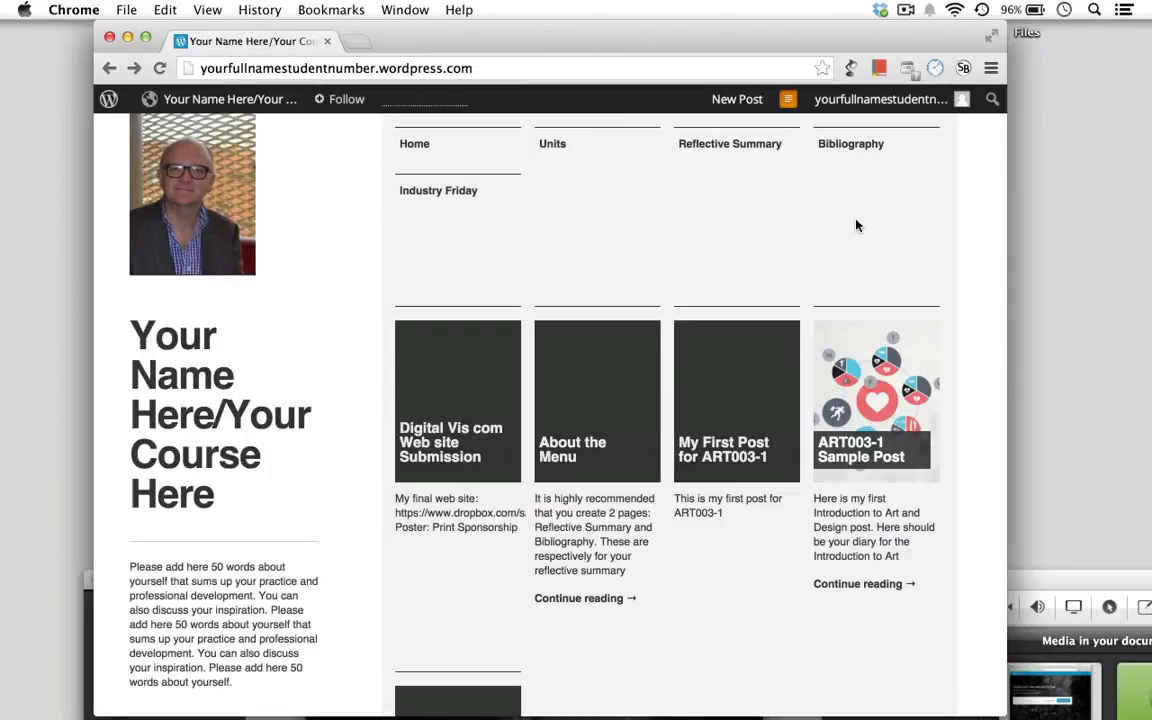
mouse_move(874, 143)
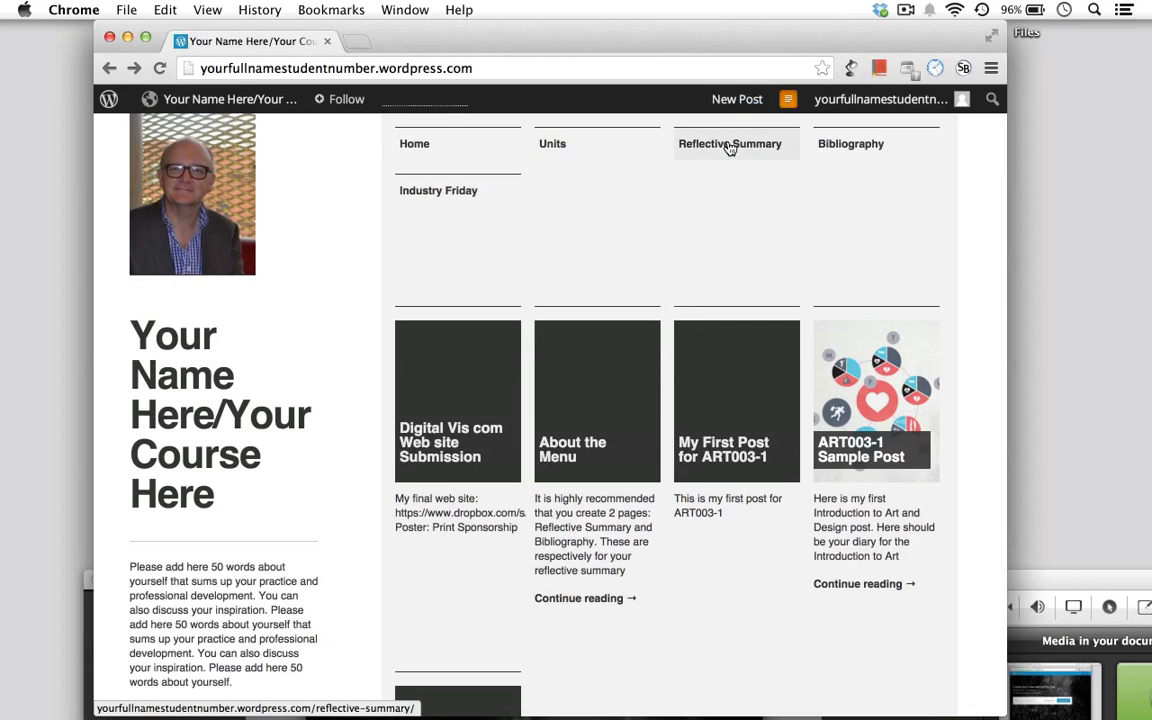
mouse_move(843, 157)
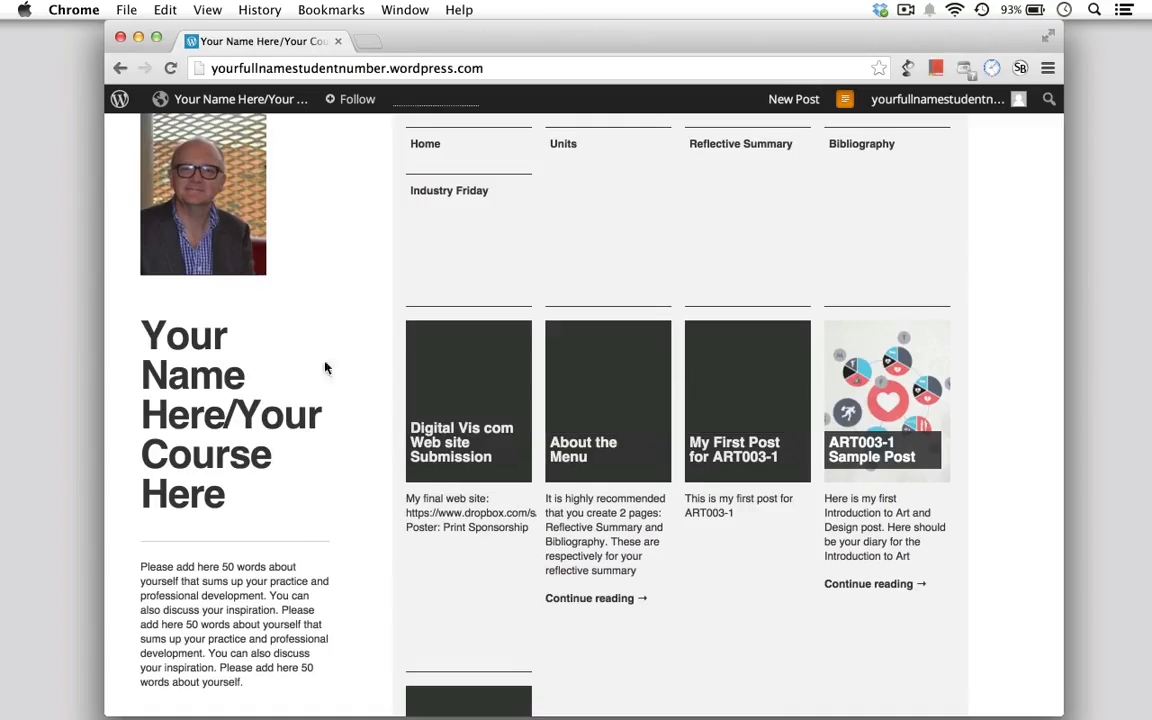
- Return from the live site to the blog's dashboard and open the list of all pages
mouse_move(225, 97)
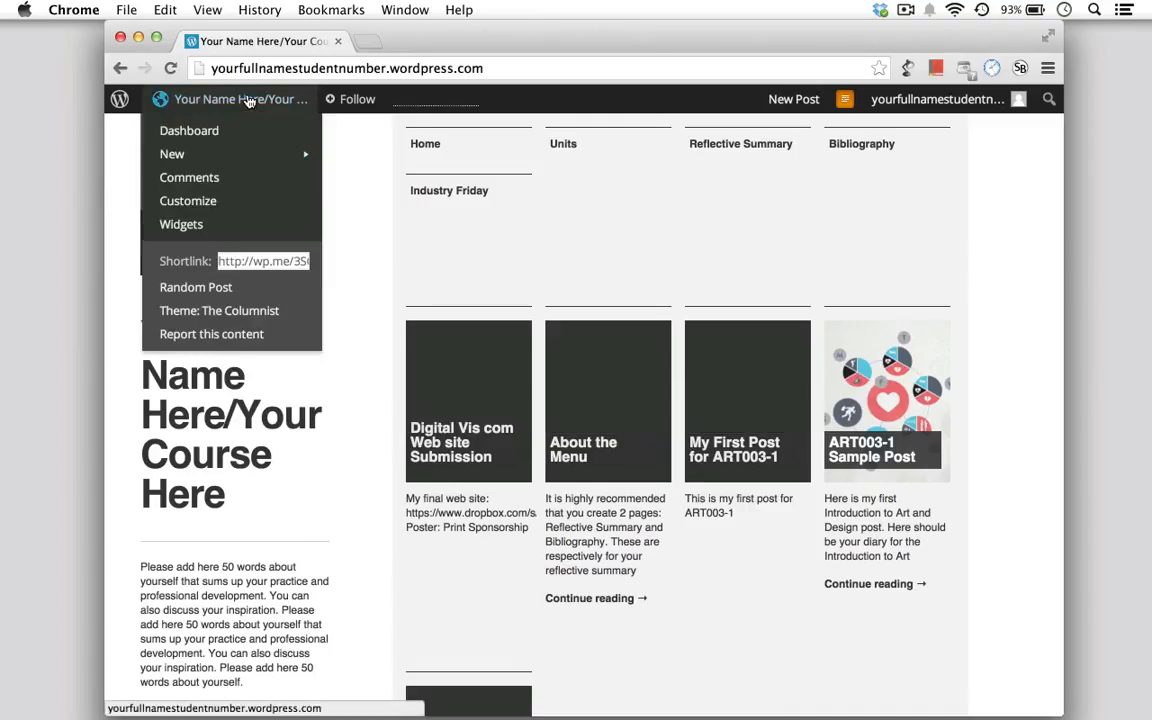
left_click(205, 140)
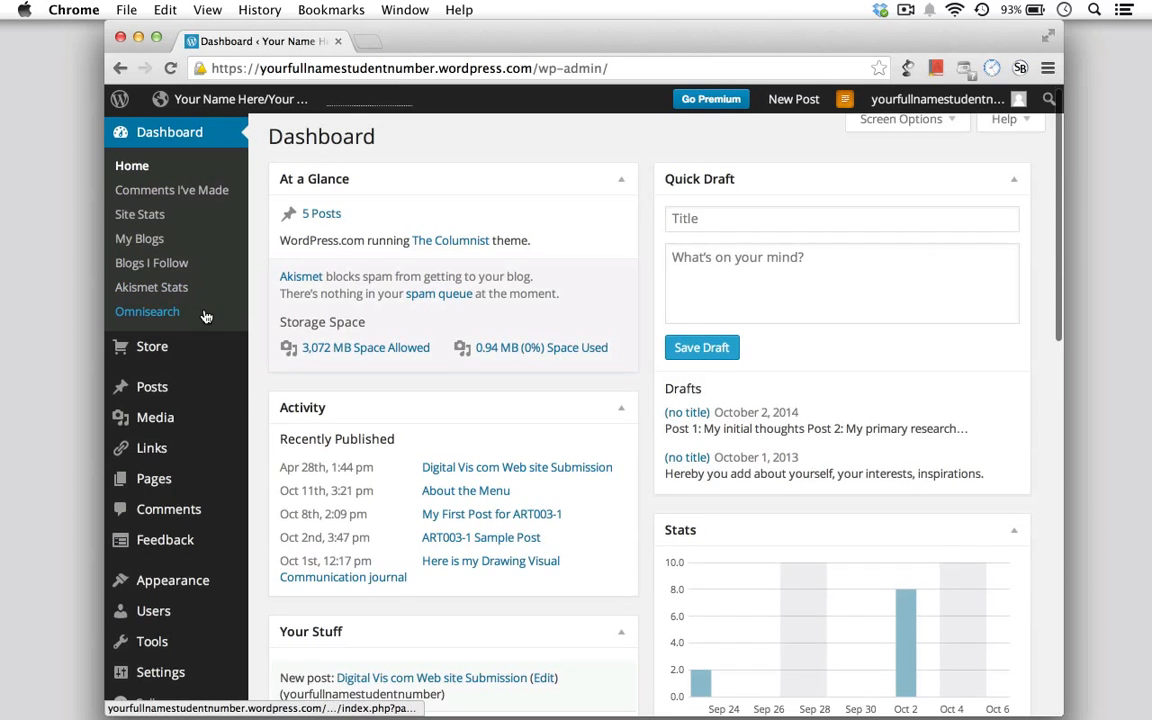
scroll(206, 314, "down", 3)
scroll(205, 316, "down", 1)
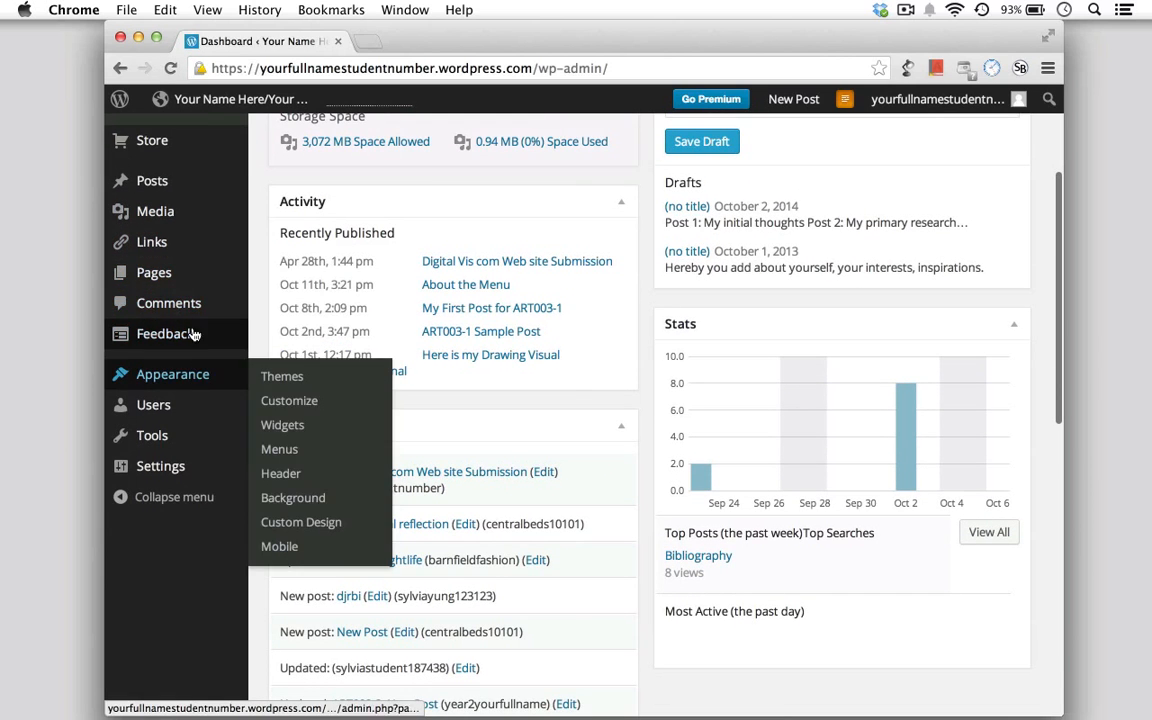
mouse_move(175, 274)
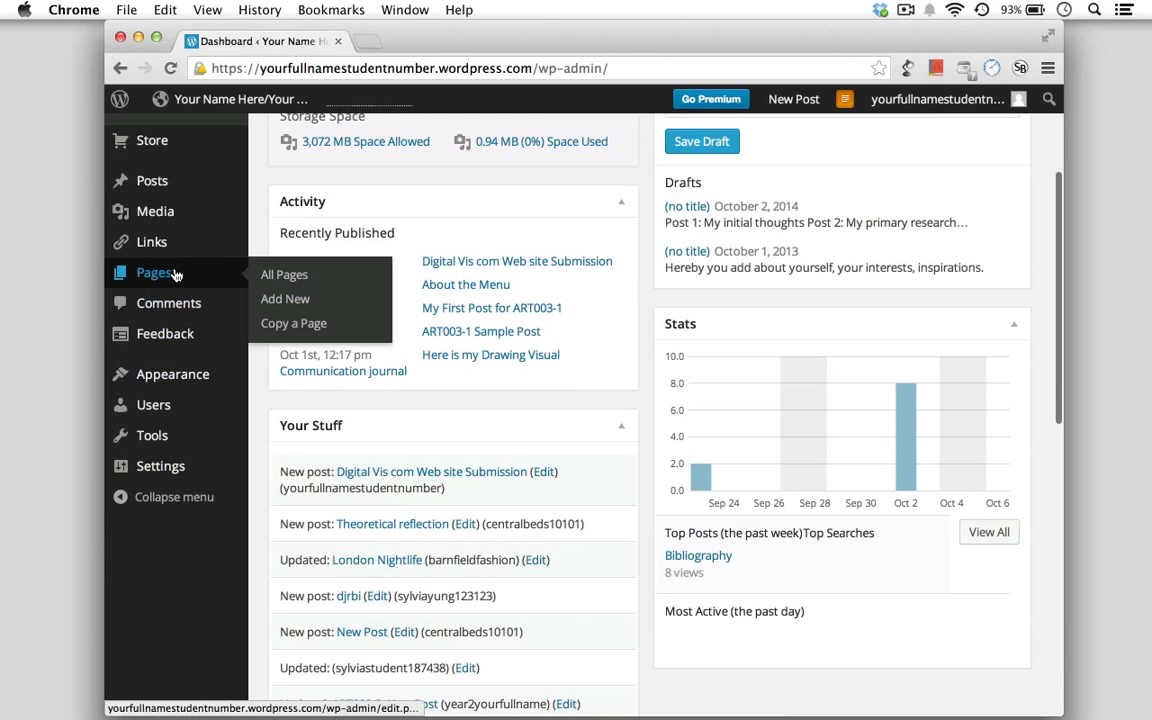
left_click(285, 280)
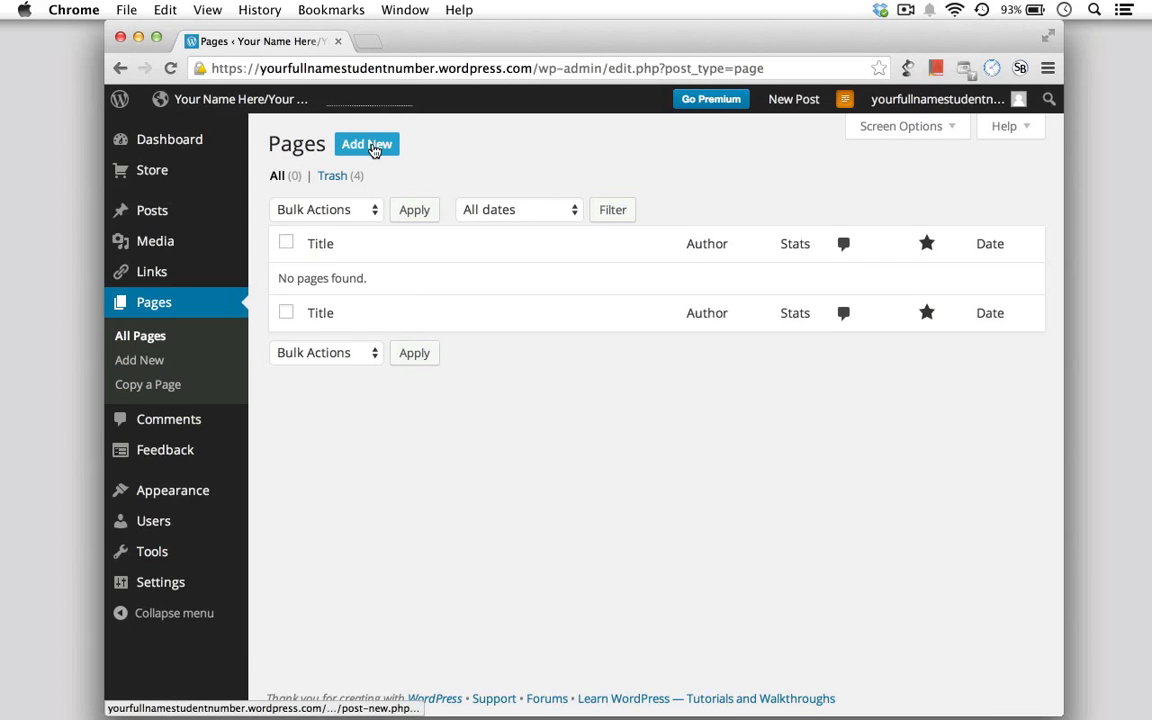
- Create a new page titled "Reflective Summary" with no body text and publish it
left_click(373, 147)
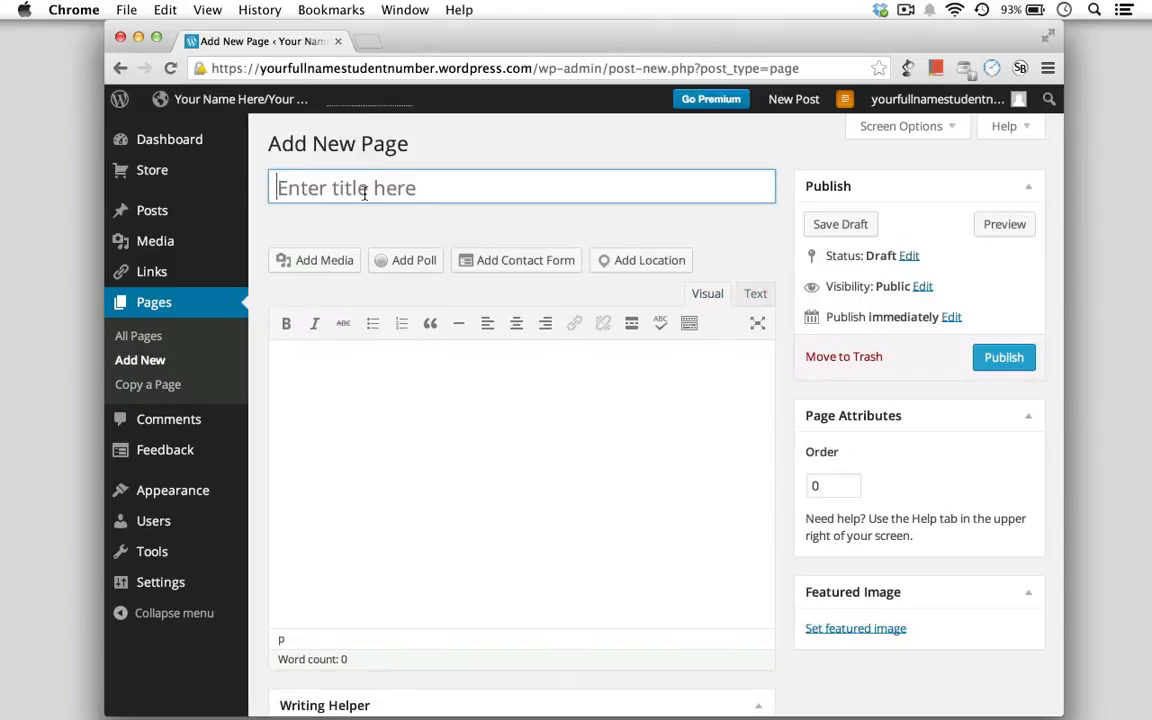
type("Ref")
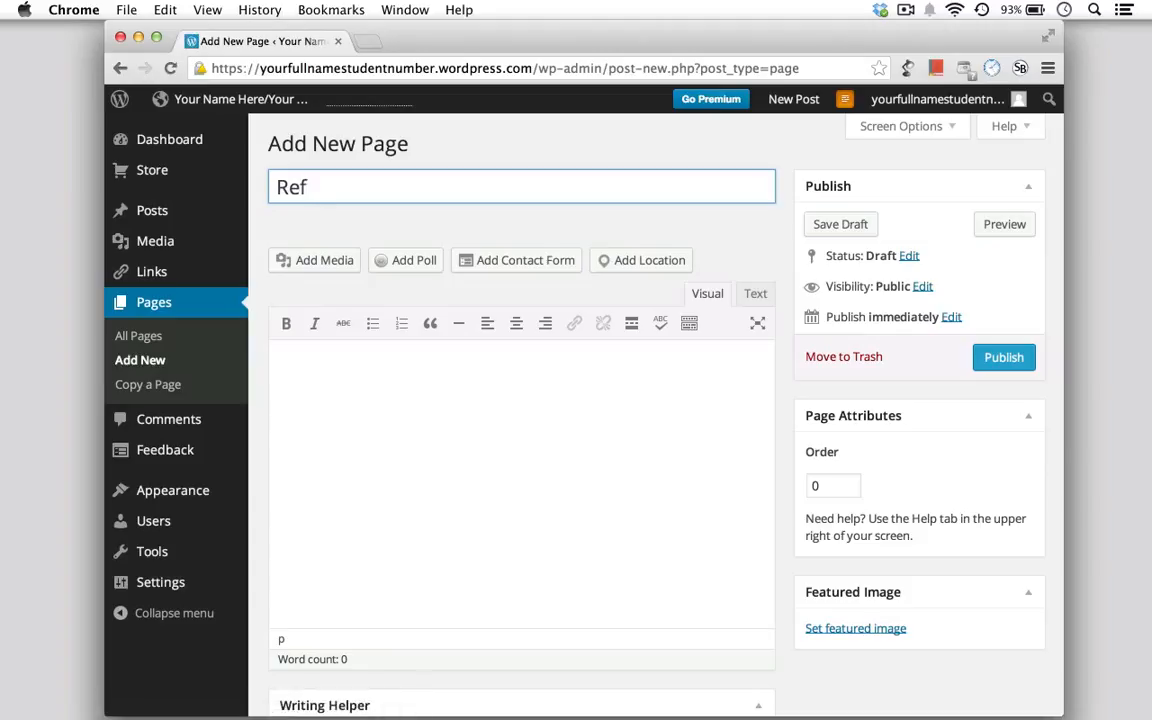
type("lective S")
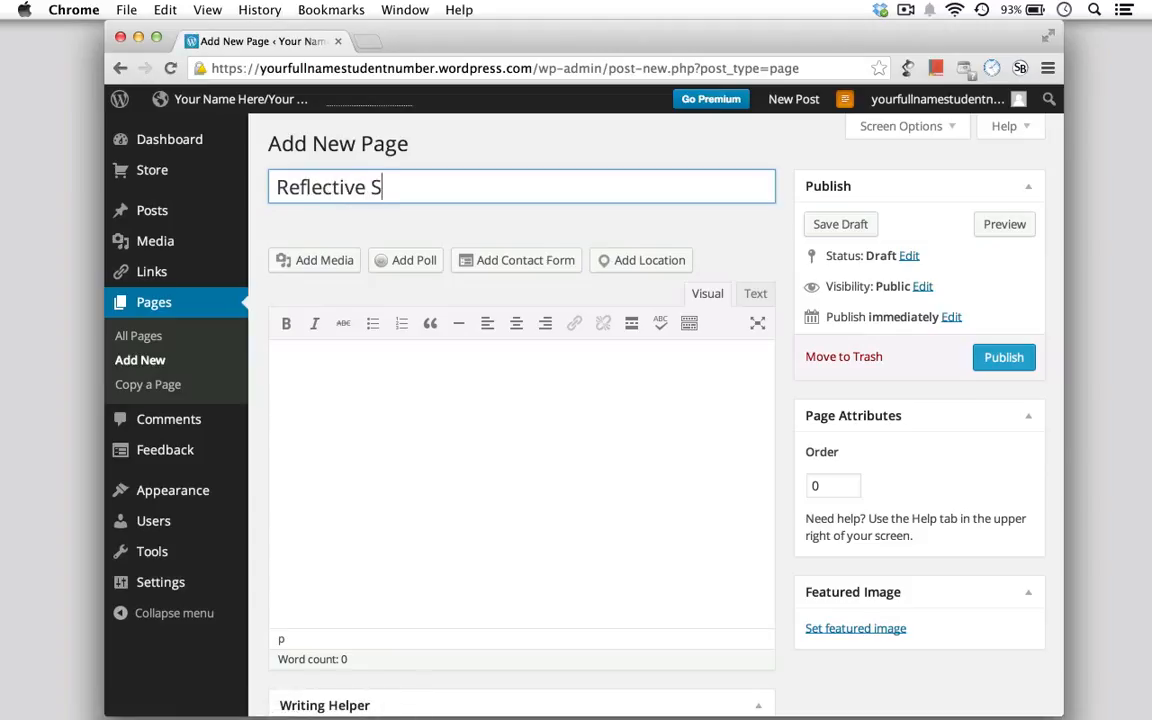
type("ummary")
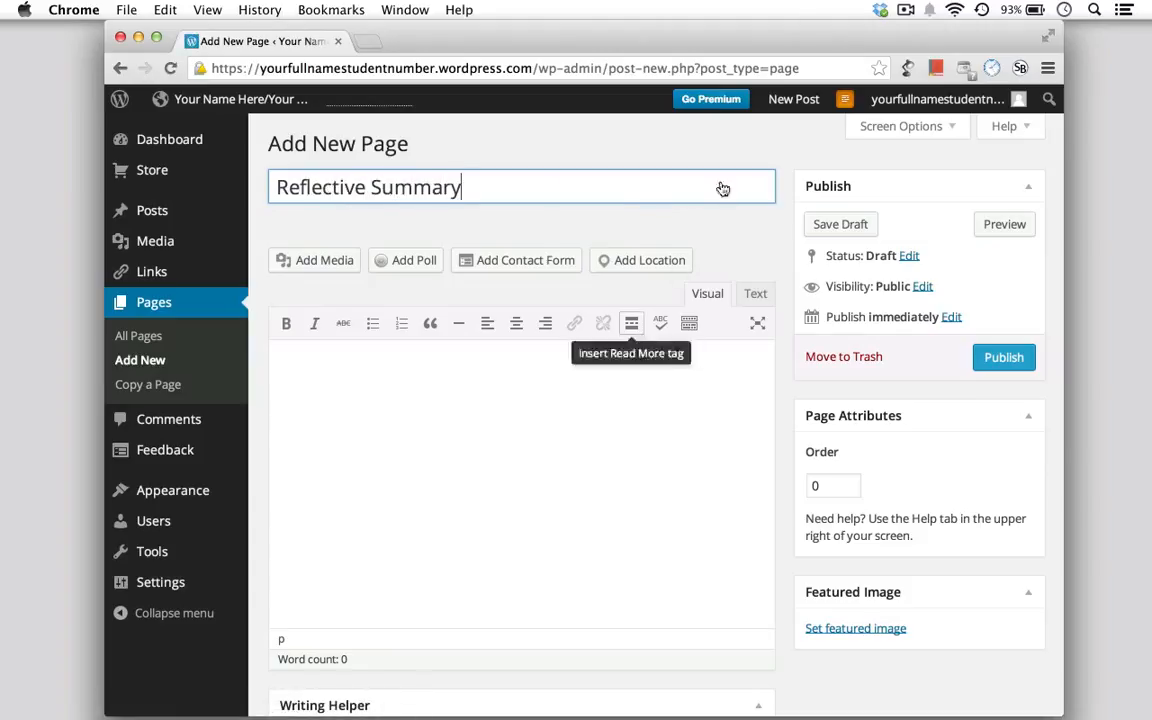
left_click(995, 358)
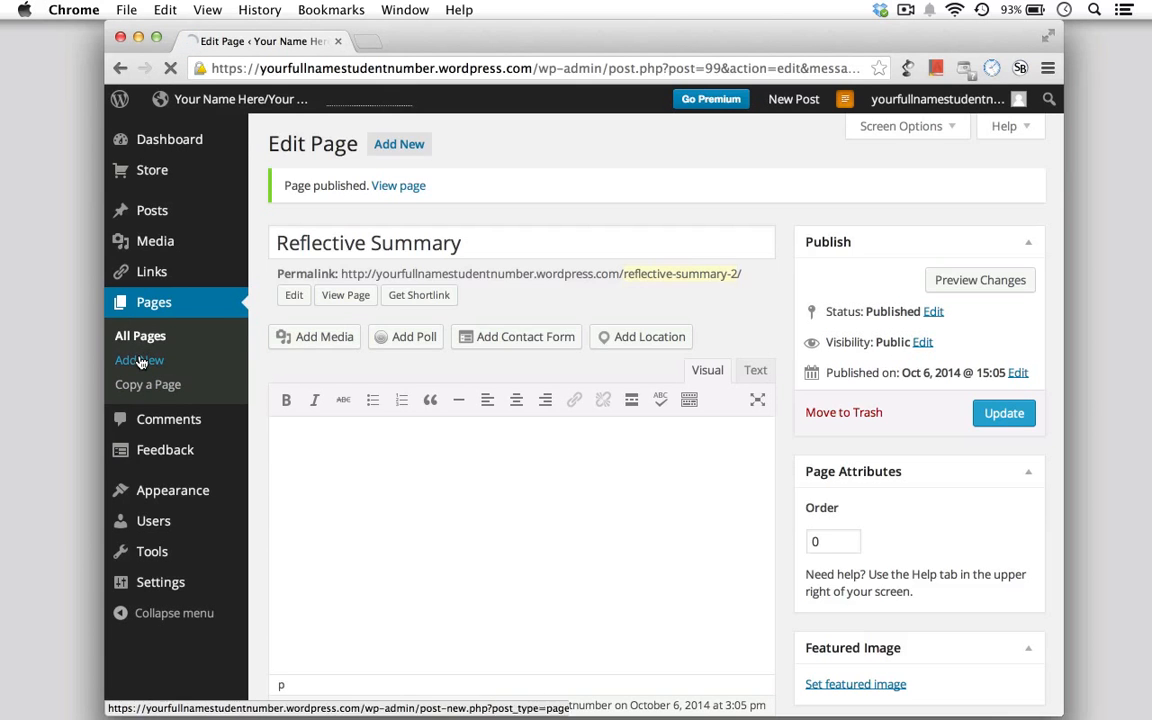
- Add another page titled "Bibliography" with no body text and publish it
left_click(140, 362)
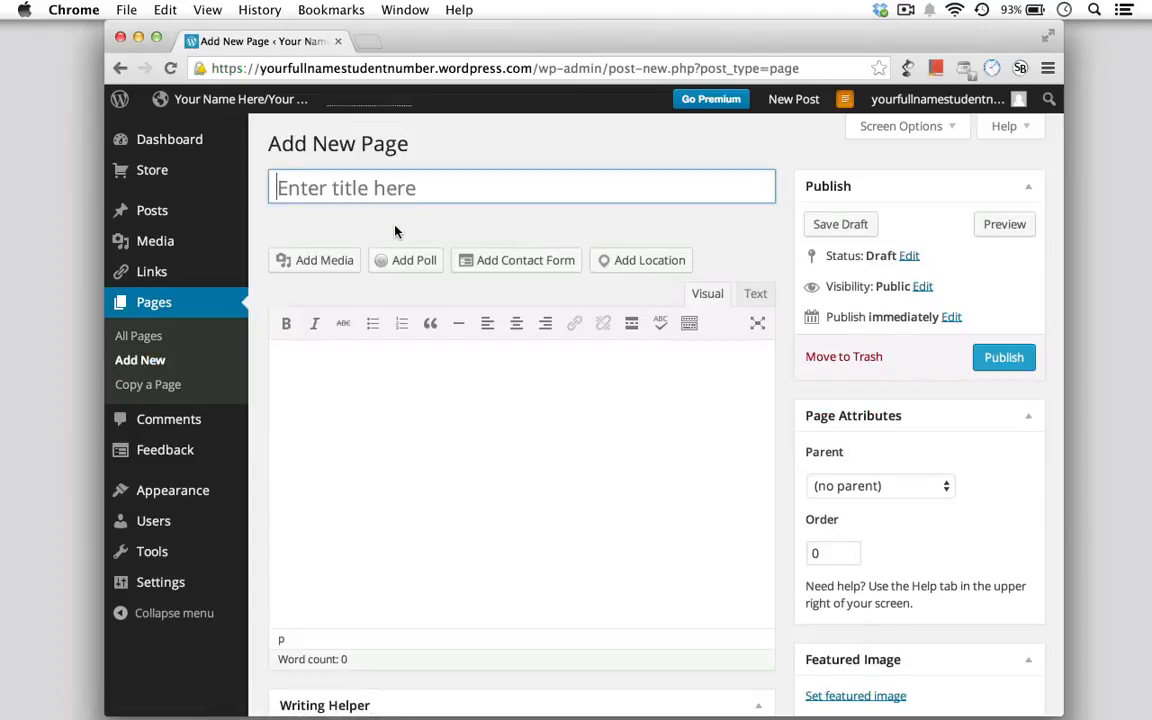
type("Biblio")
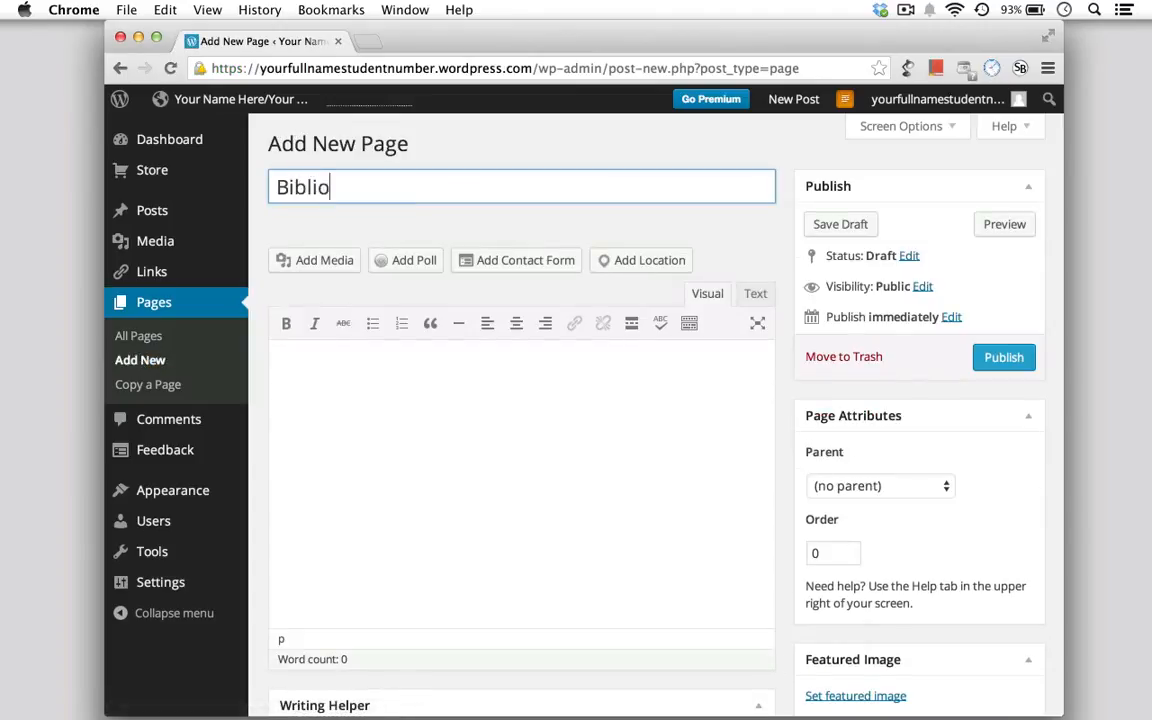
type("graphy")
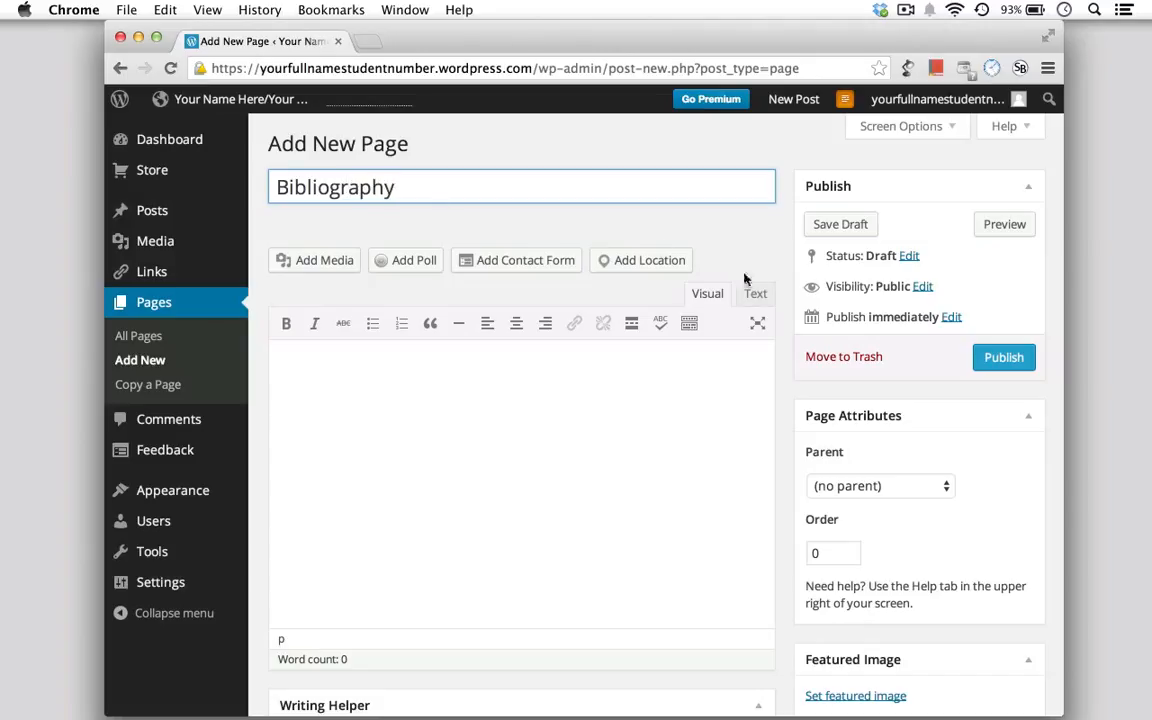
left_click(1007, 358)
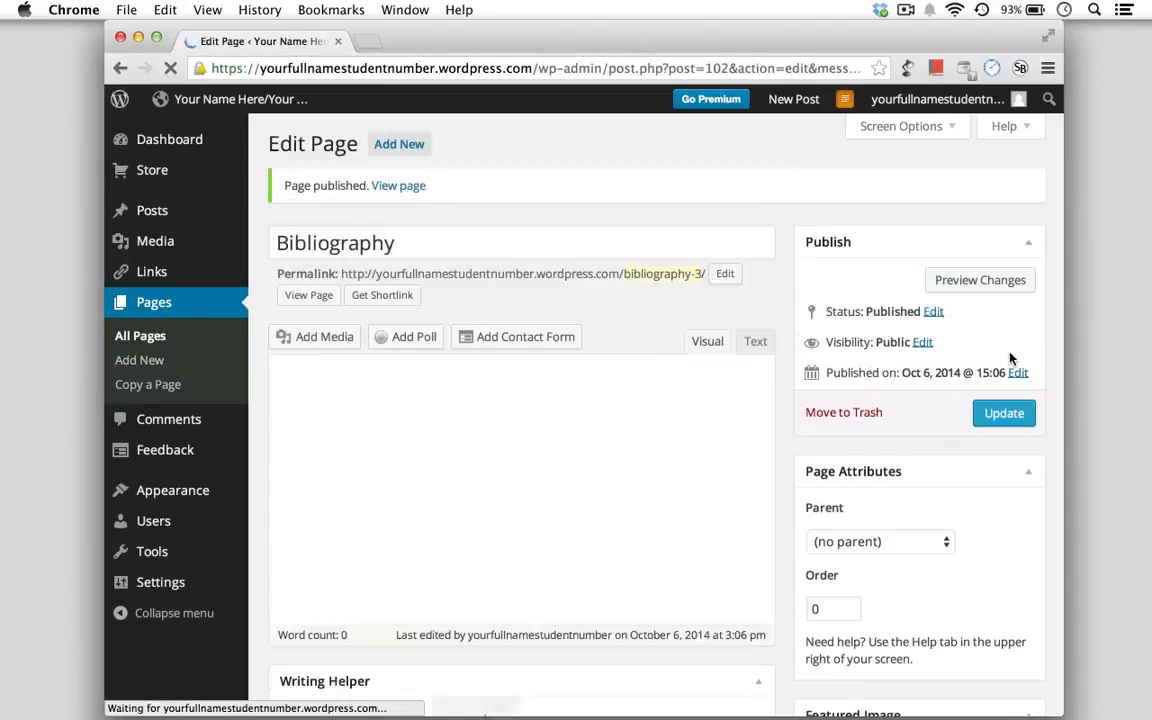
- Publish a third empty page titled "Industry Friday" and view the list of all pages
left_click(163, 358)
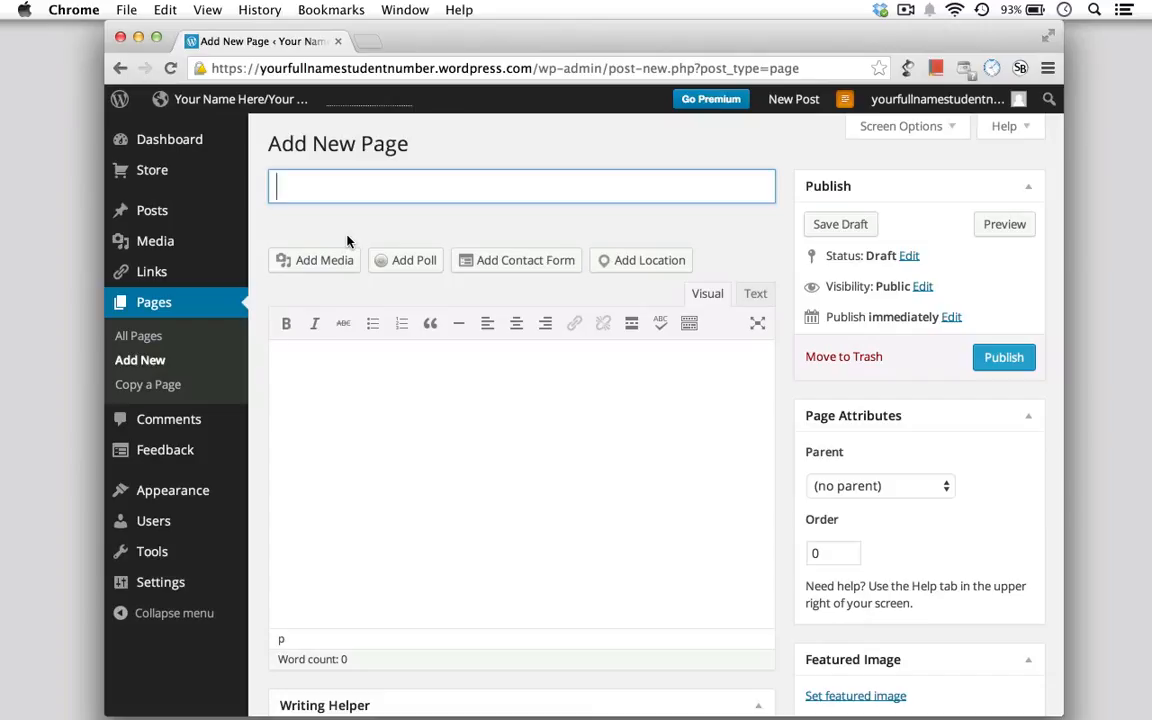
type("Industry F")
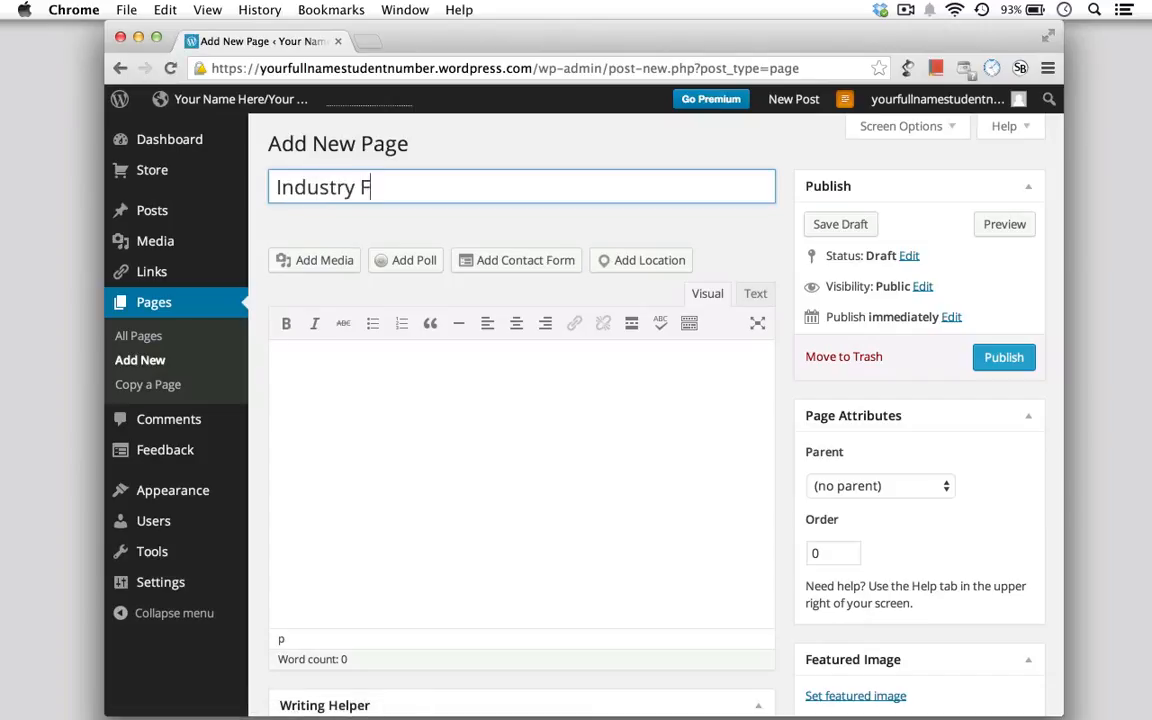
type("riday")
left_click(1016, 359)
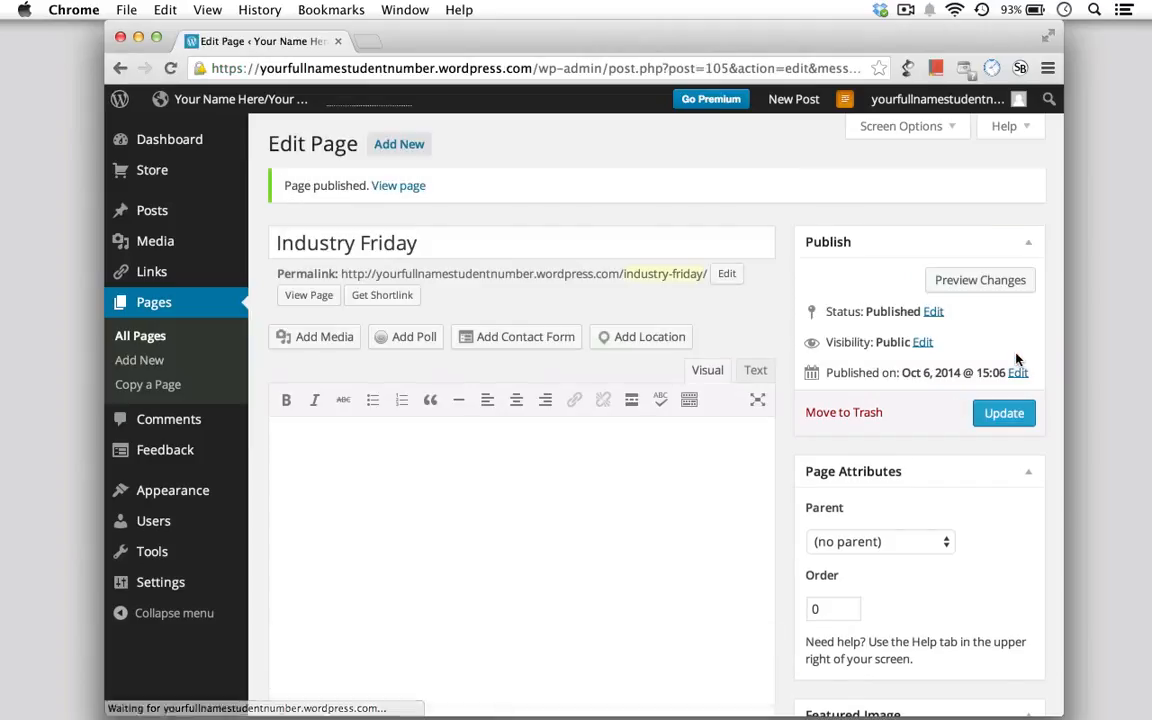
left_click(138, 337)
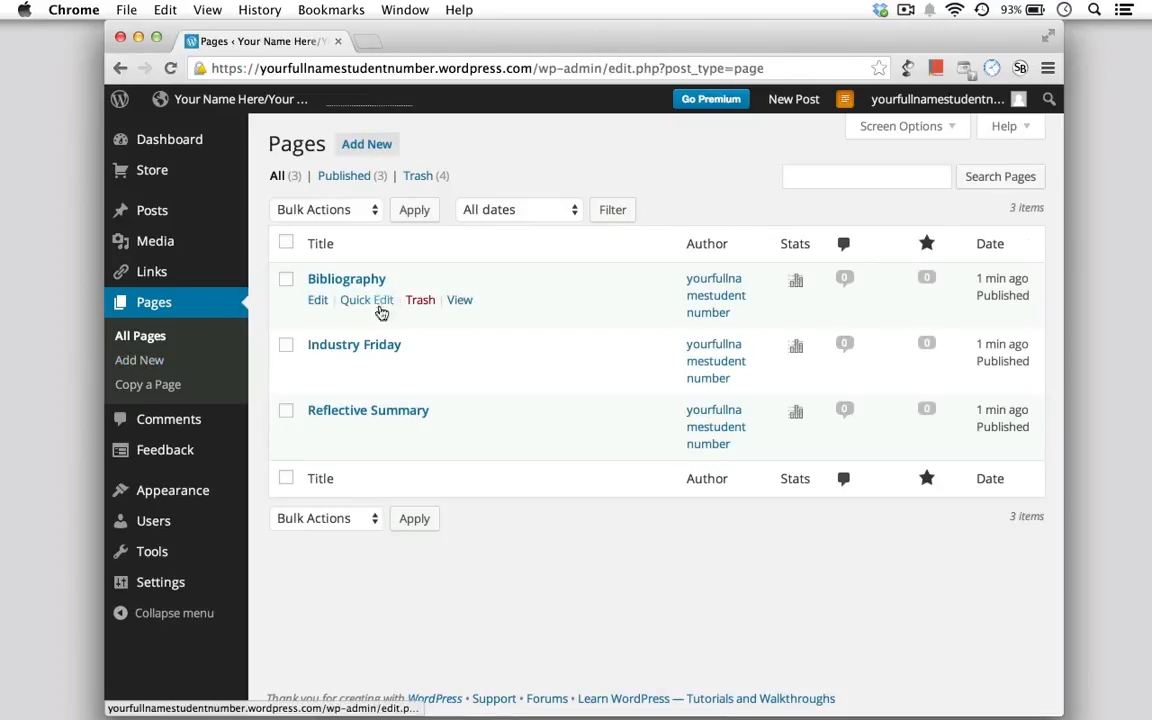
mouse_move(378, 379)
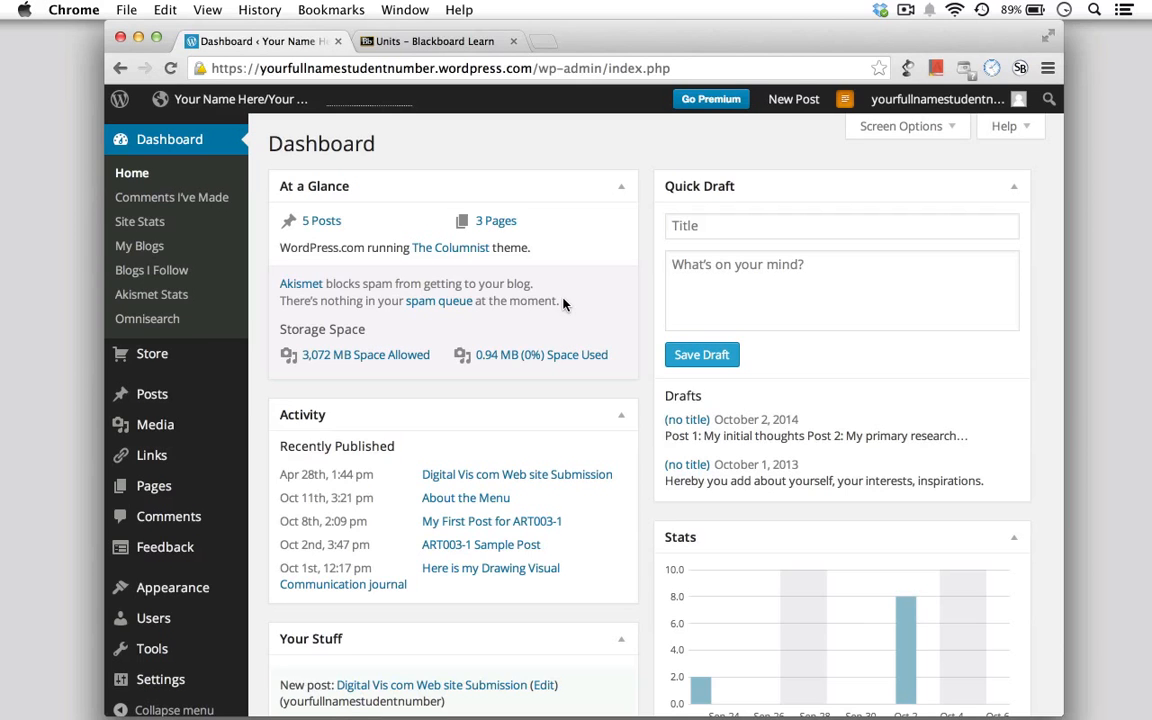
- Open the blog's post categories and look through the existing unit categories and their subcategories
mouse_move(170, 424)
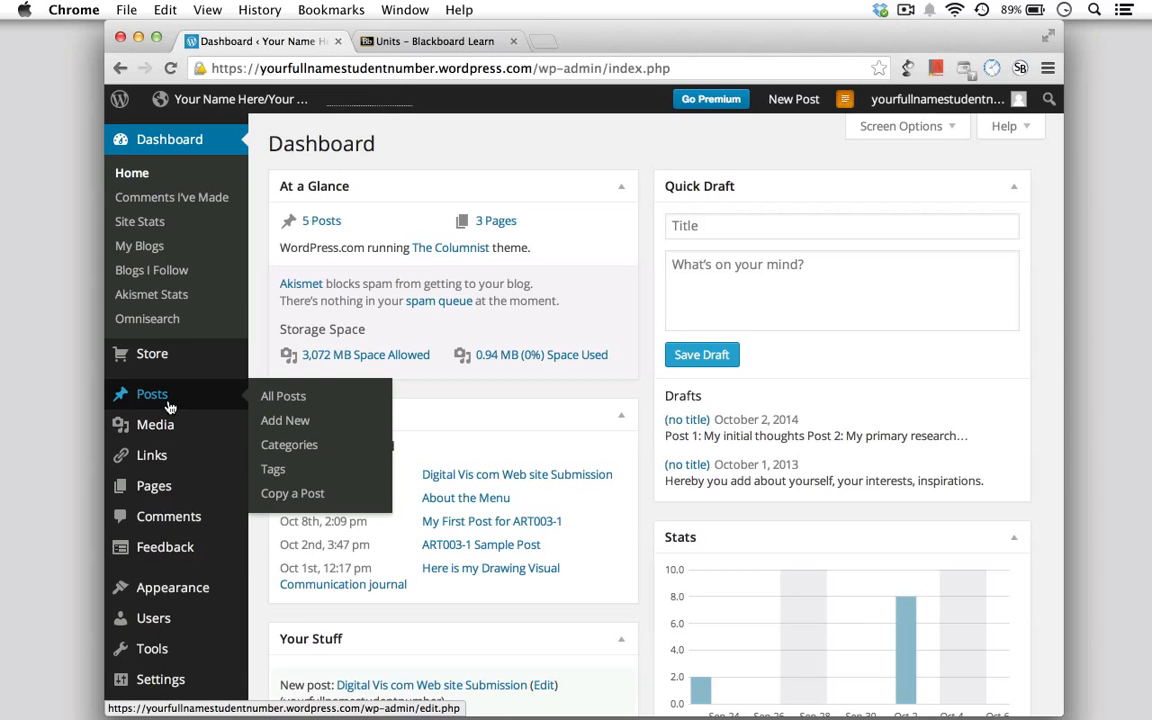
left_click(311, 453)
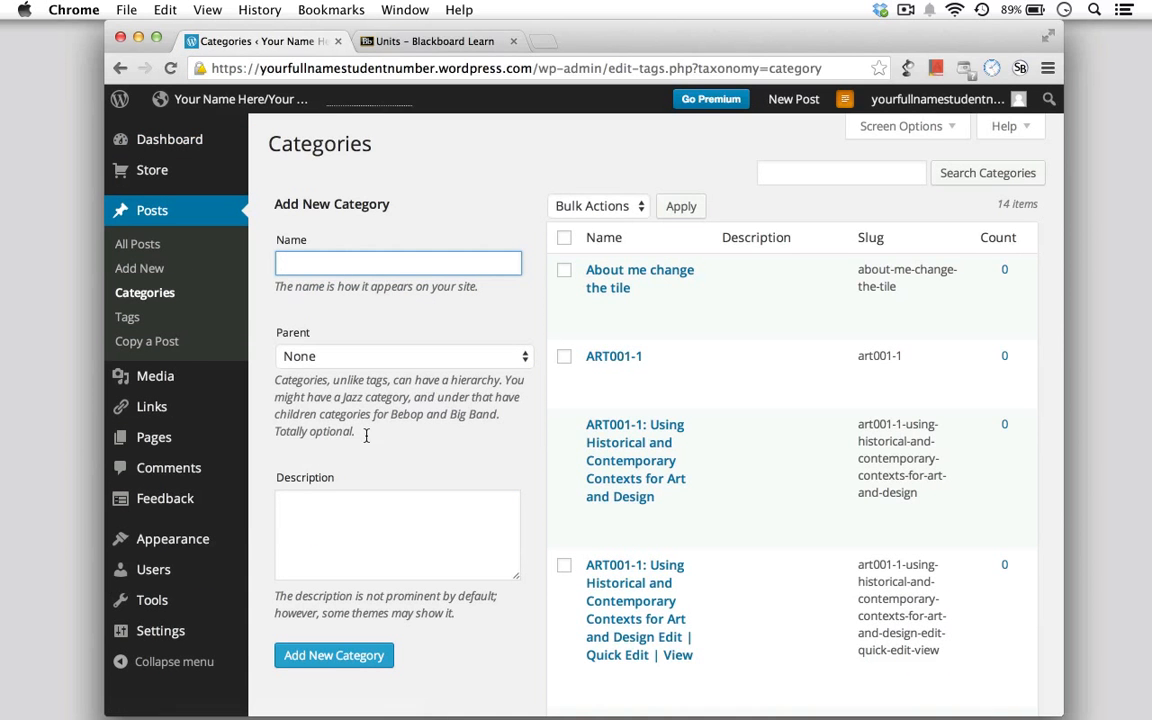
scroll(636, 528, "down", 5)
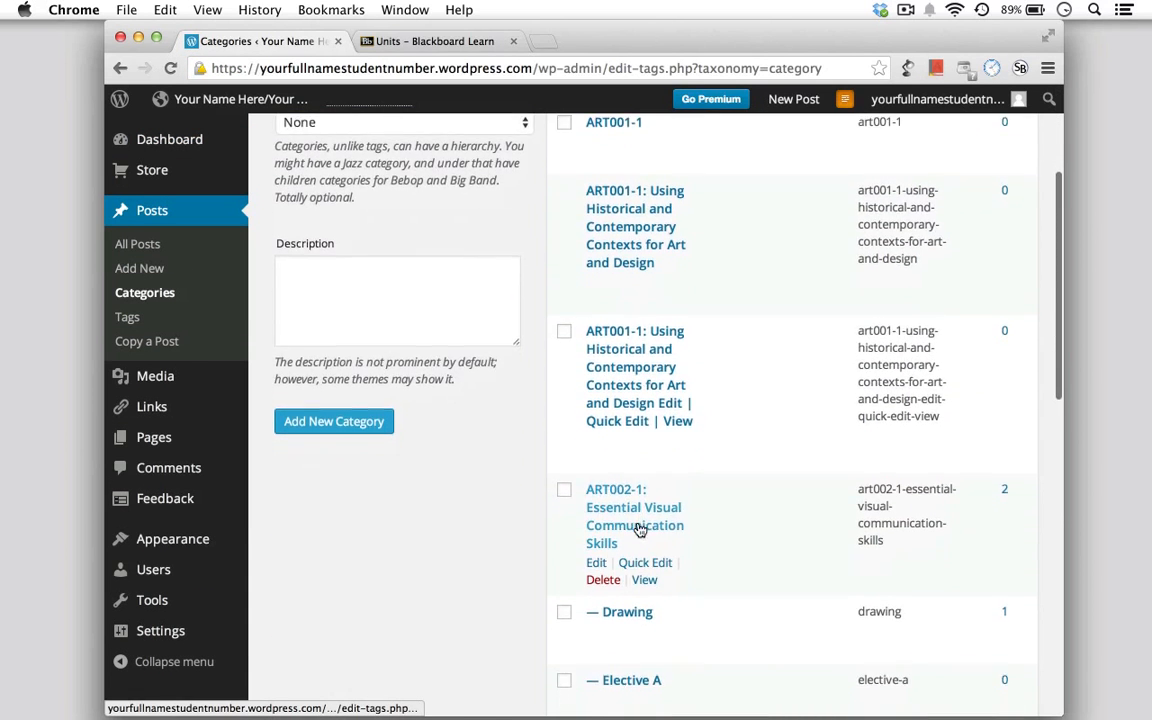
scroll(638, 528, "down", 3)
scroll(640, 530, "up", 9)
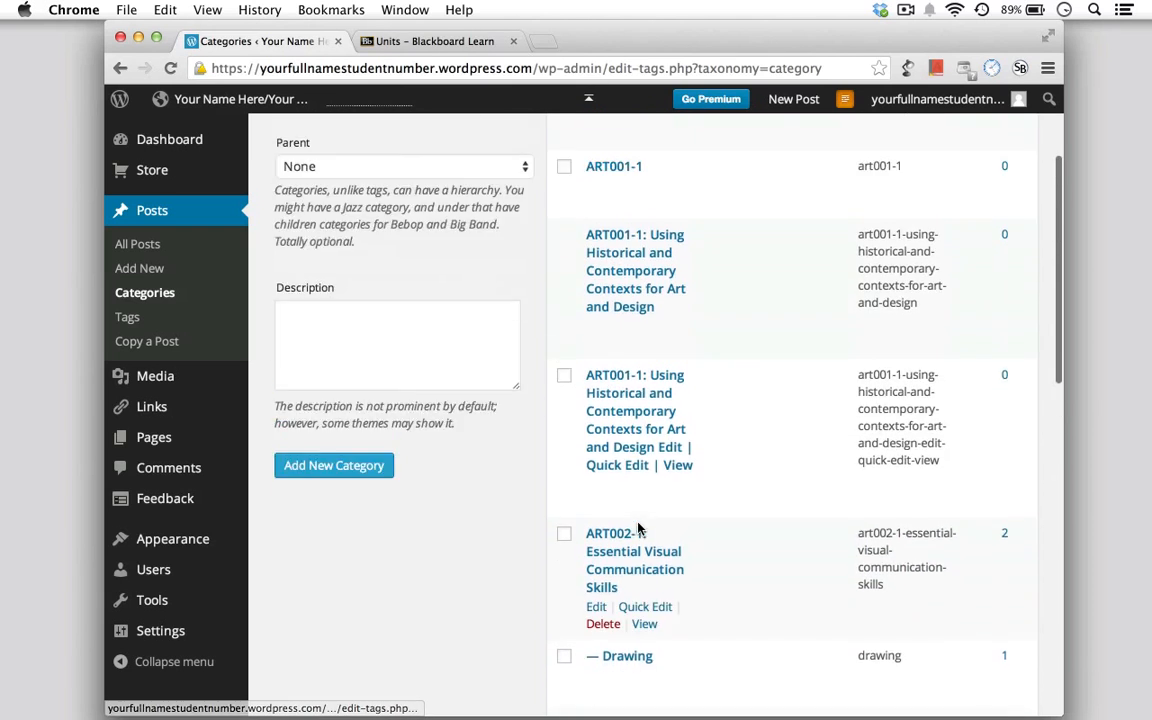
- Copy the unit title "ANM001-2: ANIMATION PRACTICE: ART DIRECTION, DESIGN AND APPLICATION(UNIVERSITY SQR)" from Blackboard Learn and add it as a post category in WordPress
left_click(421, 42)
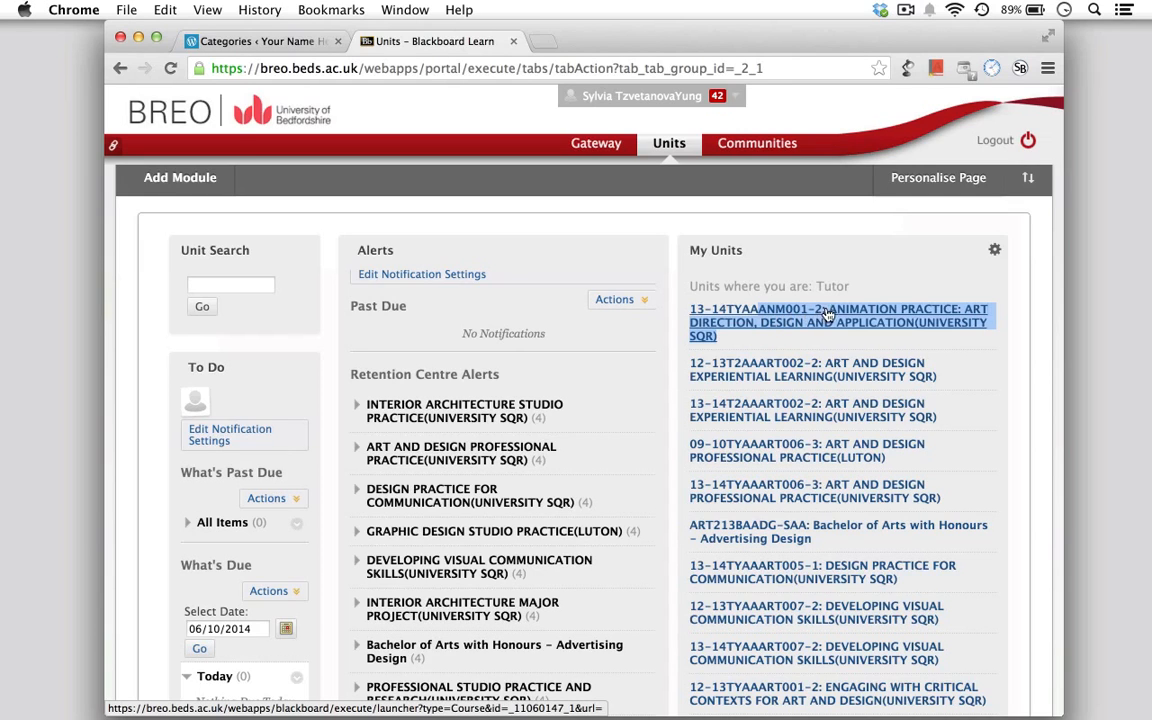
key("super+c")
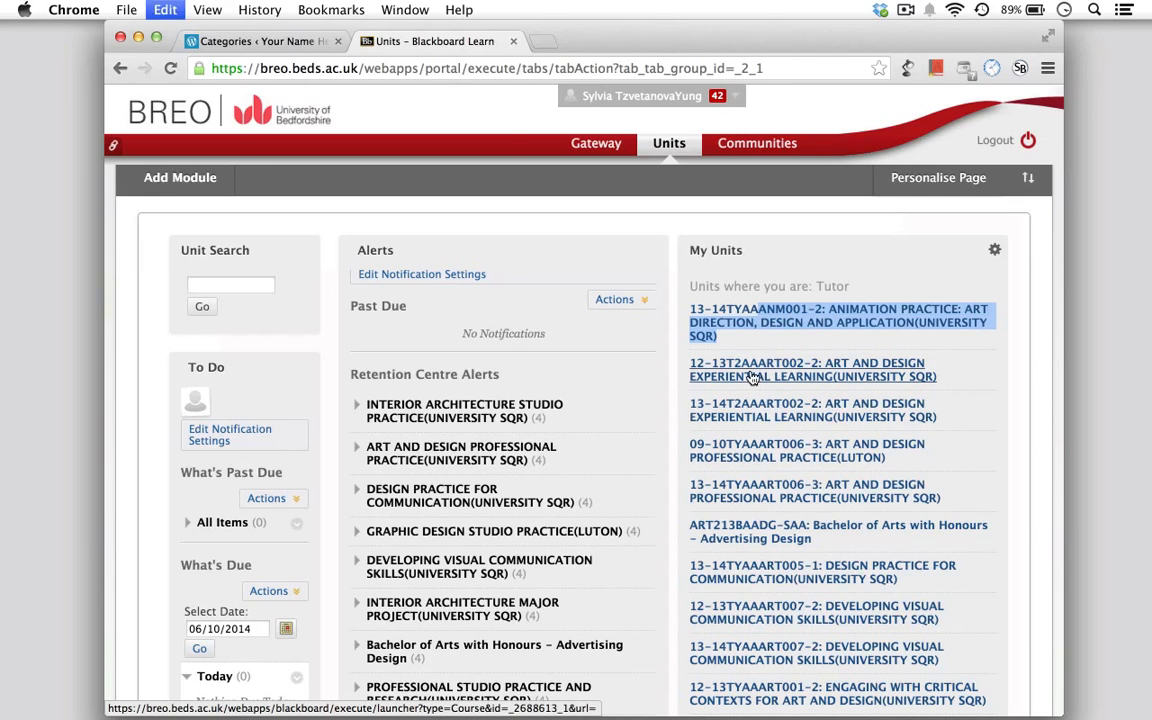
left_click(258, 41)
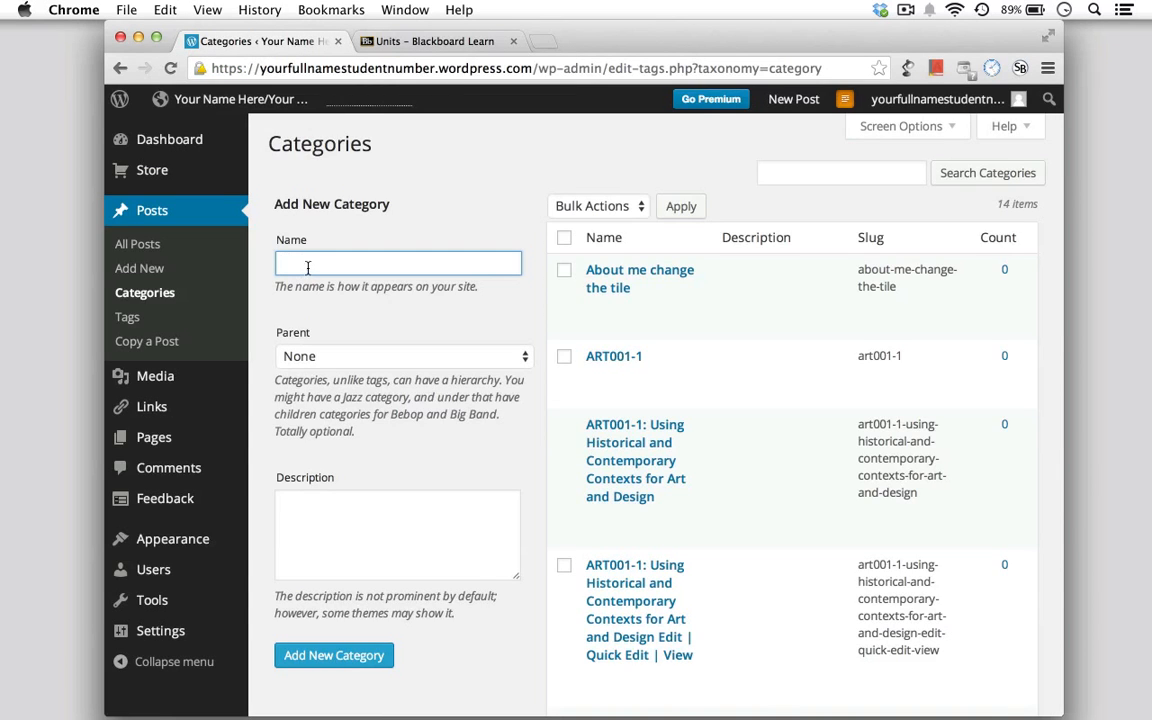
key("super+v")
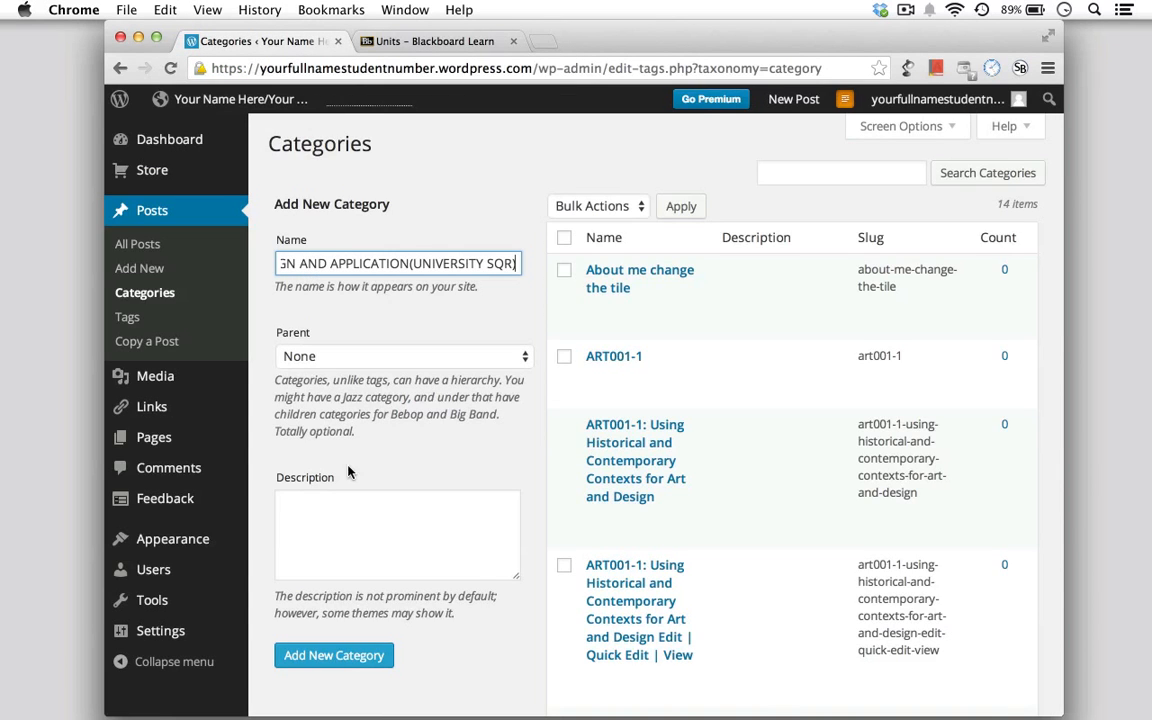
left_click(332, 657)
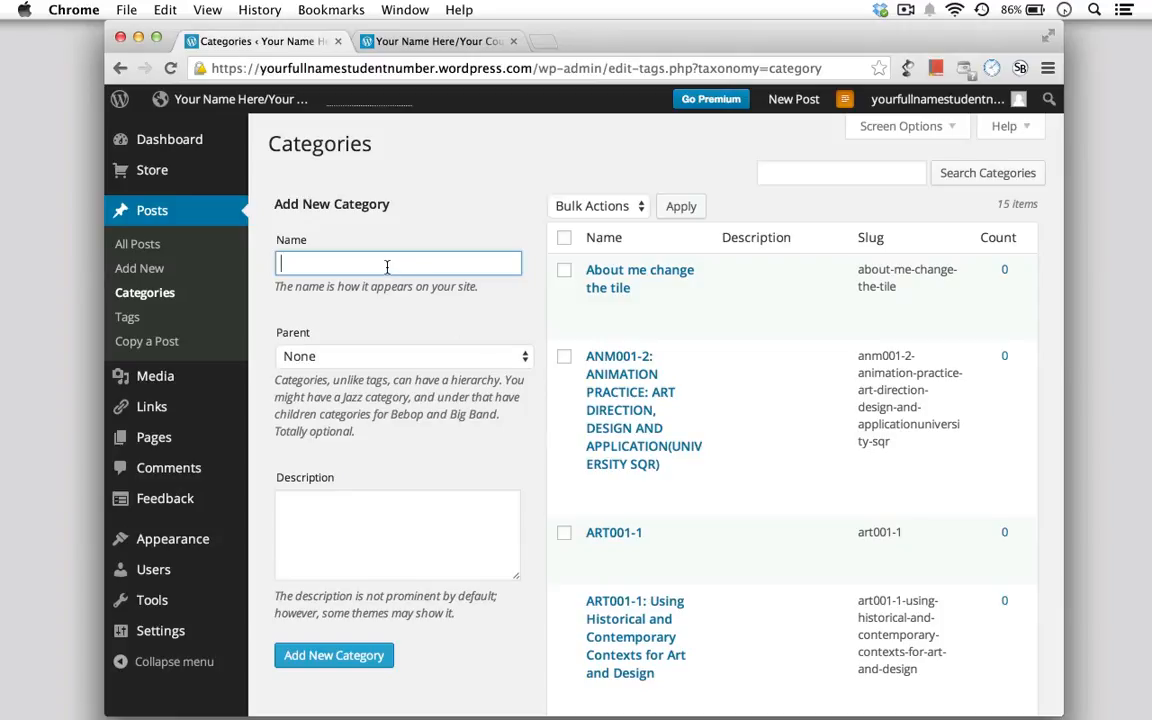
- Add a category named "Project 1" with the ANM001-2 Animation Practice category as its parent
type("Project 1")
left_click(356, 360)
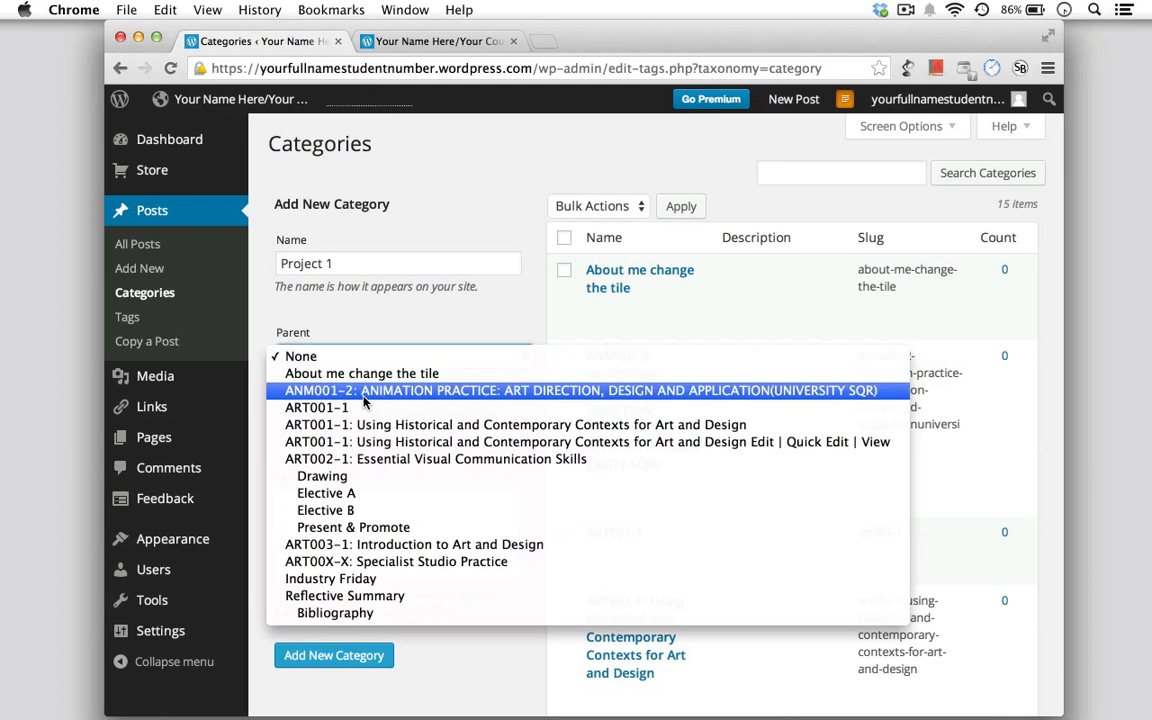
left_click(364, 396)
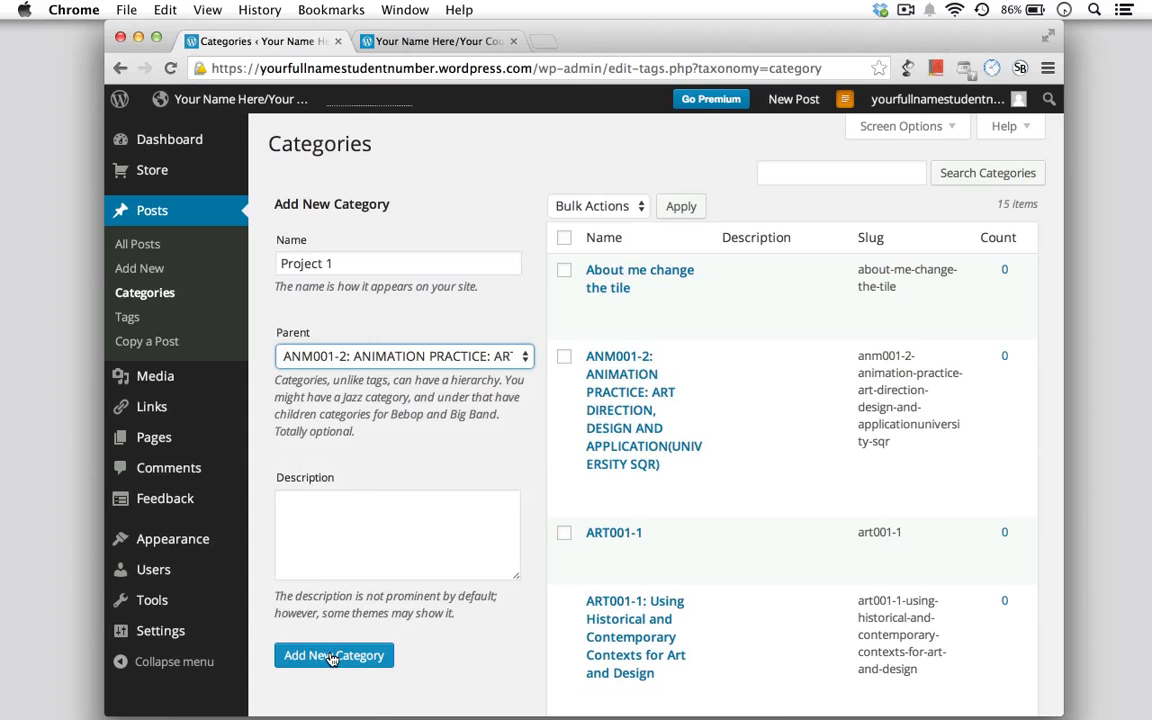
left_click(331, 657)
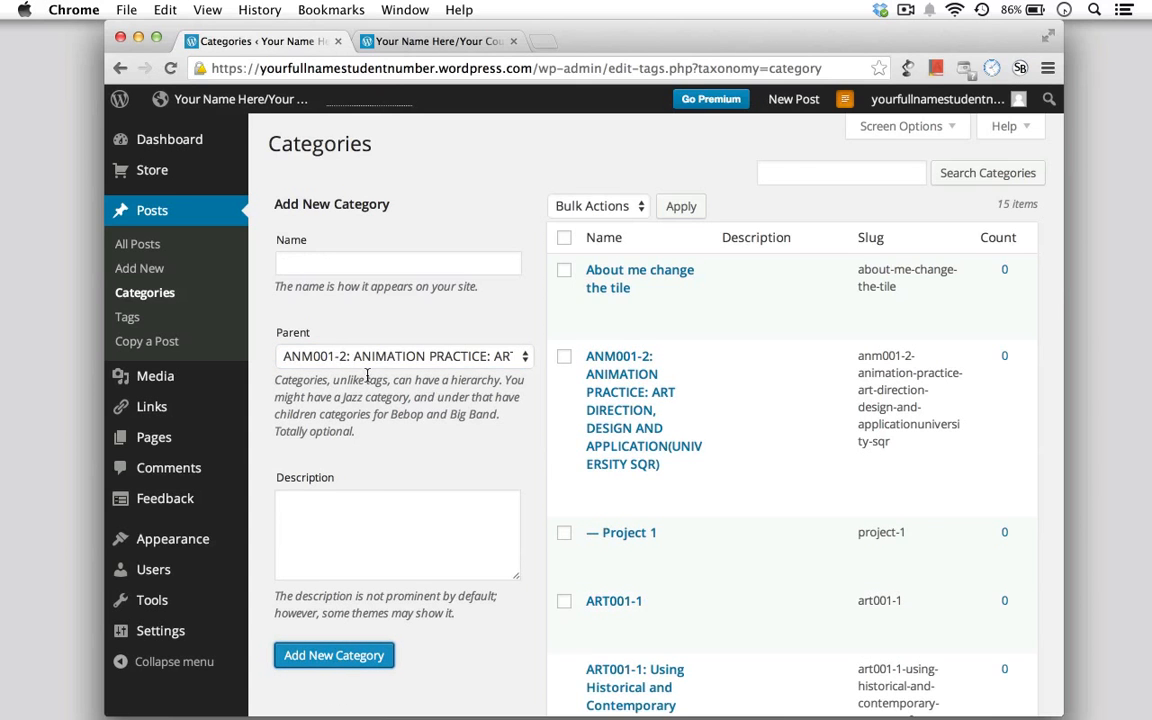
- Add a second subcategory named "Project 2" under the same ANM001-2 Animation Practice parent
scroll(378, 457, "down", 2)
scroll(378, 452, "up", 2)
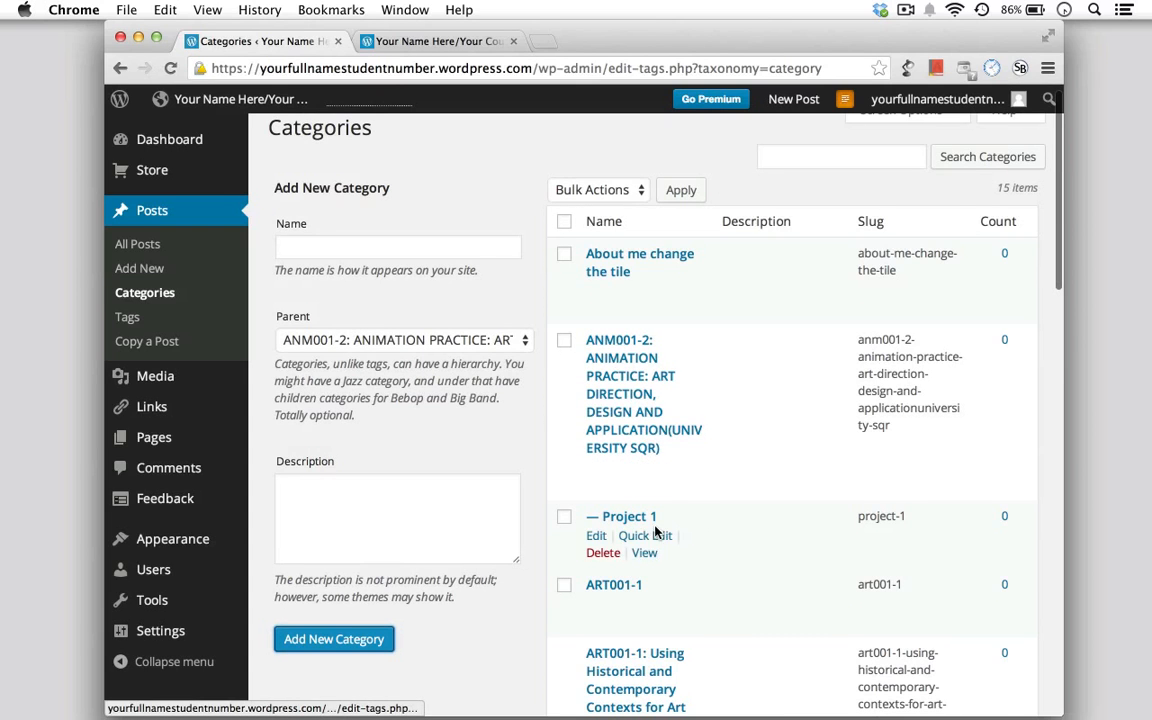
left_click(305, 247)
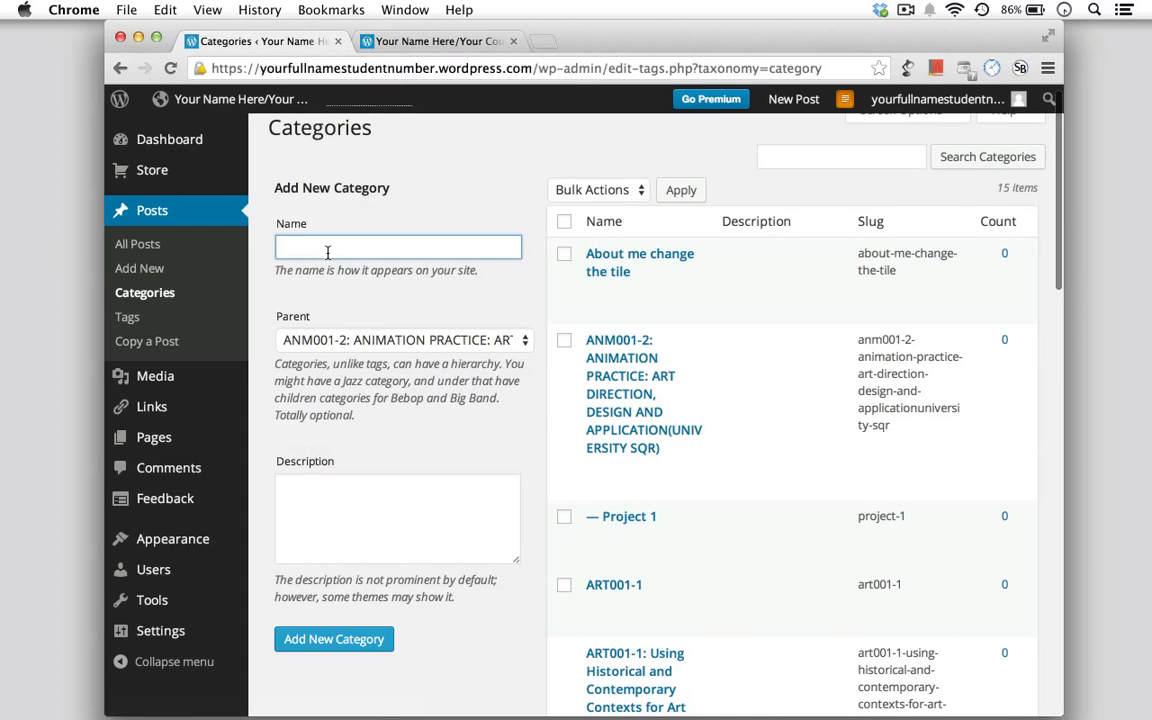
type("Project 2")
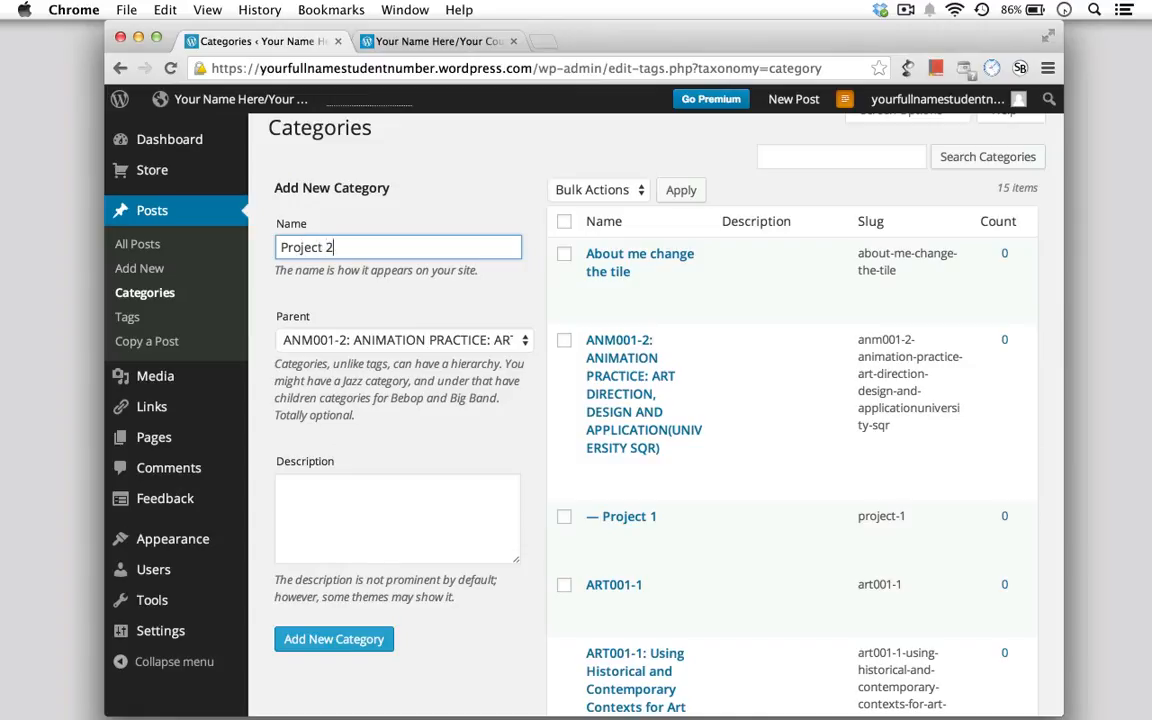
left_click(338, 650)
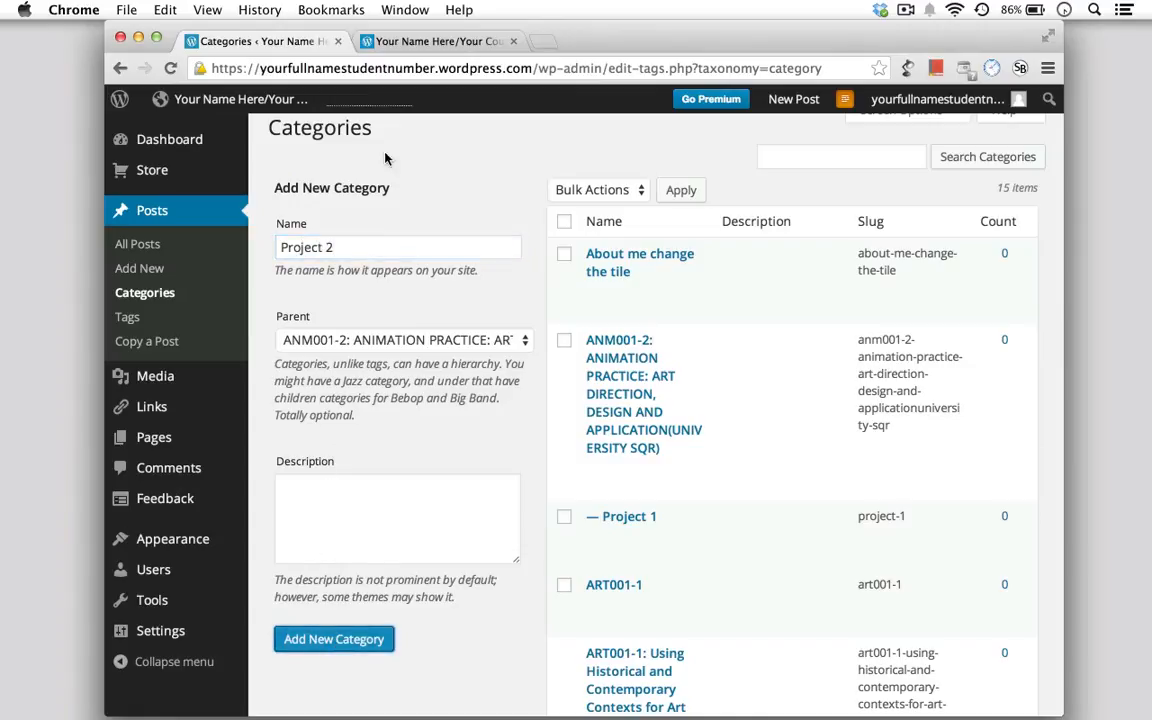
- Add a third subcategory named "Project 3" under the ANM001-2 Animation Practice parent category
left_click(352, 250)
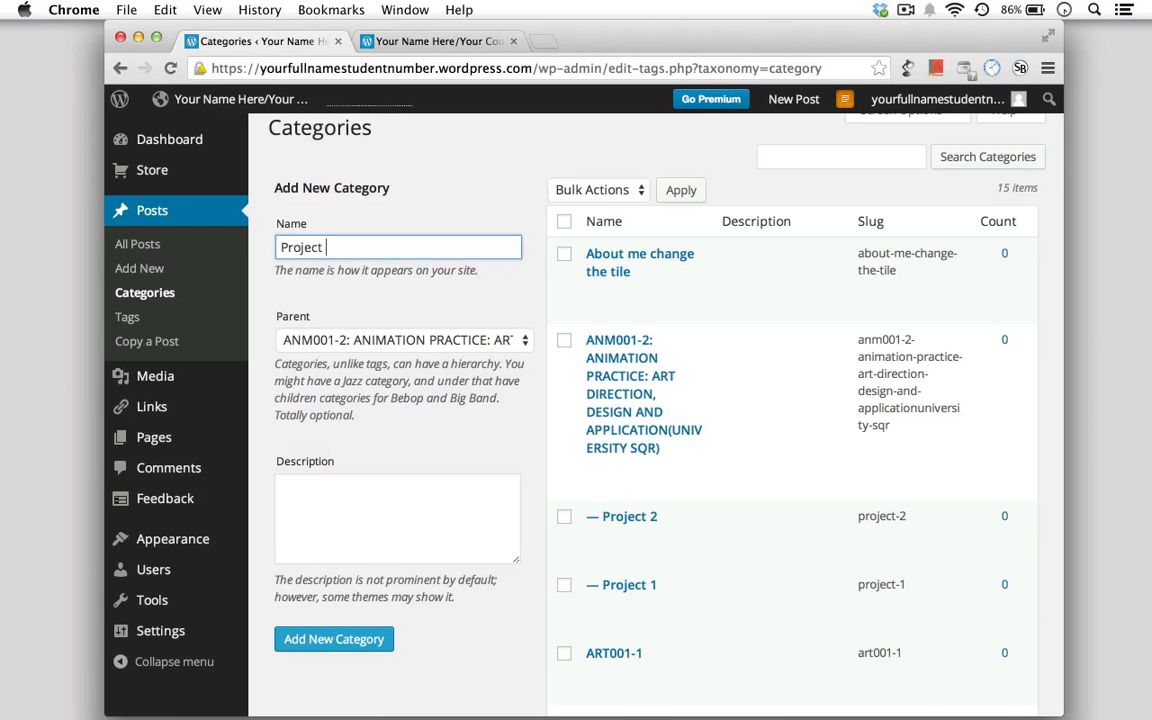
scroll(395, 540, "down", 2)
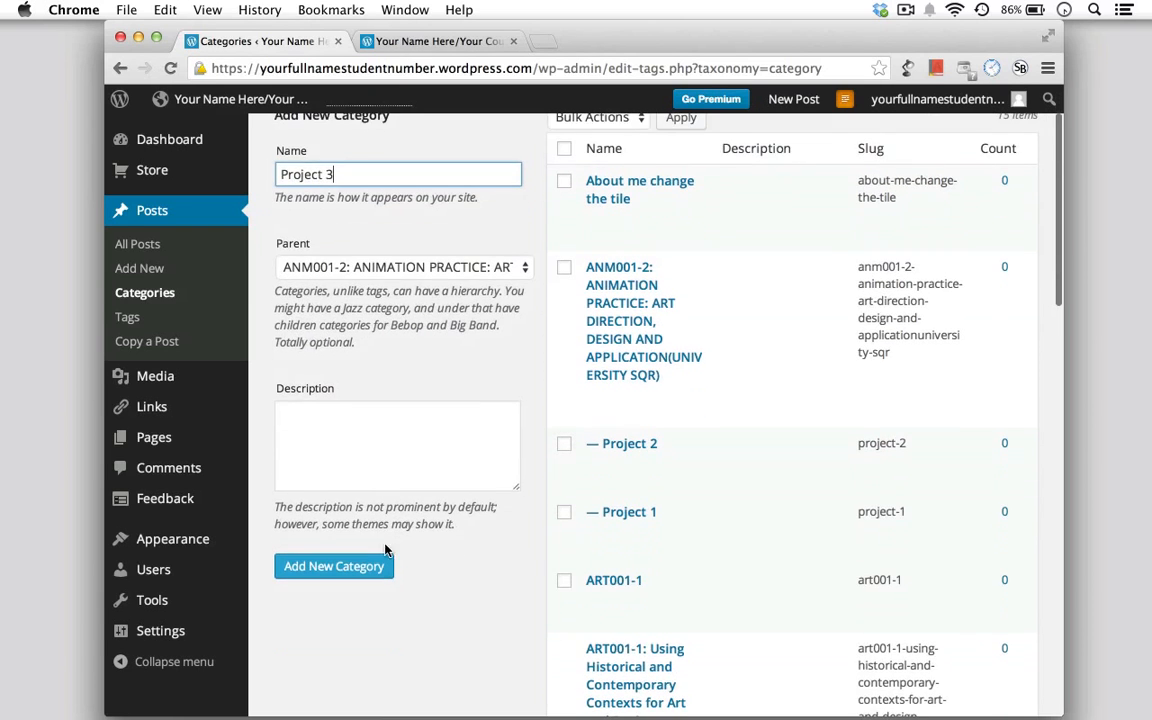
left_click(340, 578)
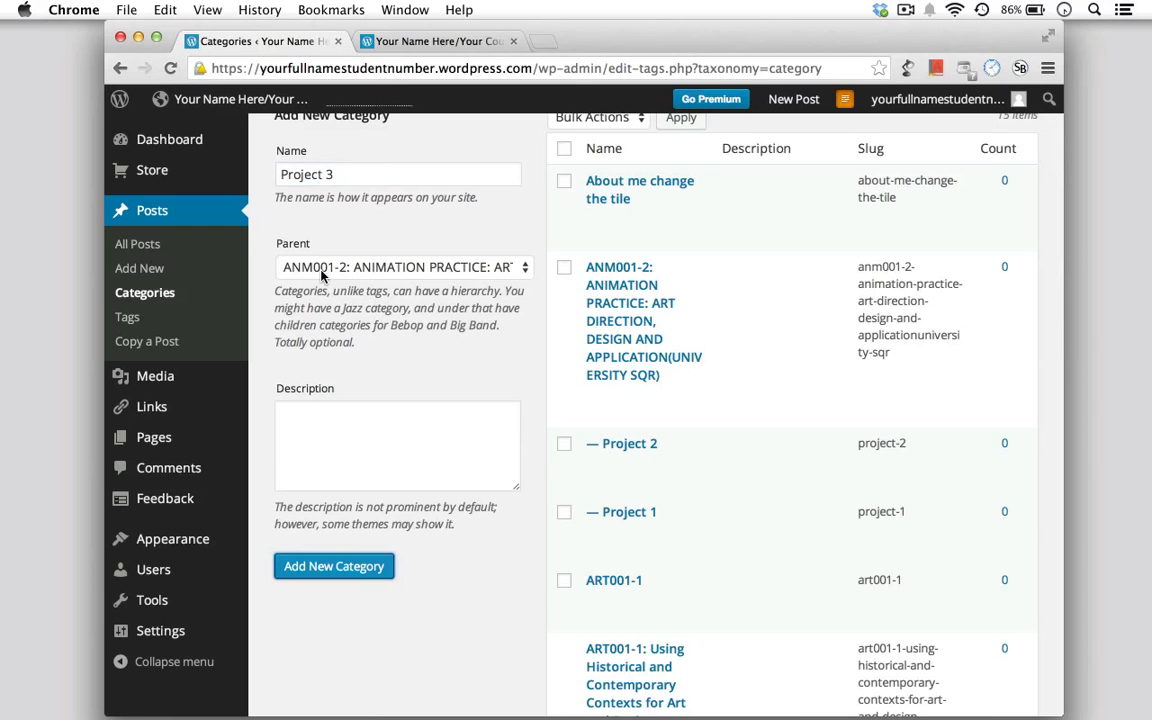
scroll(625, 440, "down", 1)
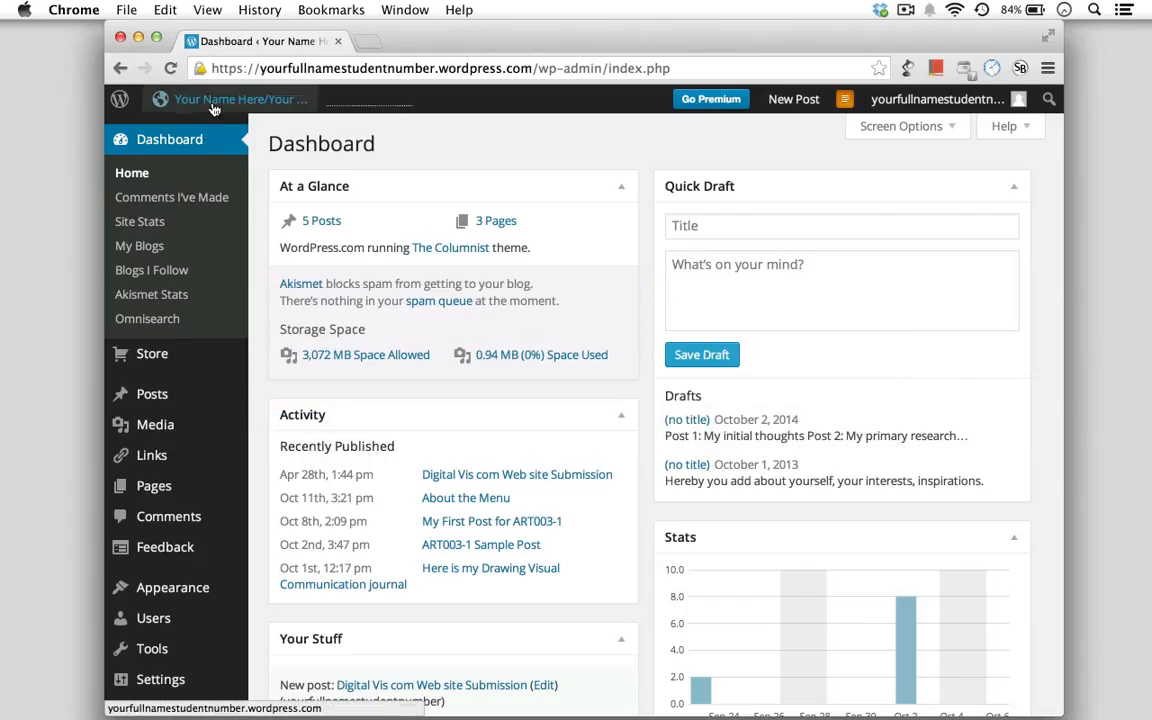
- View the blog's public front page and return to its dashboard
left_click(213, 104)
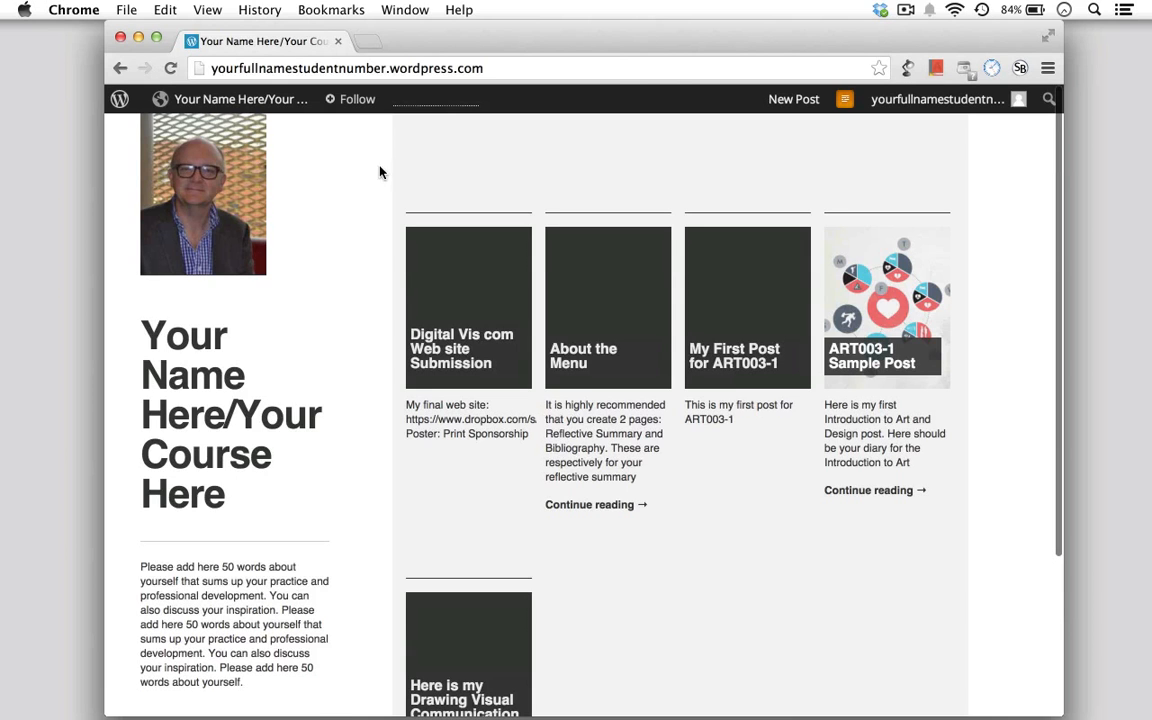
mouse_move(193, 104)
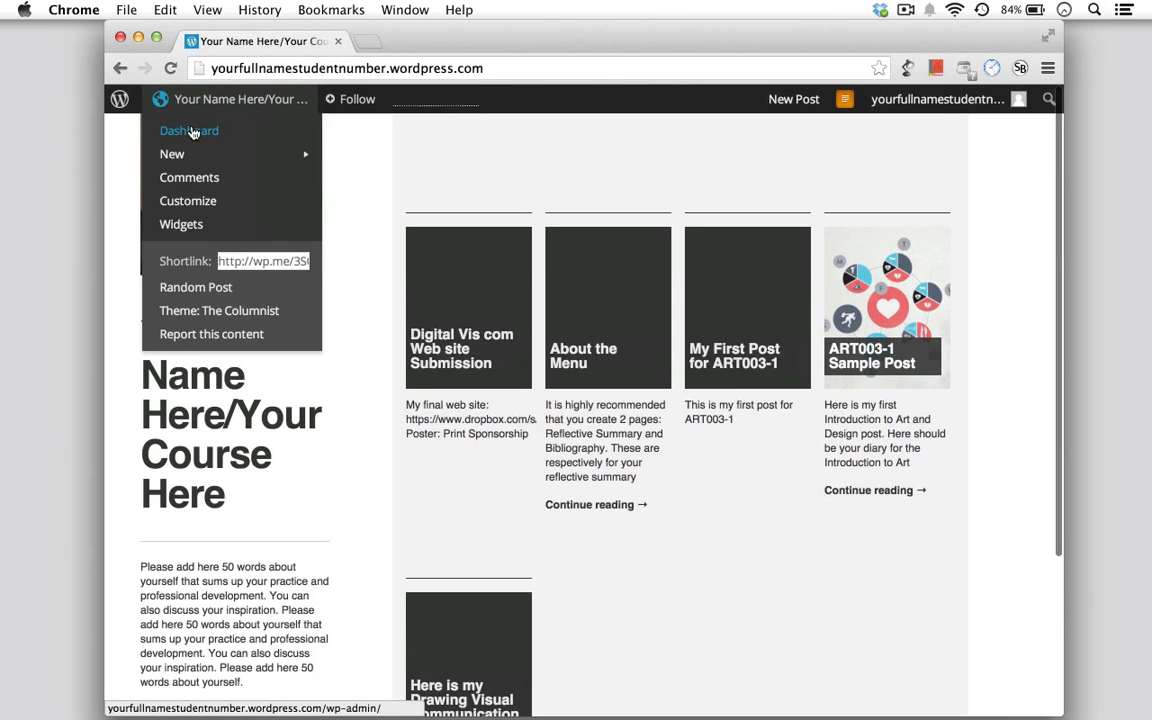
left_click(193, 133)
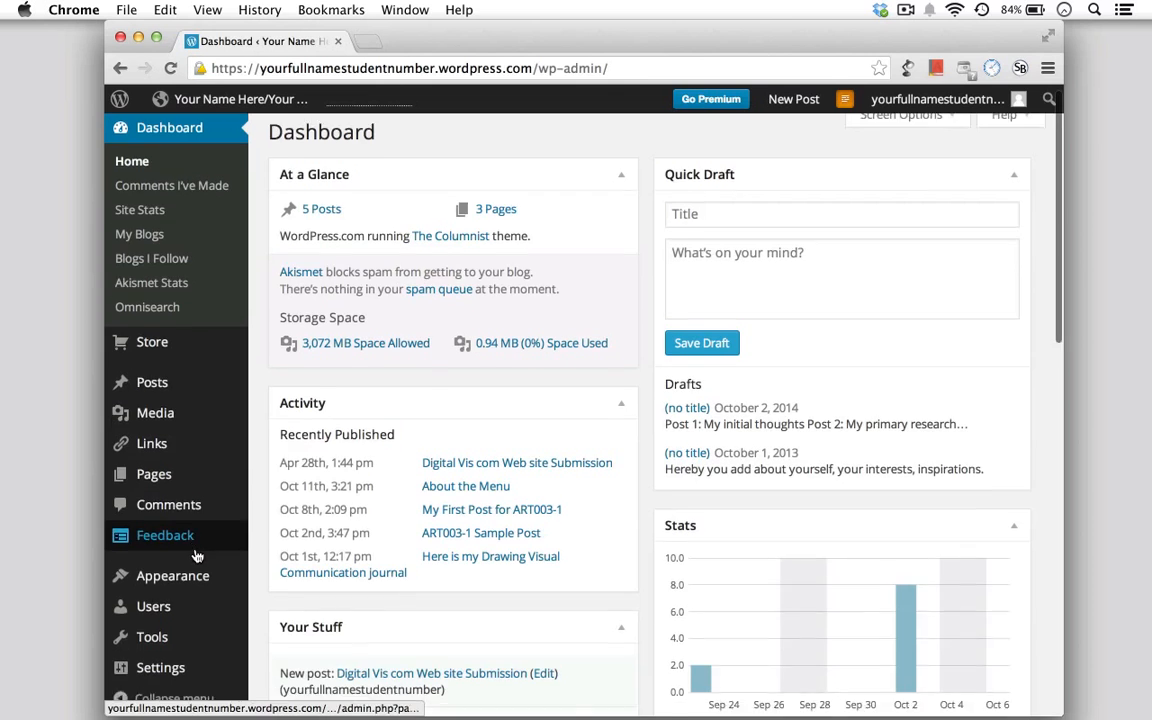
- Add the Industry Friday, Bibliography and Reflective Summary pages to the Units primary menu and save the menu
scroll(197, 556, "down", 3)
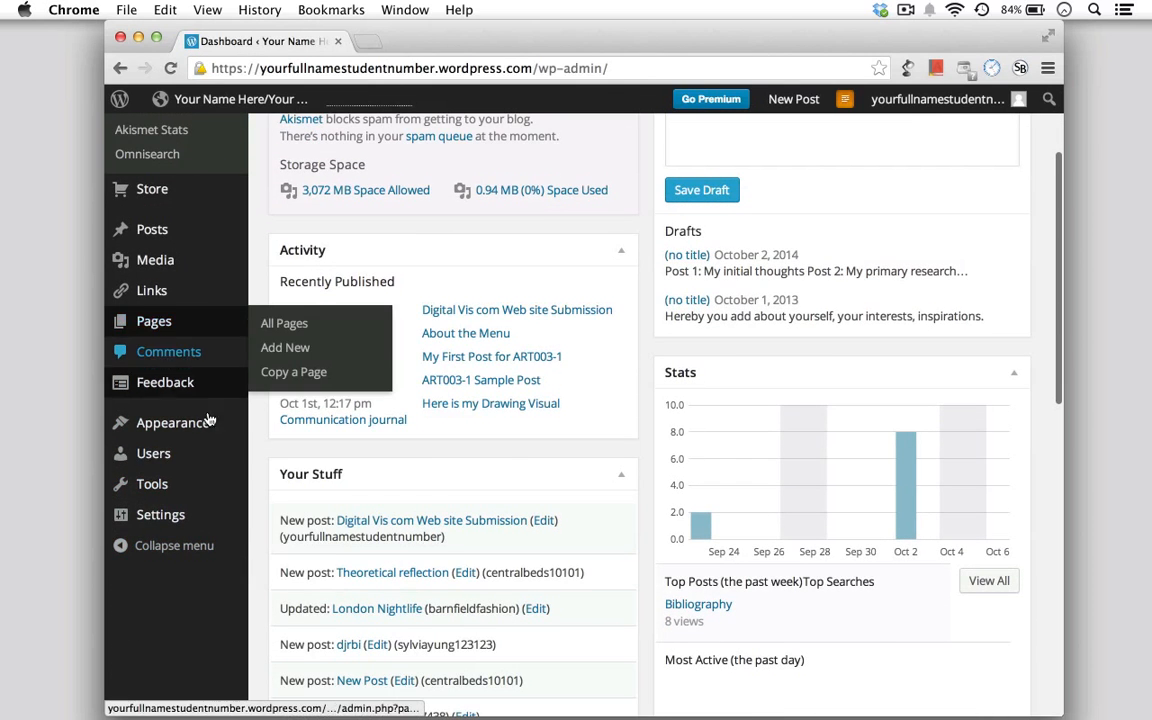
mouse_move(201, 431)
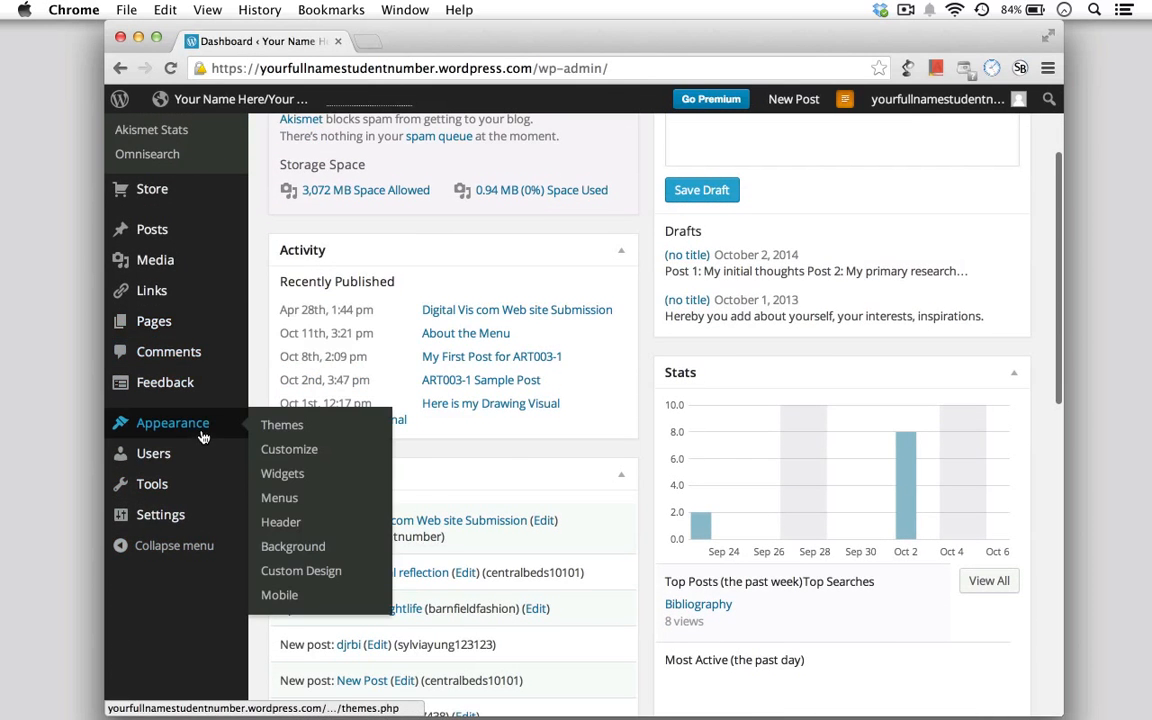
left_click(295, 507)
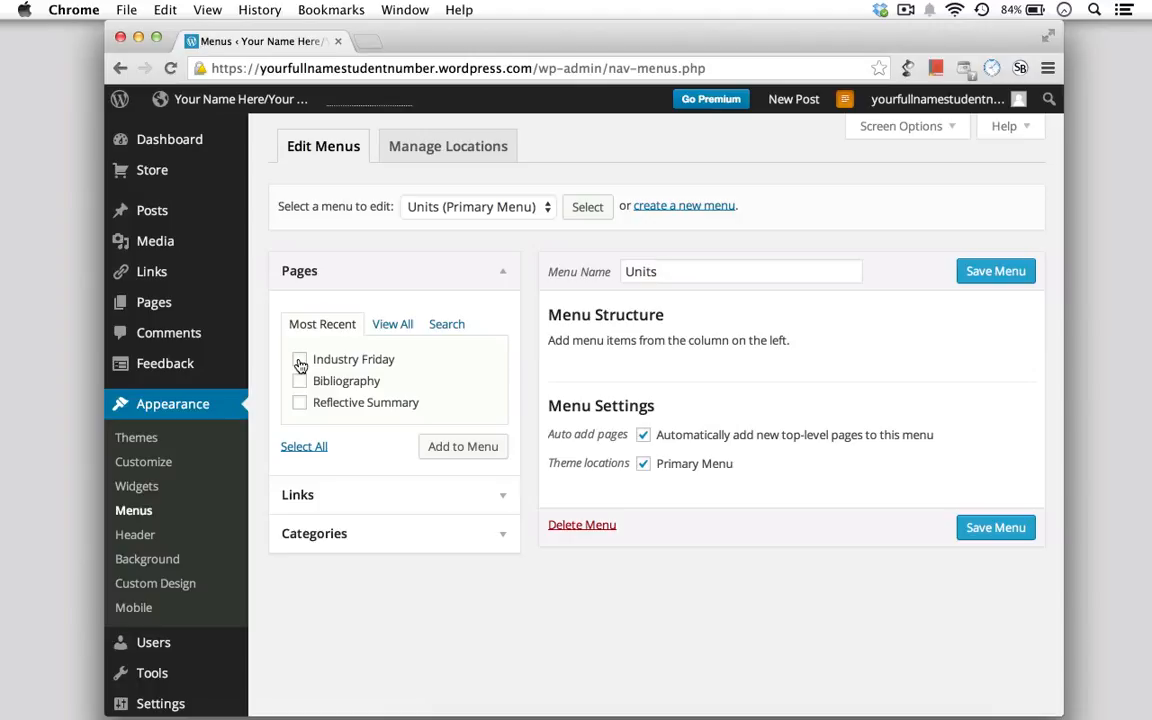
left_click(300, 362)
left_click(300, 382)
left_click(300, 404)
left_click(478, 451)
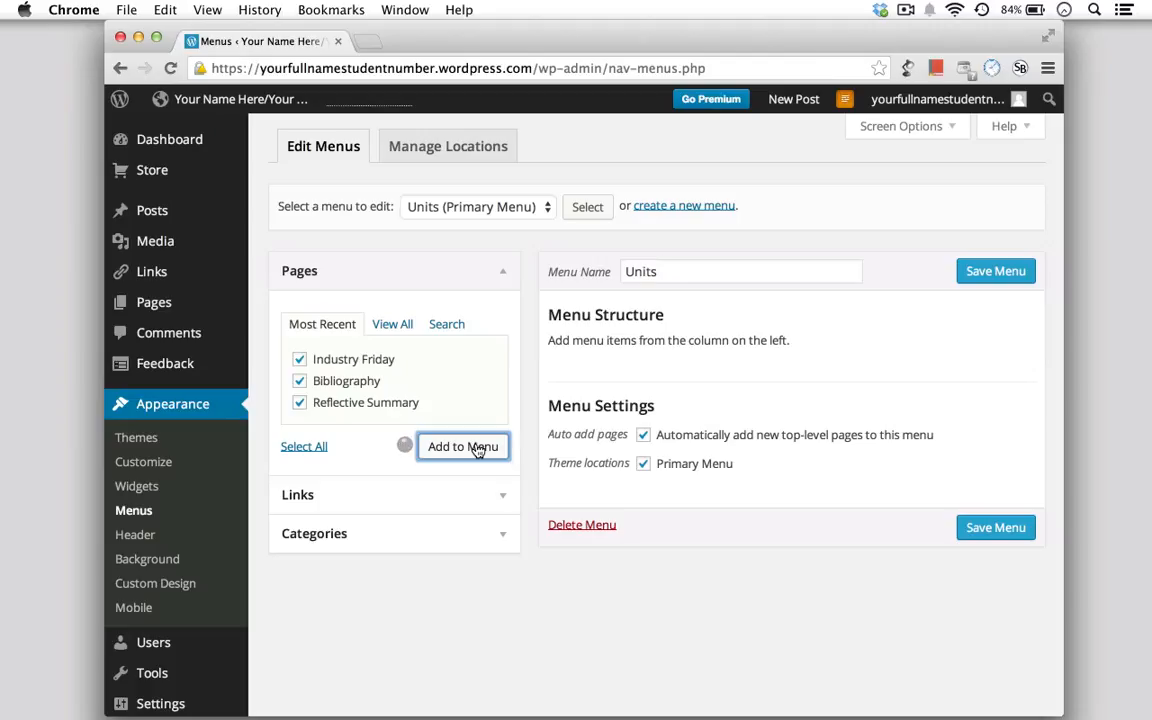
left_click(1019, 272)
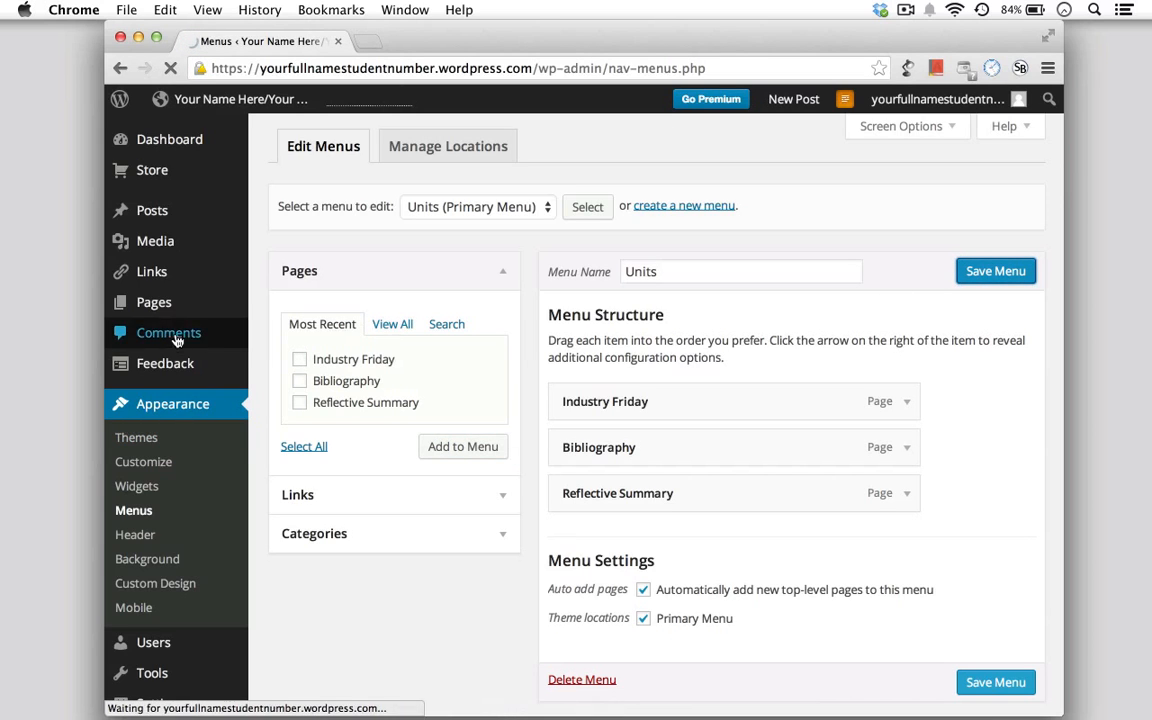
- Create a new page titled "Units" with no content and publish it
mouse_move(155, 303)
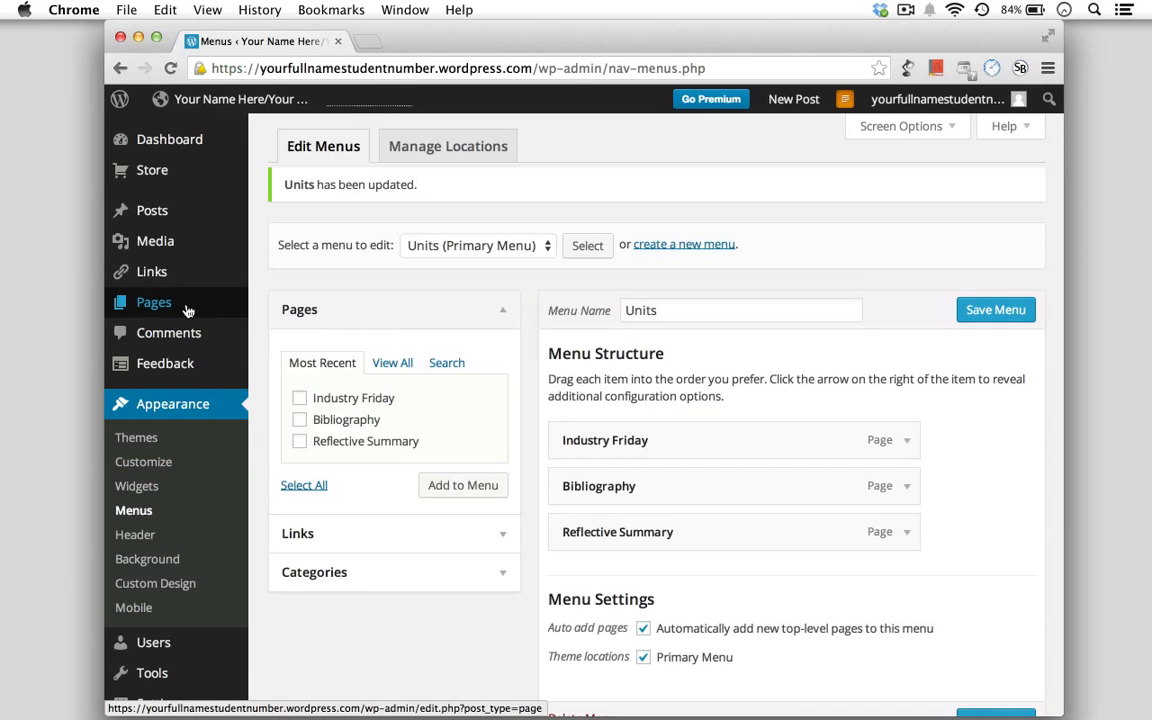
left_click(287, 331)
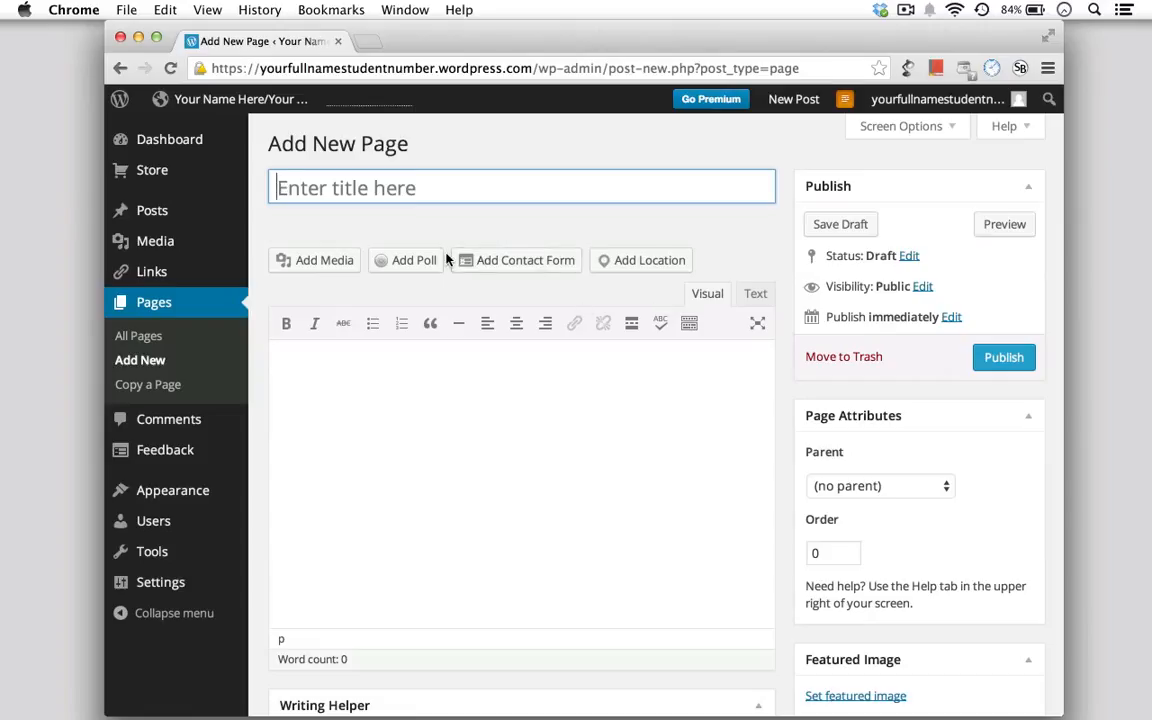
type("Units")
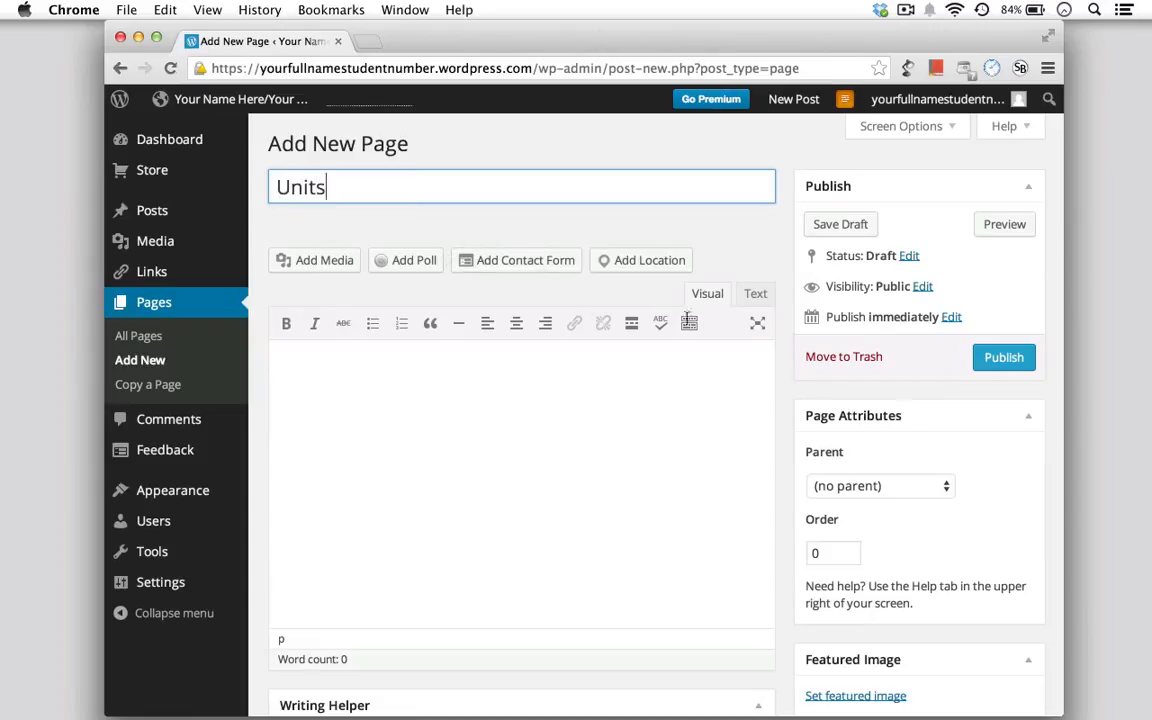
left_click(1003, 358)
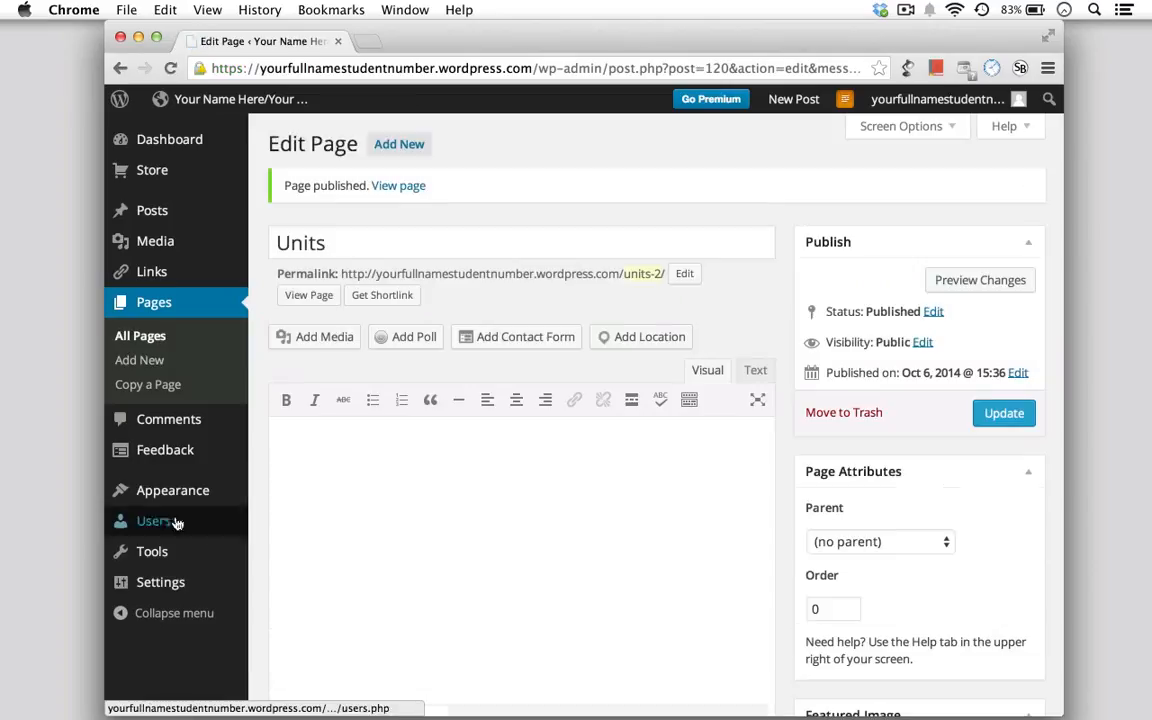
- Return to the blog's menu editor and add the Units page to the Units primary menu
mouse_move(146, 503)
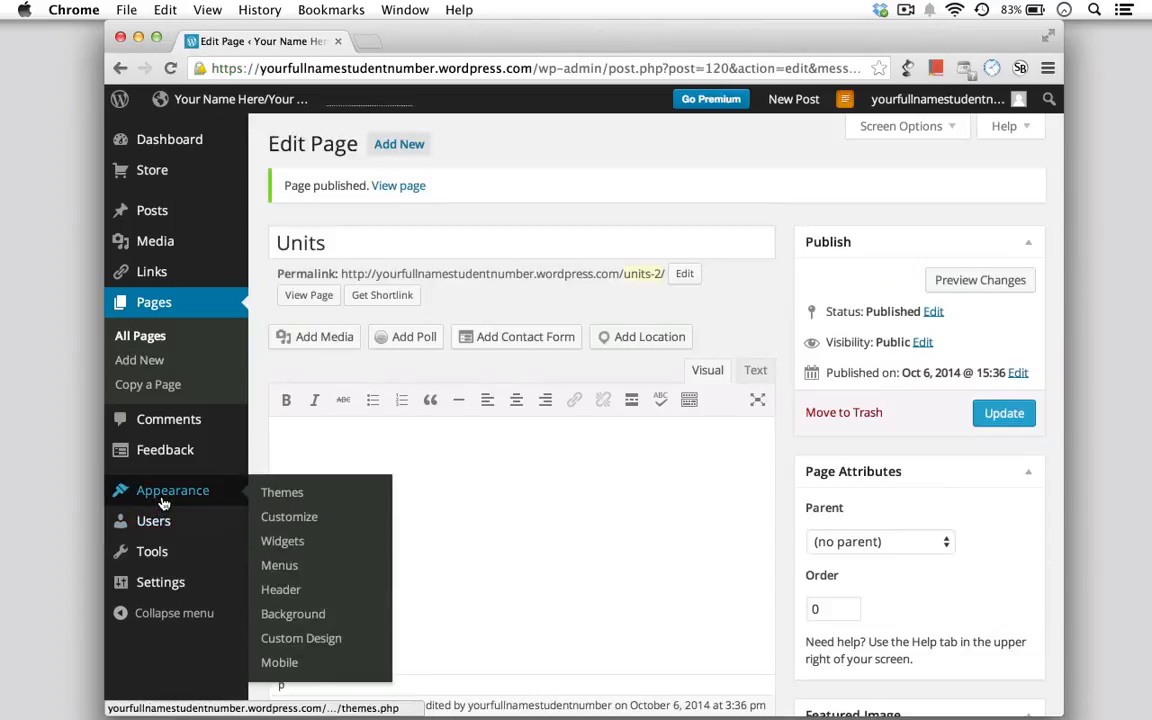
left_click(292, 567)
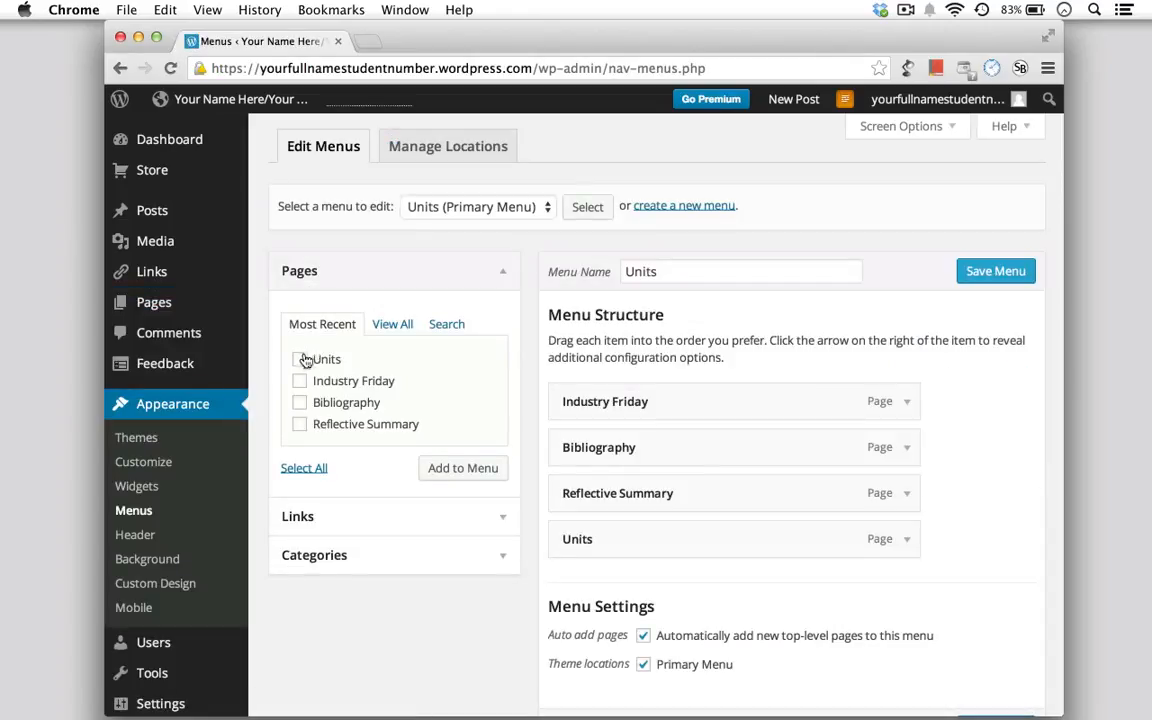
left_click(301, 361)
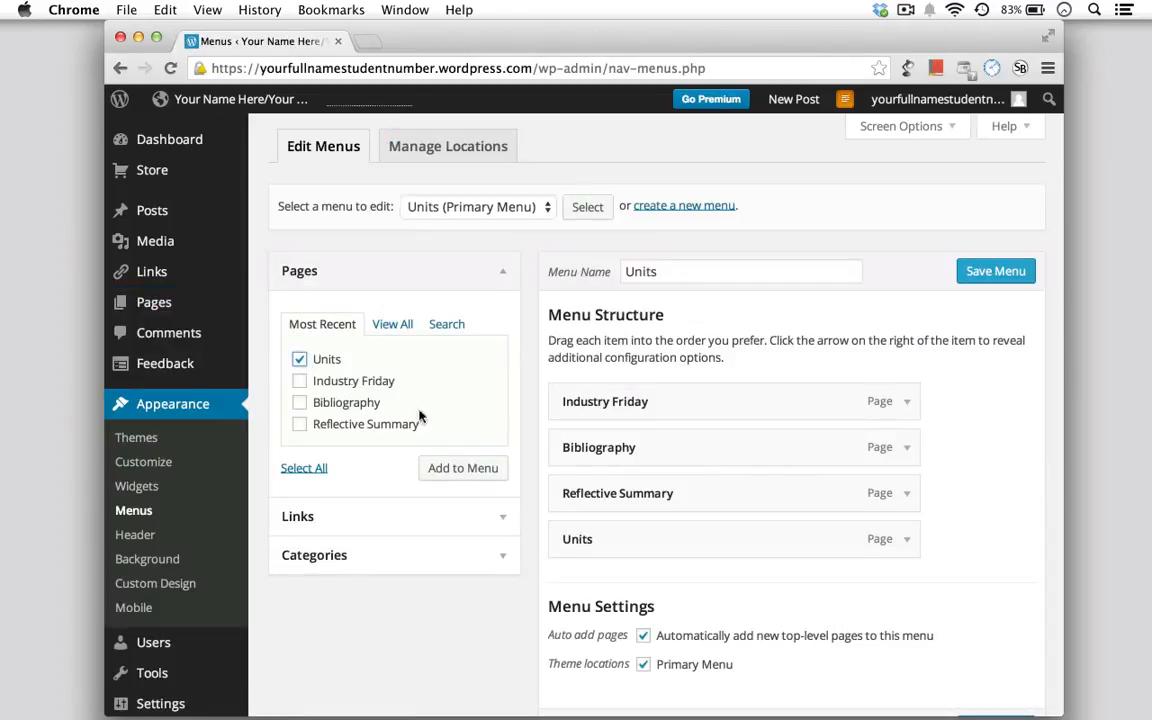
left_click(472, 476)
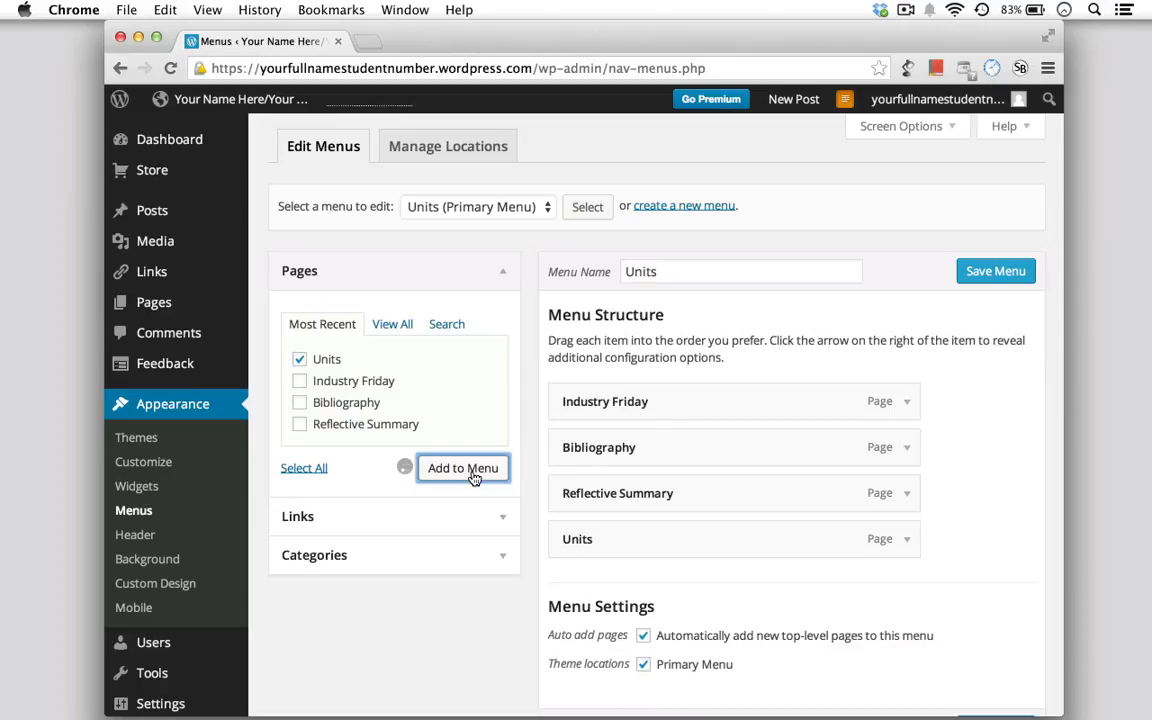
- Remove the duplicate Units item from the menu structure and move the remaining Units item above Industry Friday
left_click(911, 541)
left_click(576, 702)
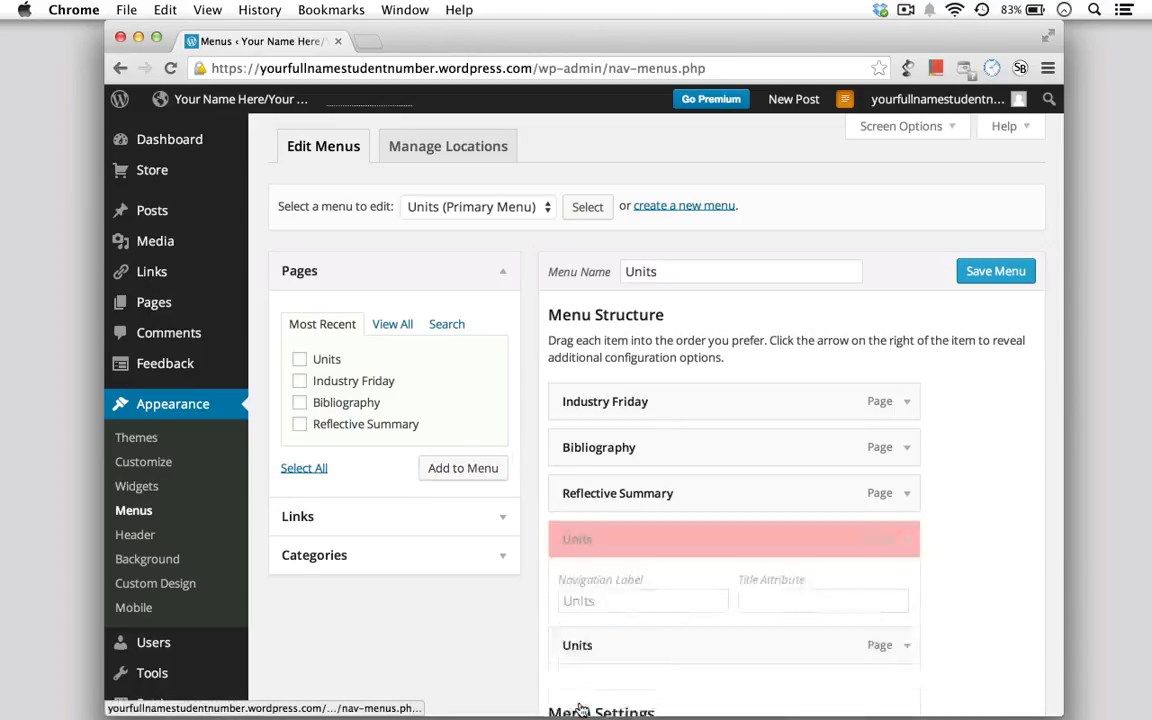
left_click_drag(638, 540, 633, 395)
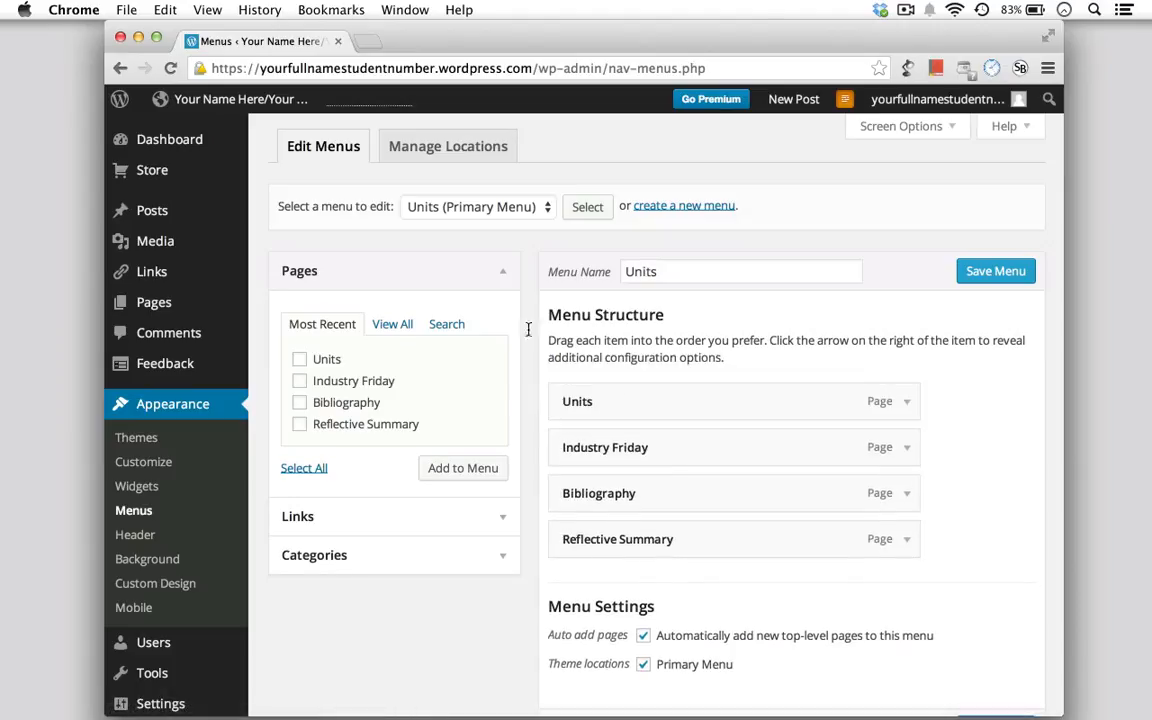
- Add the Home link to the menu from the full page list and place it above Units
left_click(390, 325)
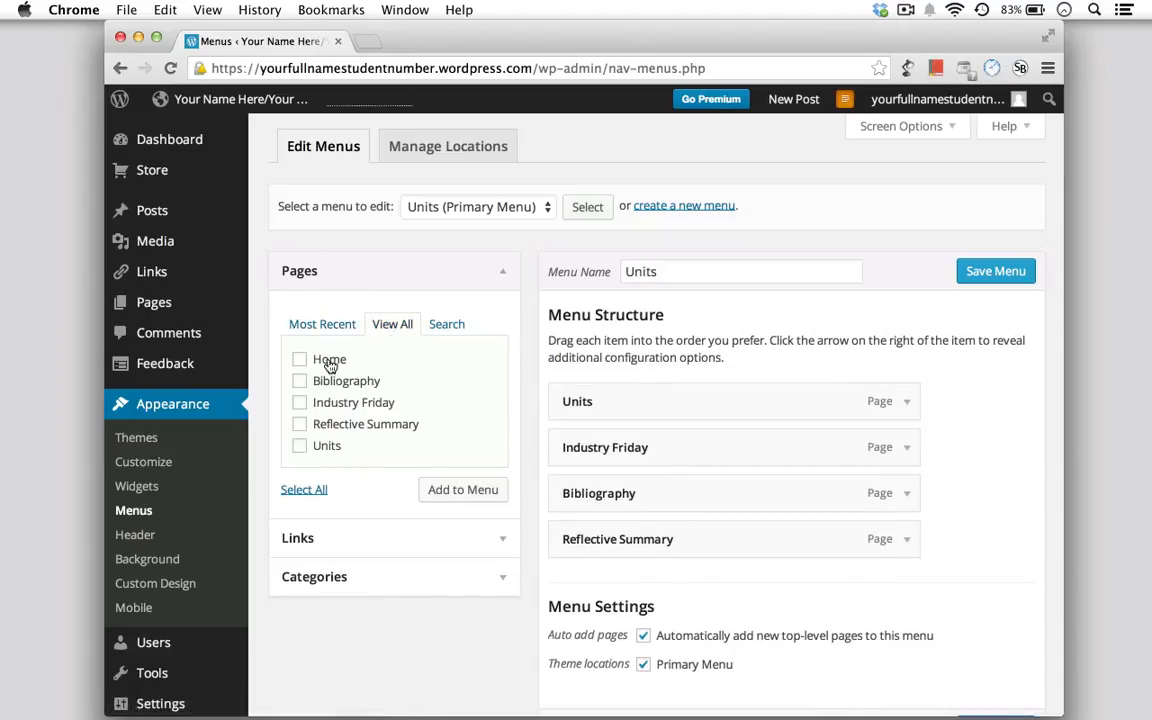
left_click(483, 490)
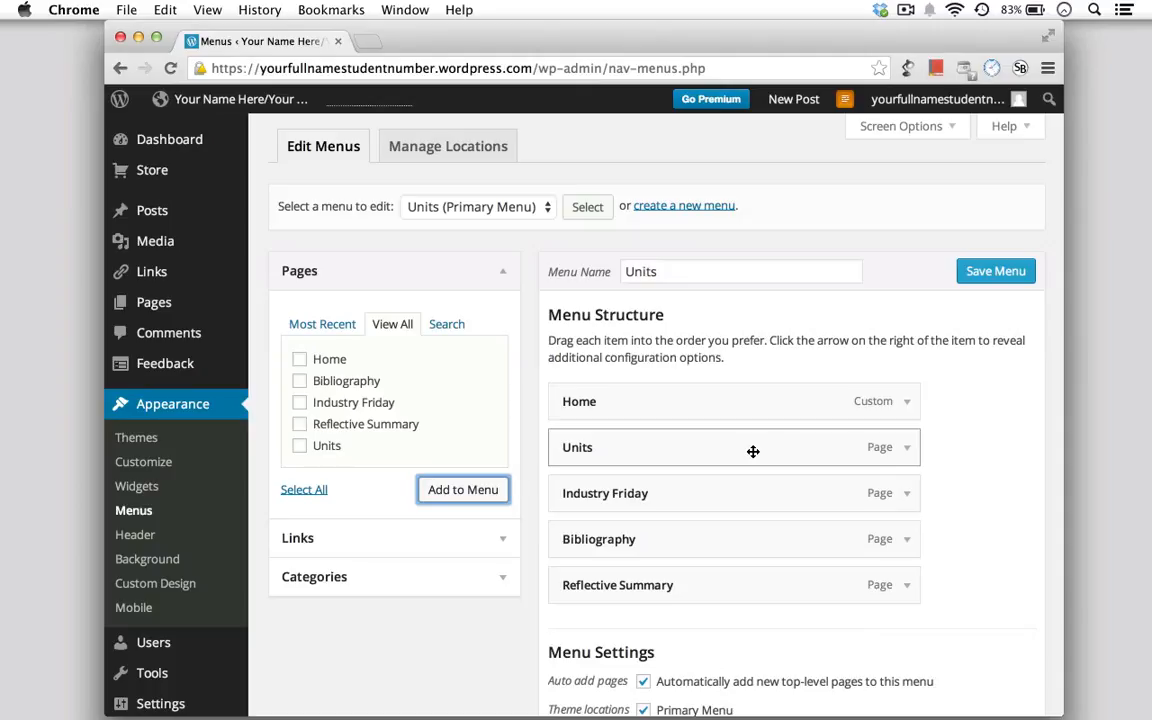
left_click(446, 313)
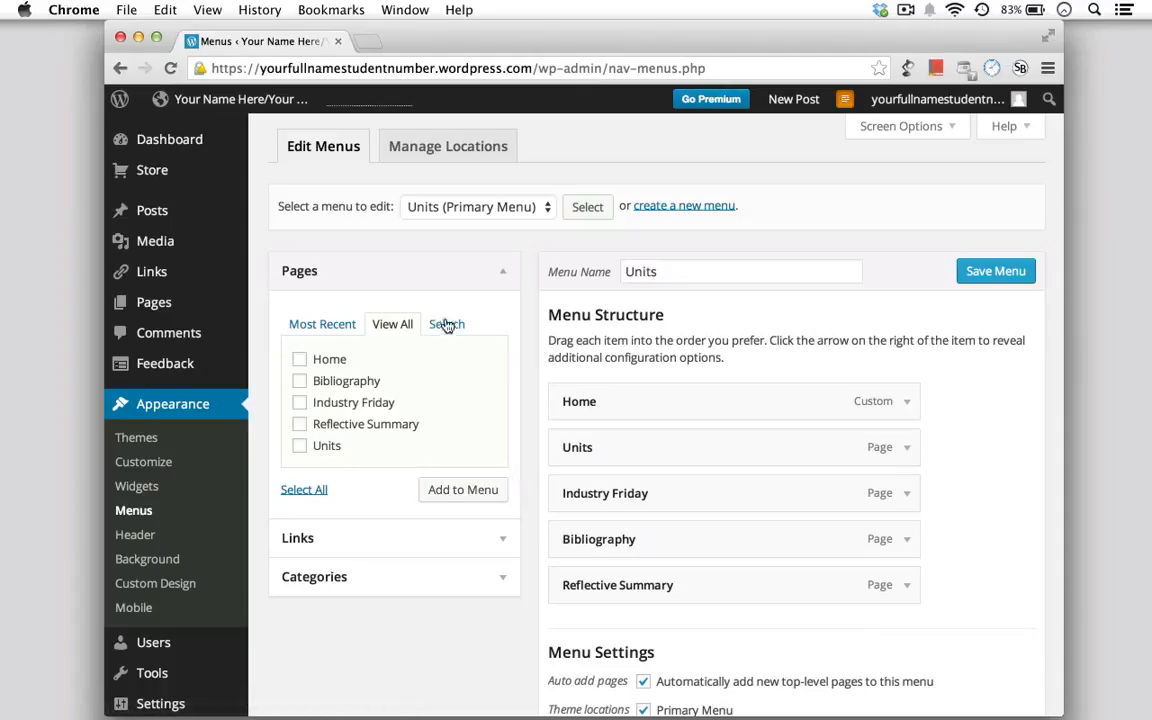
- Add the ANM001-2 Animation Practice category and its Project 1, Project 2 and Project 3 subcategories to the menu
left_click(429, 592)
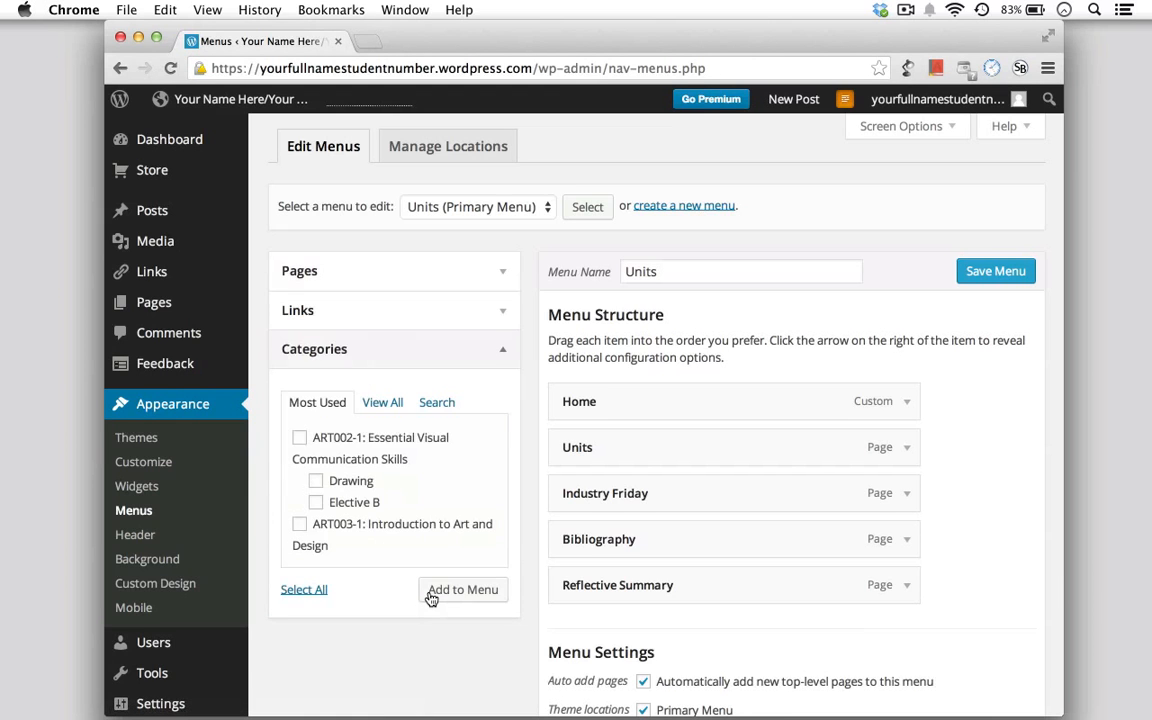
scroll(429, 597, "down", 1)
scroll(320, 445, "down", 3)
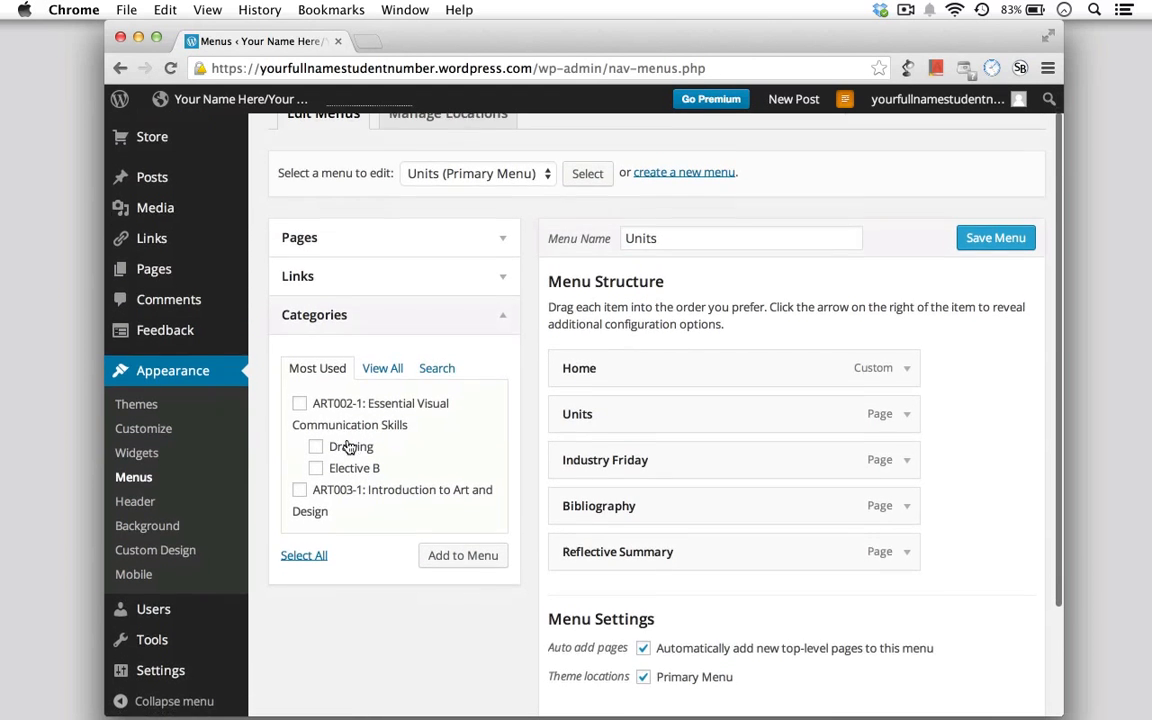
left_click(385, 317)
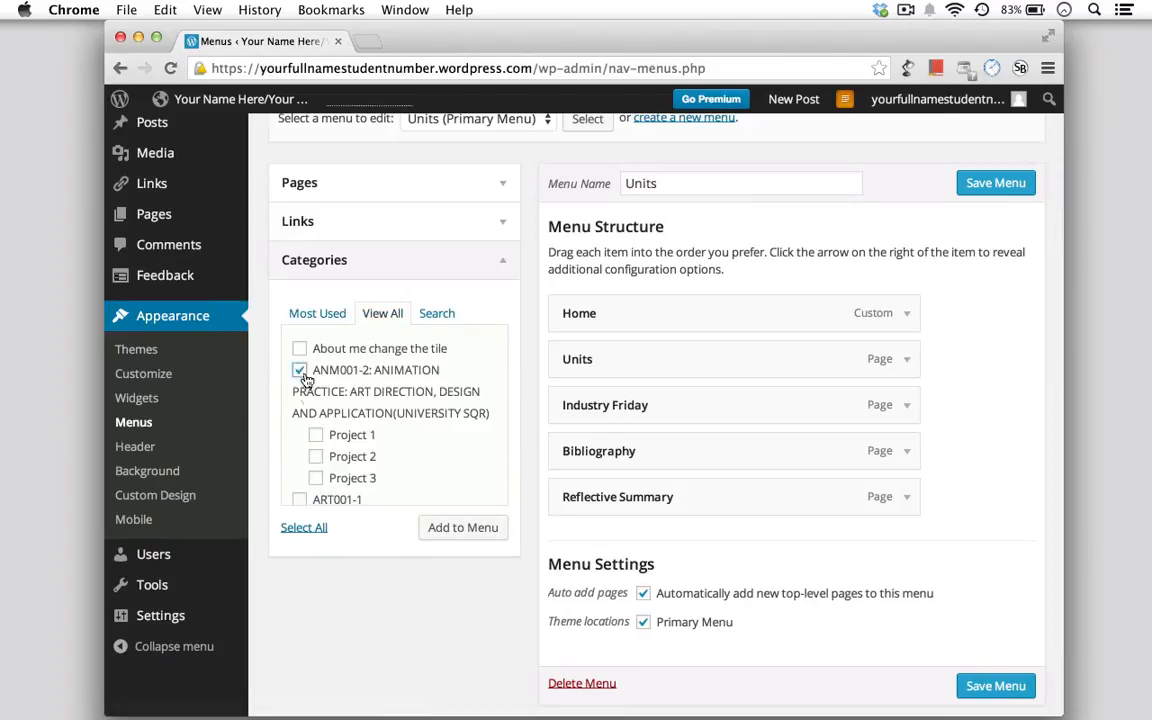
left_click(315, 435)
left_click(315, 456)
left_click(315, 479)
left_click(481, 533)
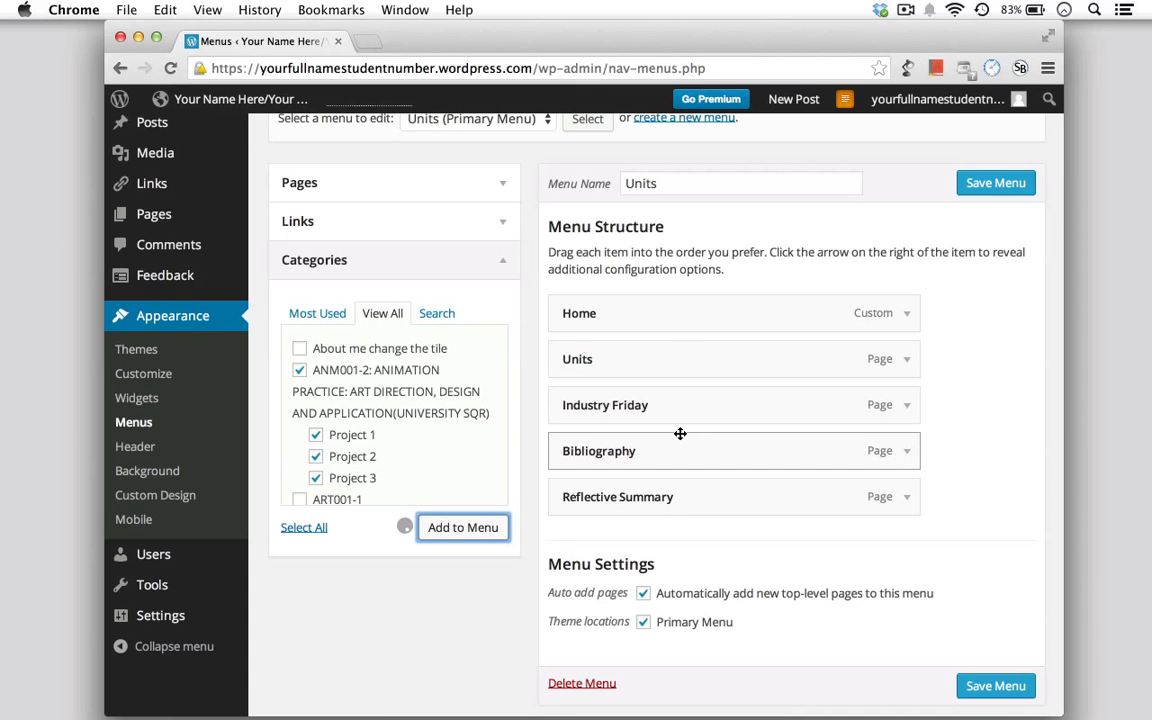
- Nest the ANM001-2 category as a sub item of Units, with Project 1, Project 2 and Project 3 as sub items beneath it
scroll(676, 463, "down", 2)
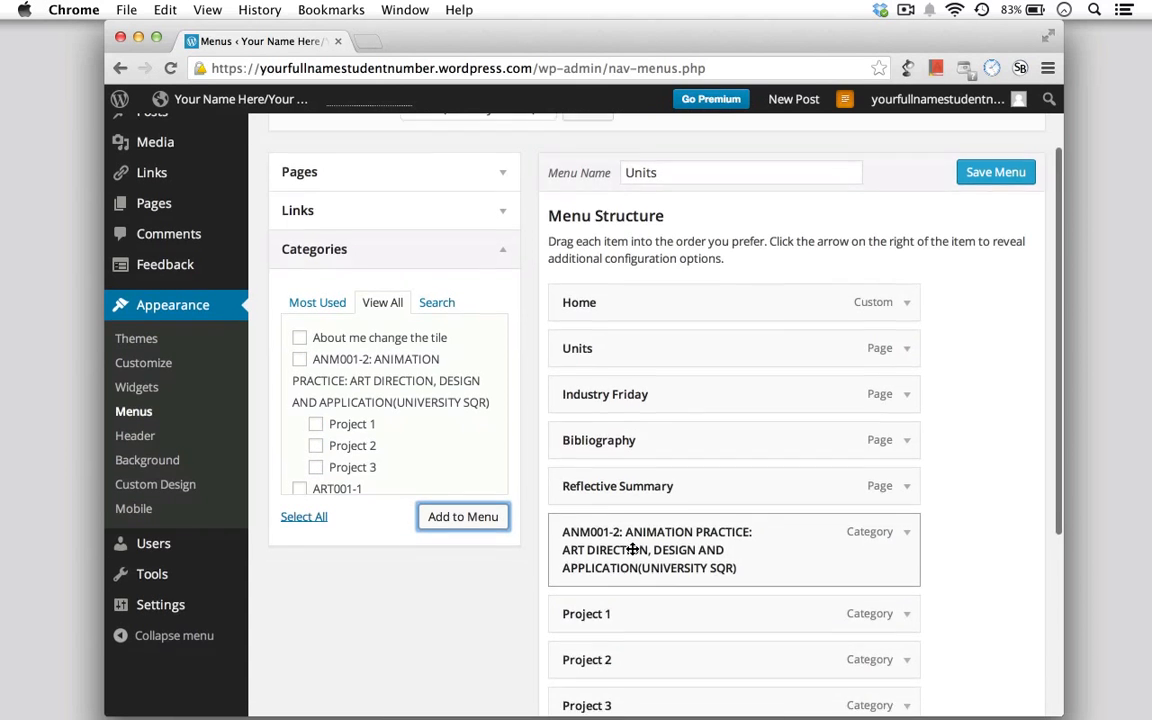
left_click_drag(610, 503, 643, 362)
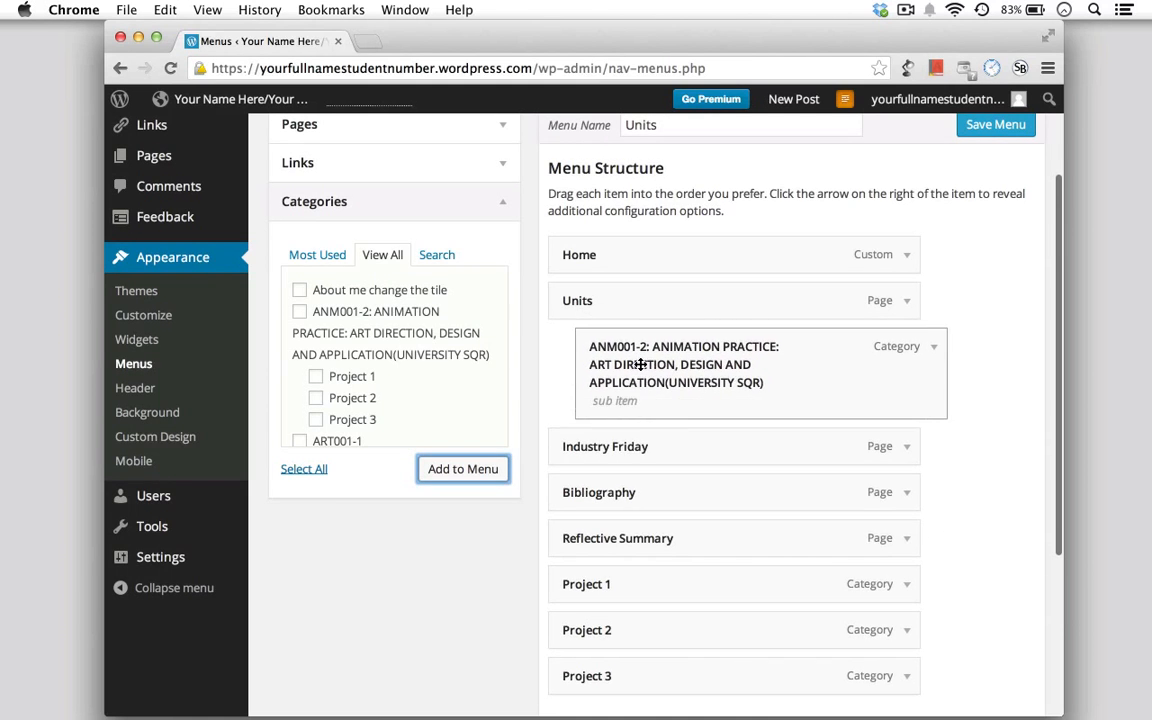
left_click_drag(599, 591, 652, 437)
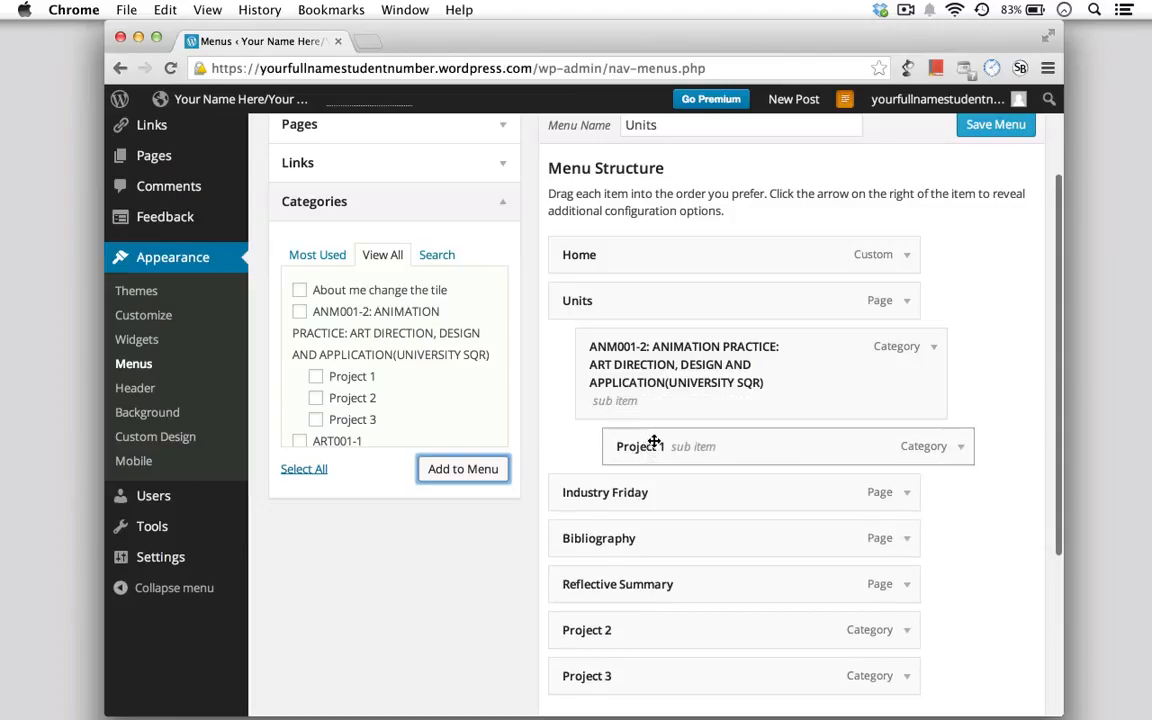
left_click_drag(617, 645, 663, 496)
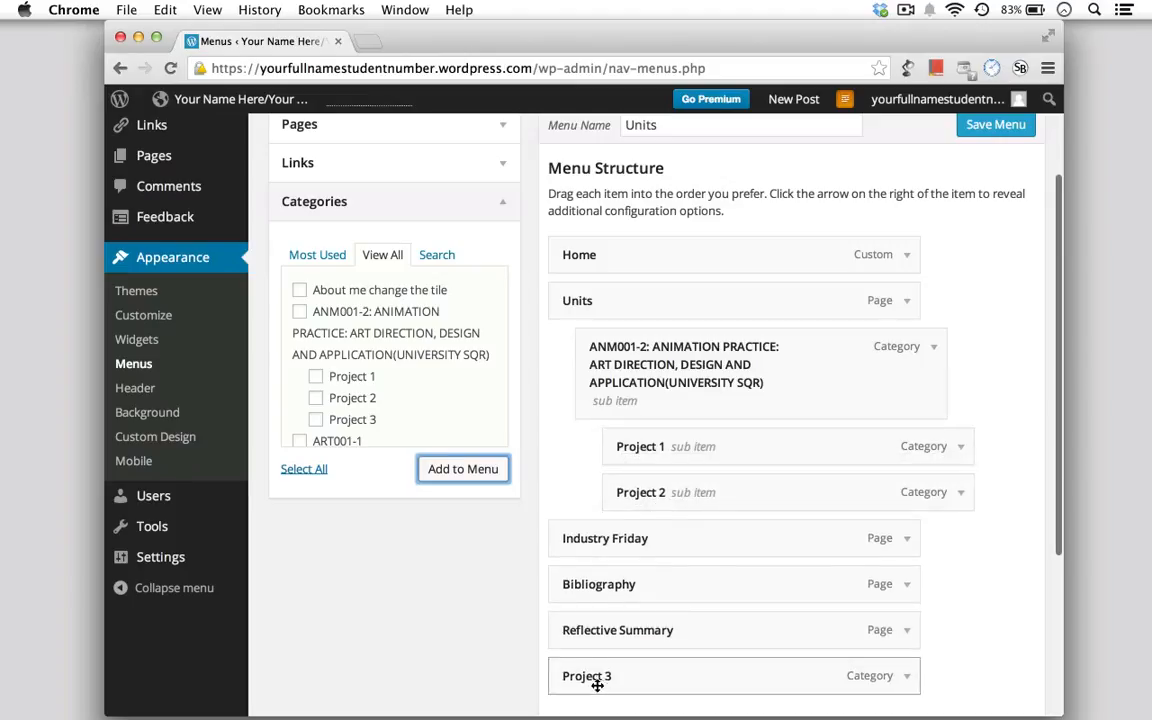
left_click_drag(597, 686, 652, 545)
scroll(905, 250, "down", 3)
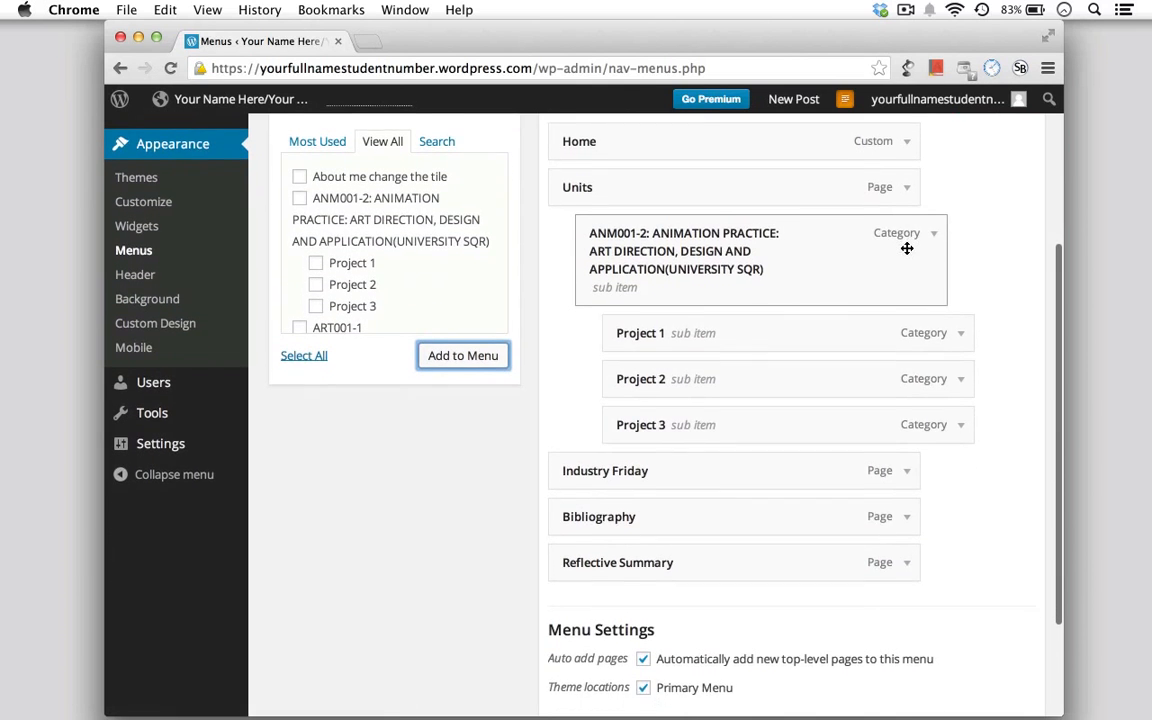
scroll(907, 248, "up", 1)
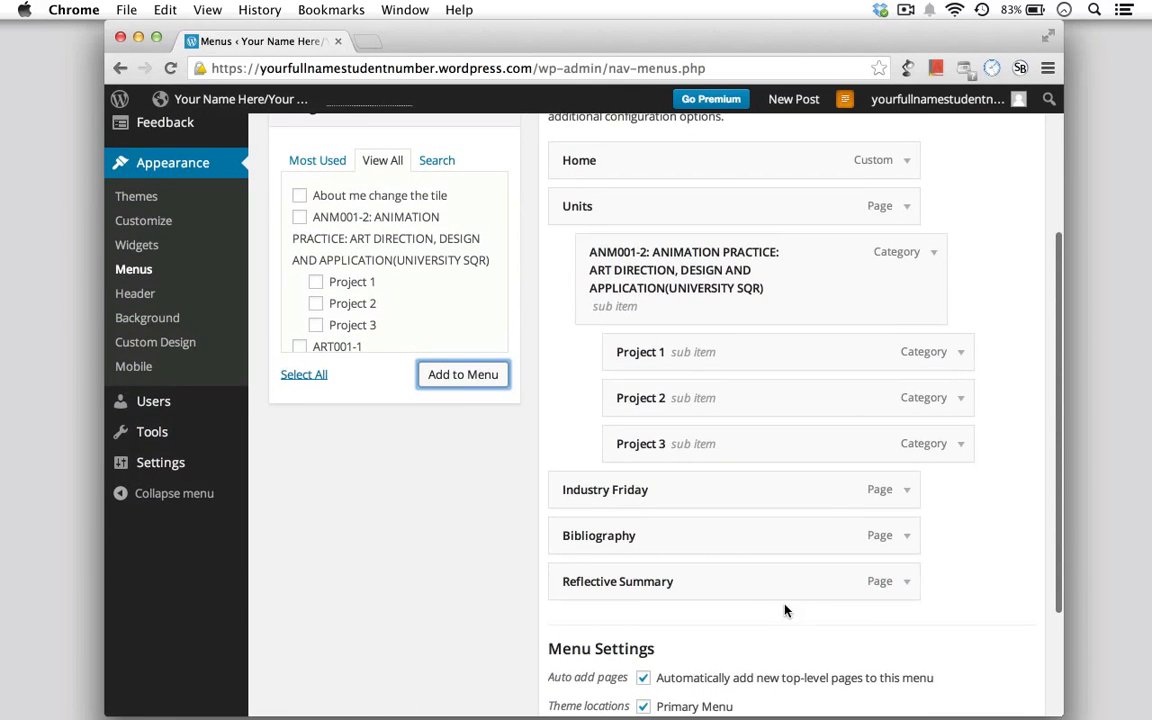
- Reorder the bottom menu items to Reflective Summary, Bibliography and Industry Friday, and save the menu
left_click_drag(674, 489, 668, 514)
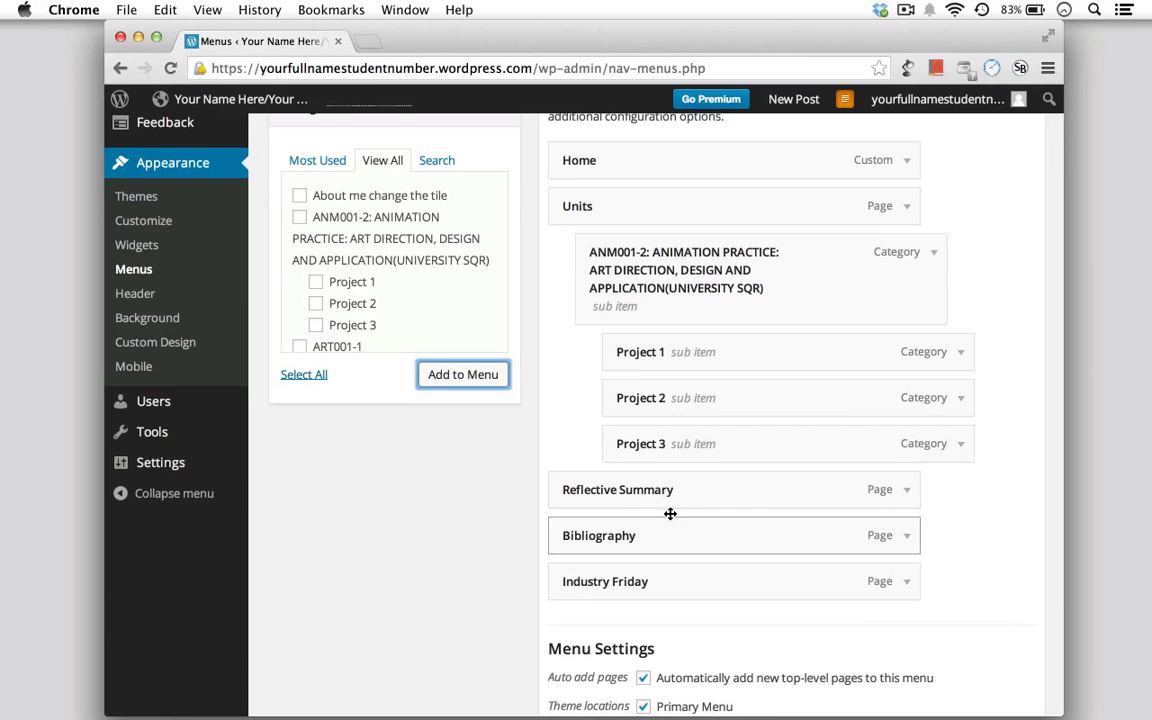
scroll(609, 535, "up", 3)
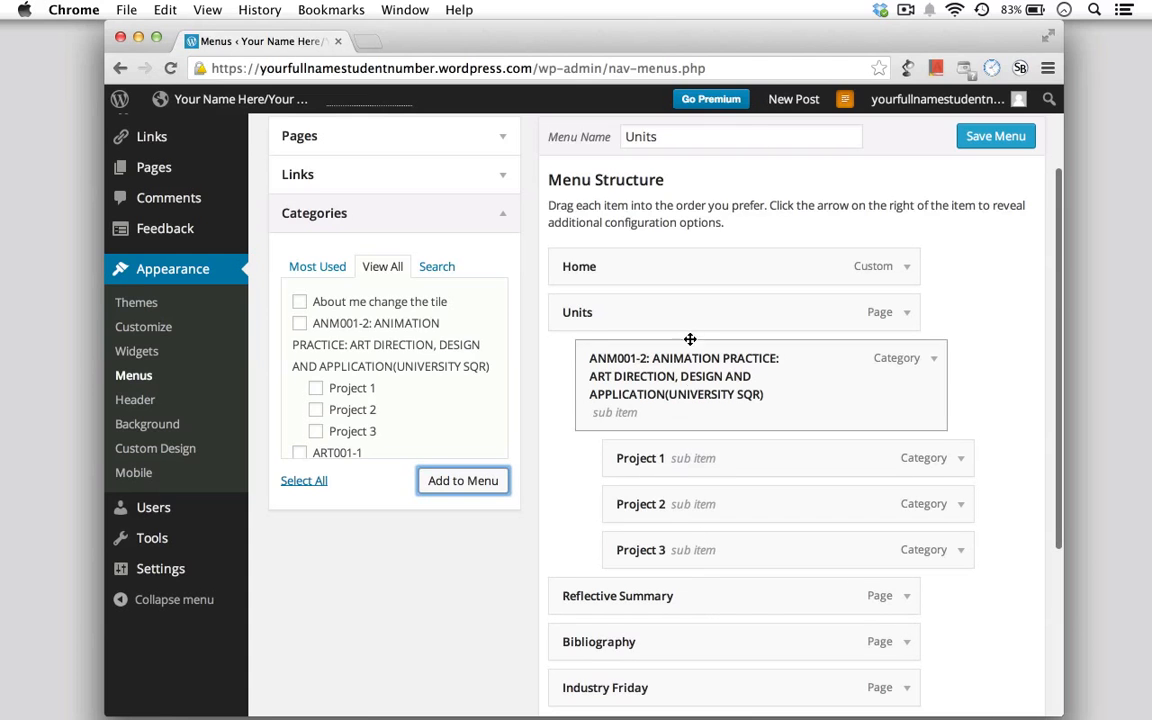
left_click(1000, 138)
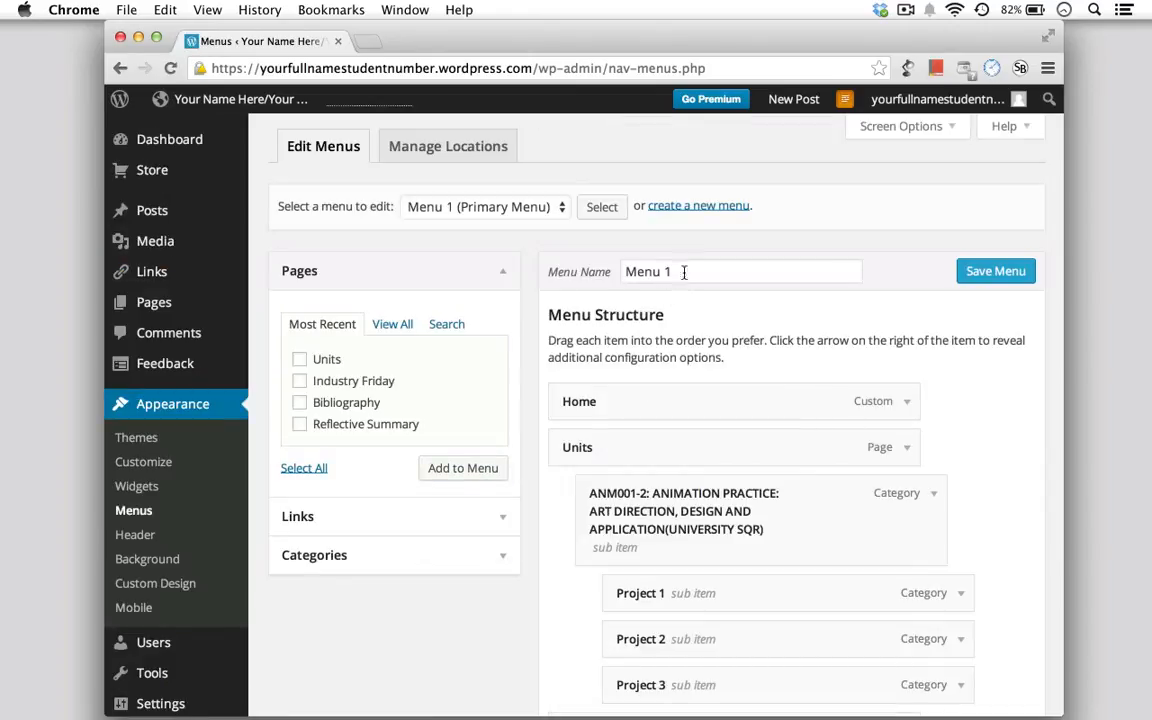
- Assign Menu 1 to the theme's Primary Menu location and save the changes
left_click(400, 160)
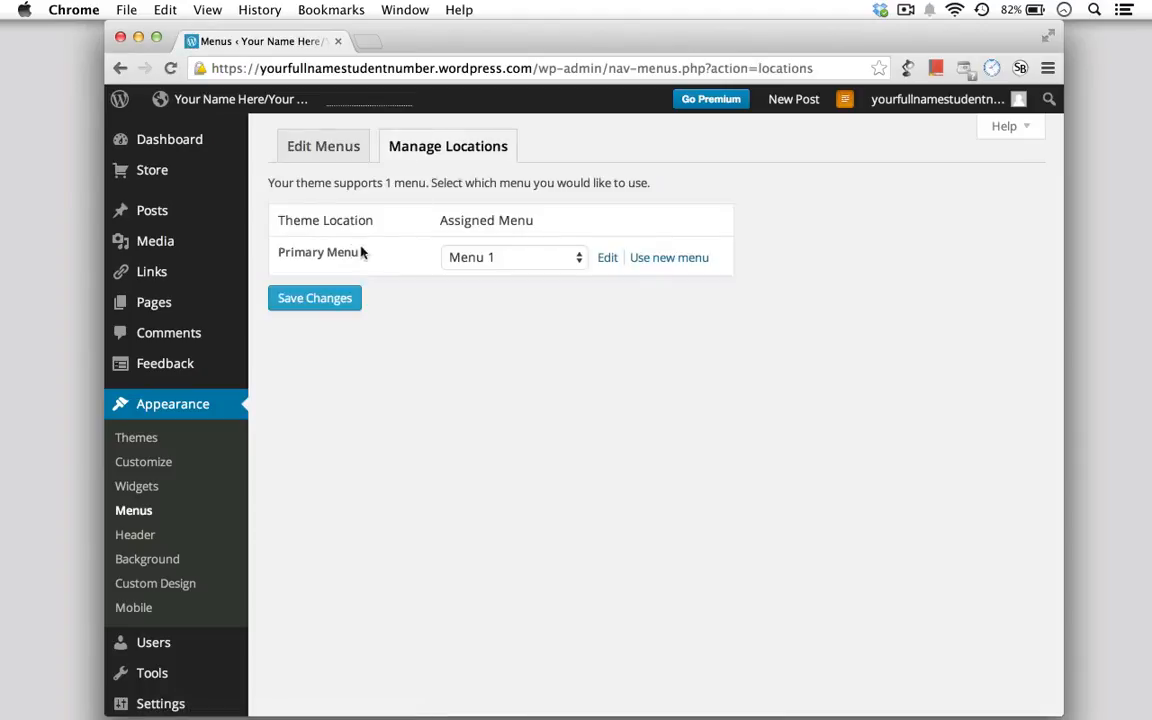
left_click(494, 259)
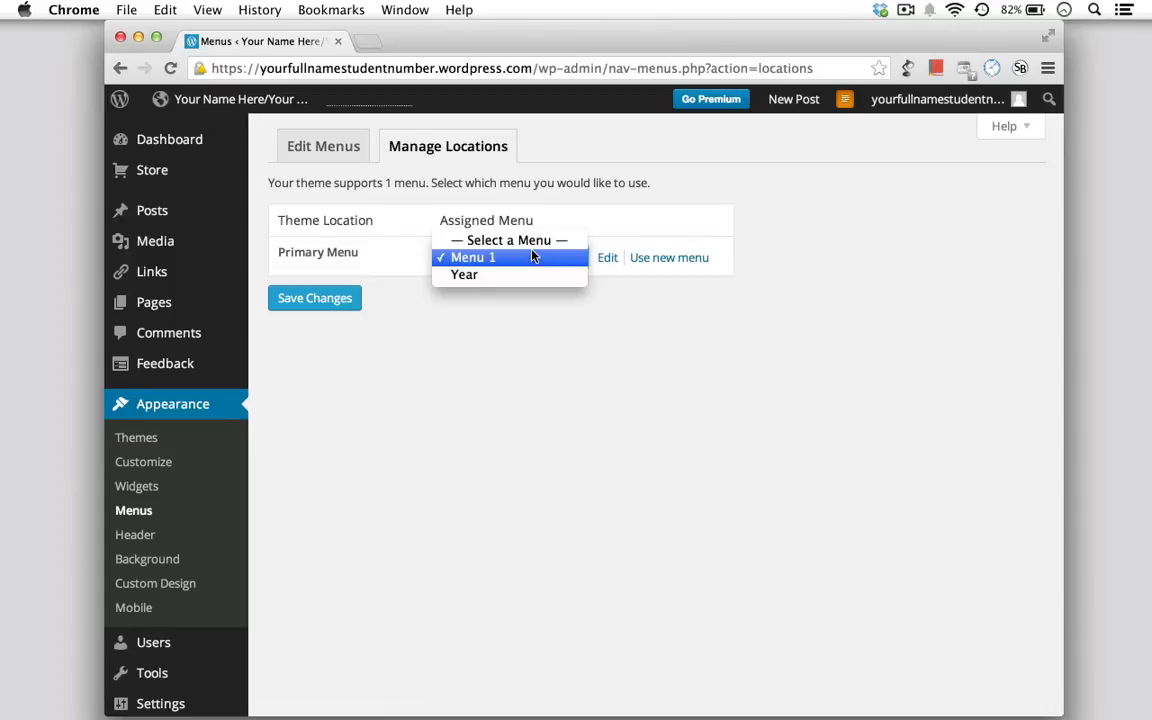
left_click(533, 257)
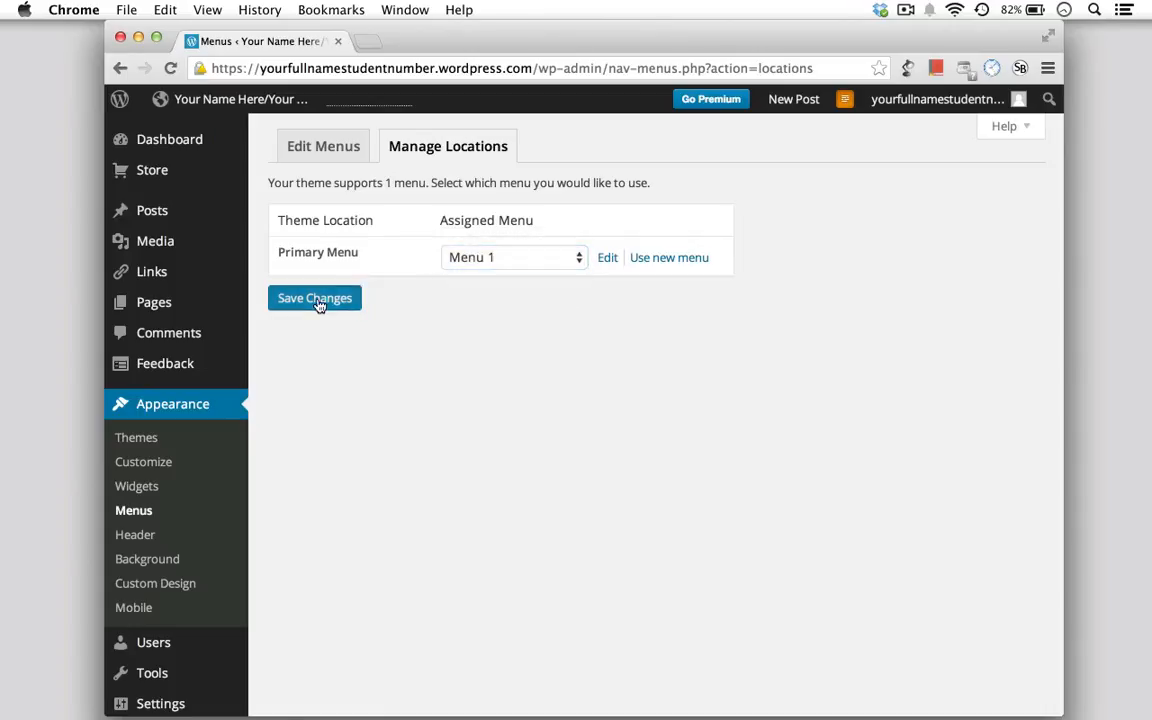
left_click(316, 302)
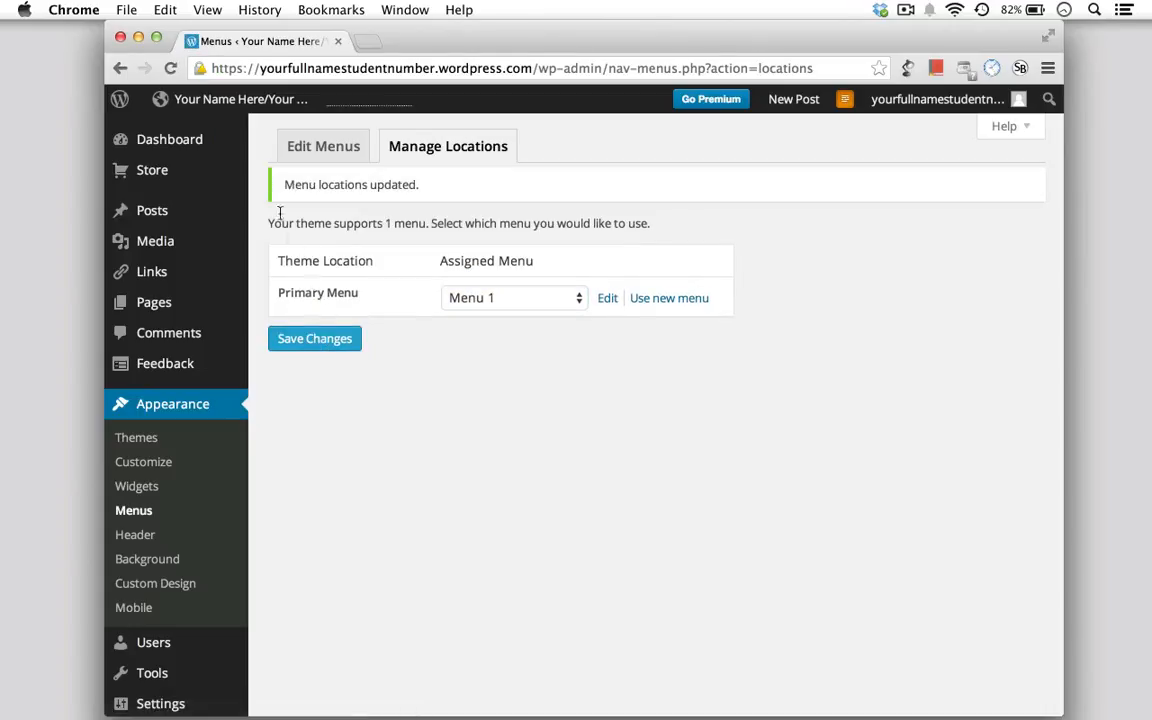
- View the live site and check the nested submenus under Units in the navigation menu
left_click(229, 102)
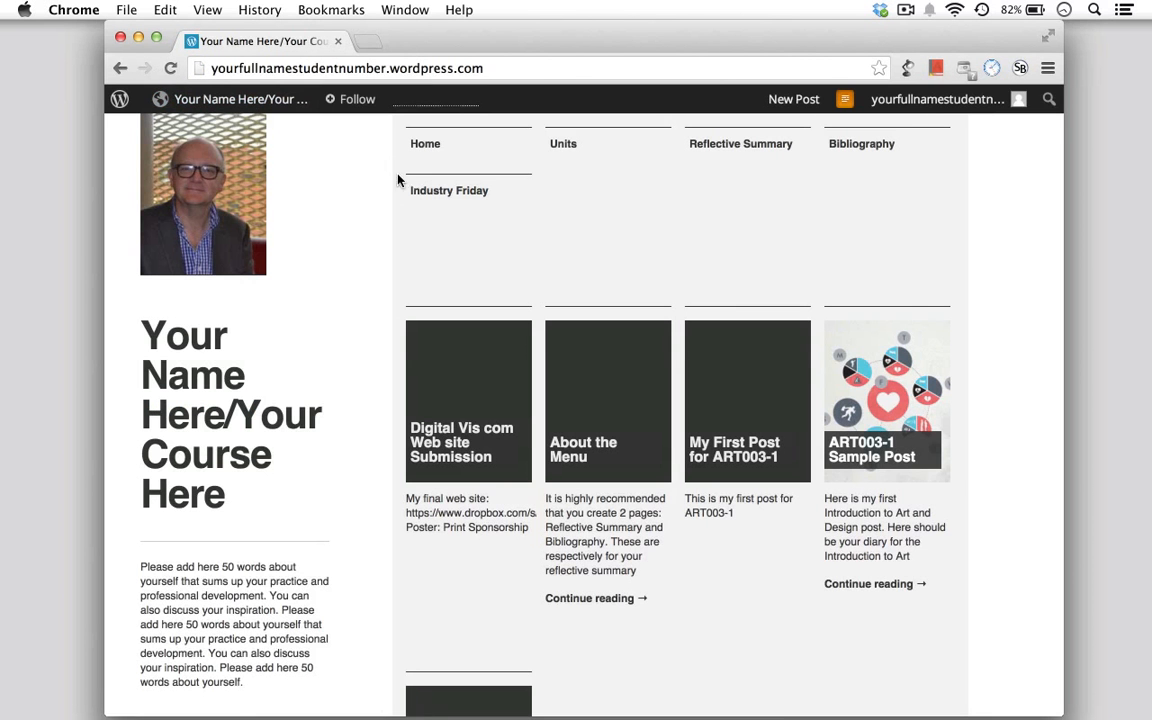
mouse_move(563, 145)
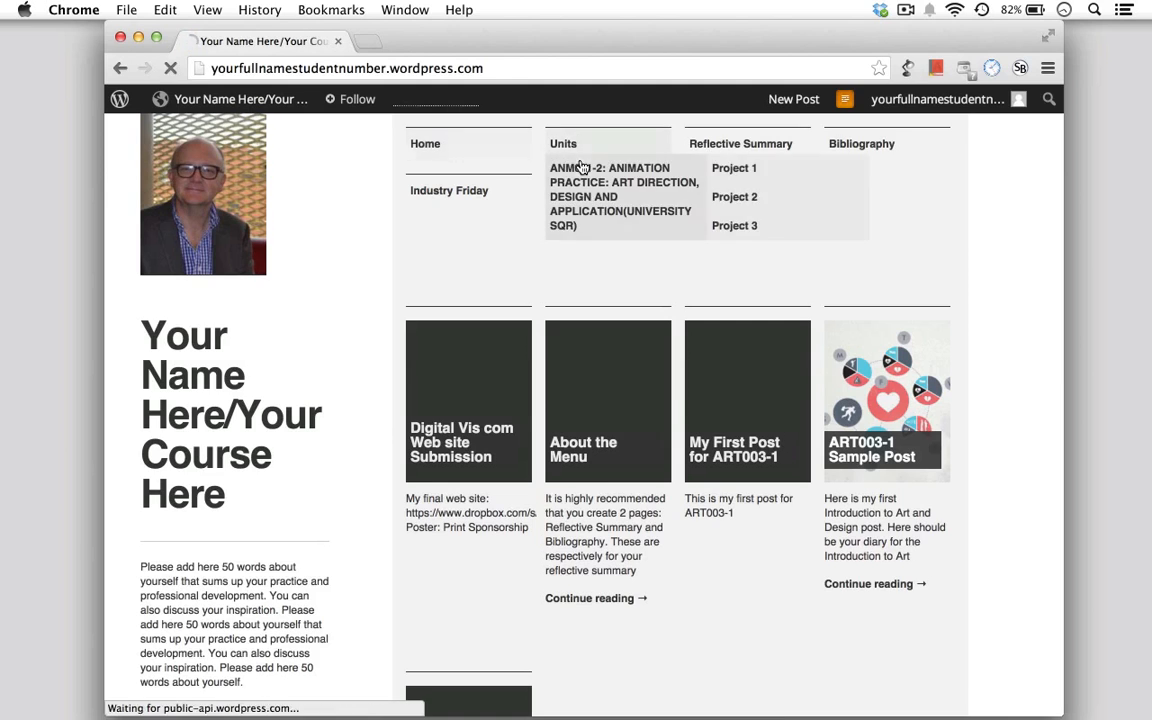
mouse_move(585, 177)
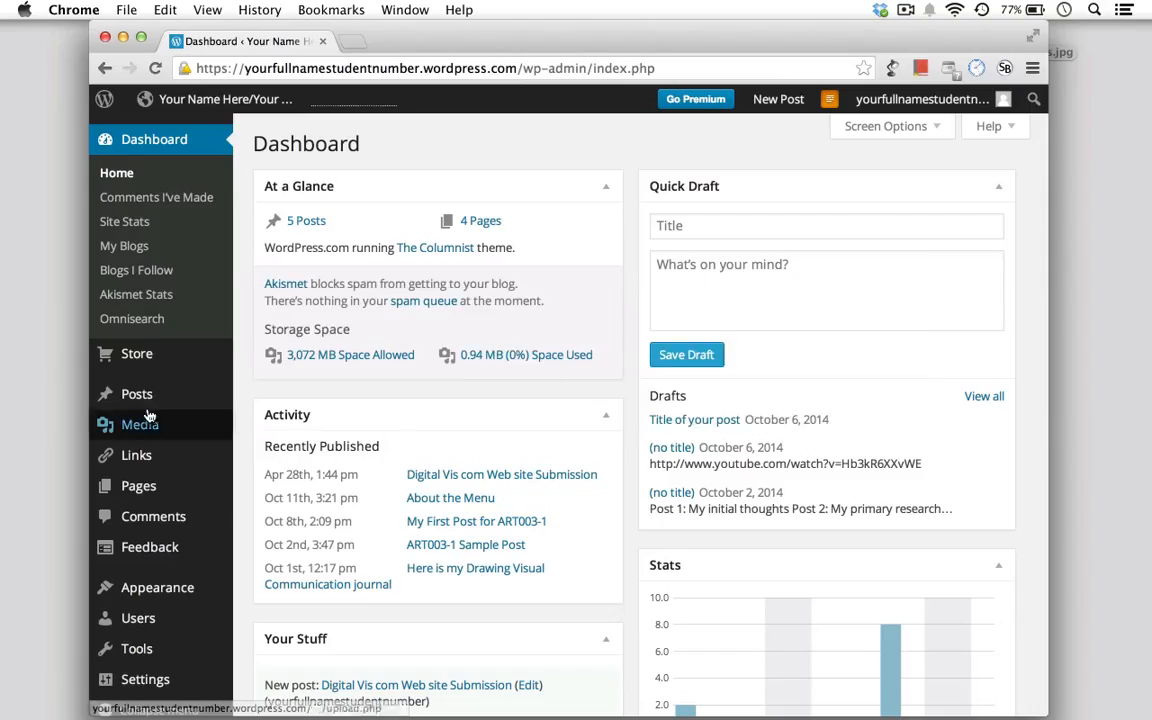
- Create a new post titled "Title of post" with the body text "content"
mouse_move(139, 414)
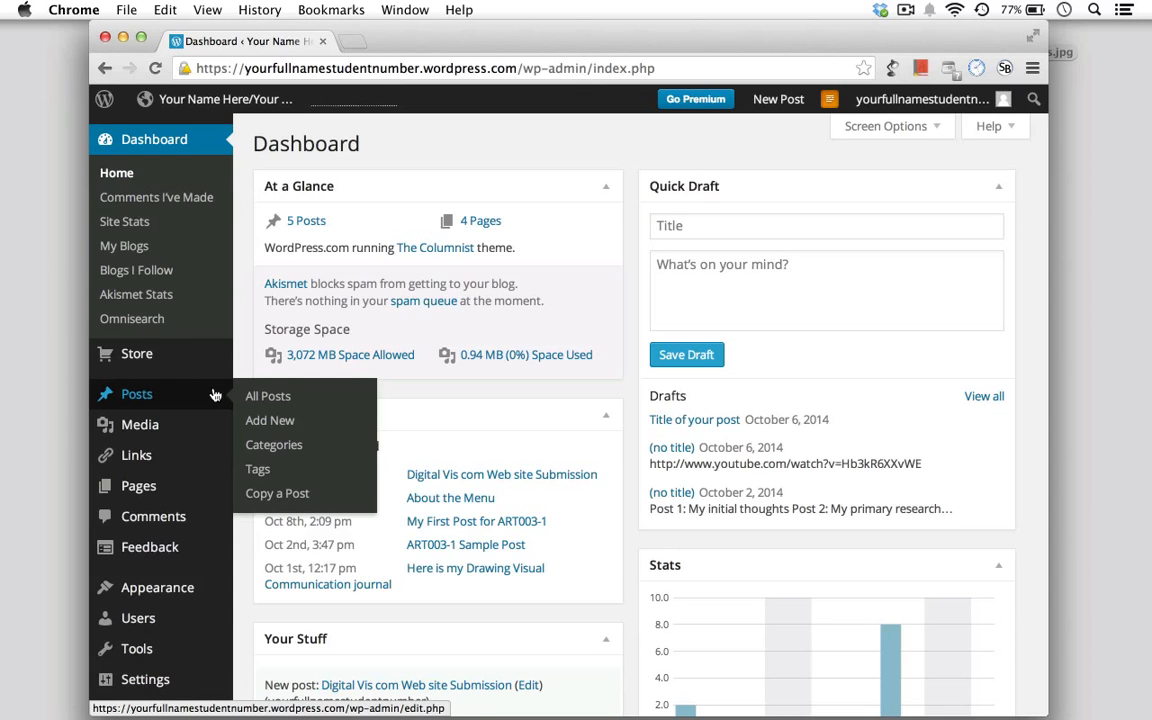
left_click(266, 424)
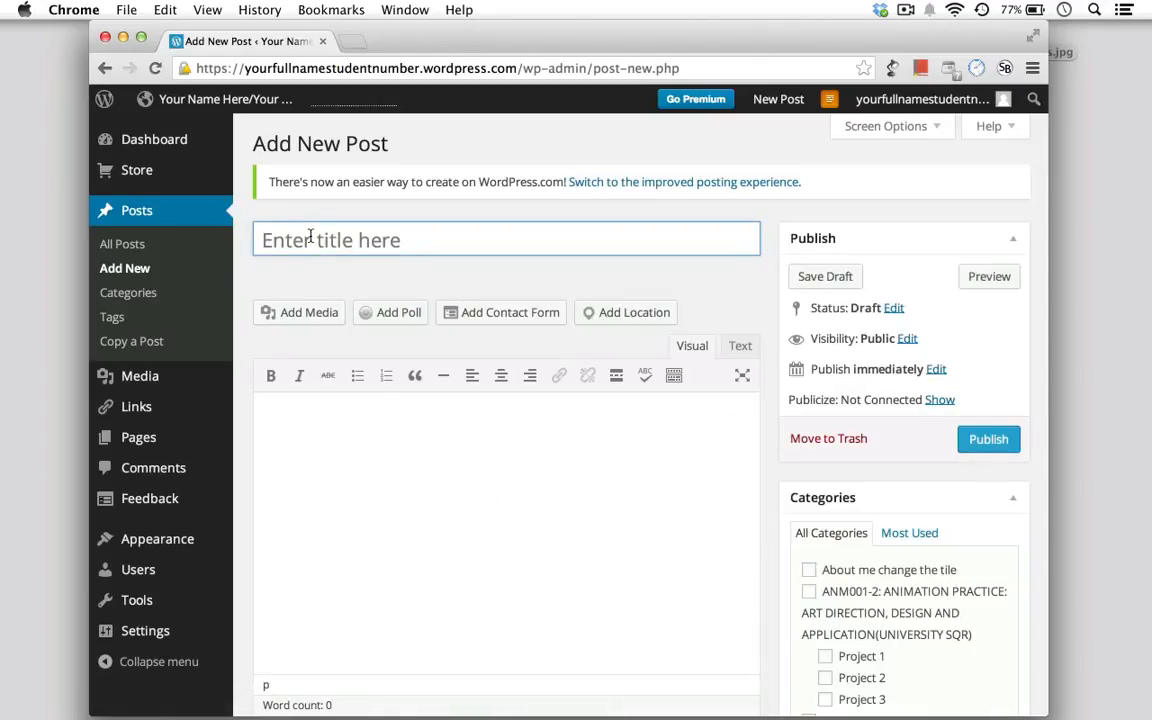
type("Title of post")
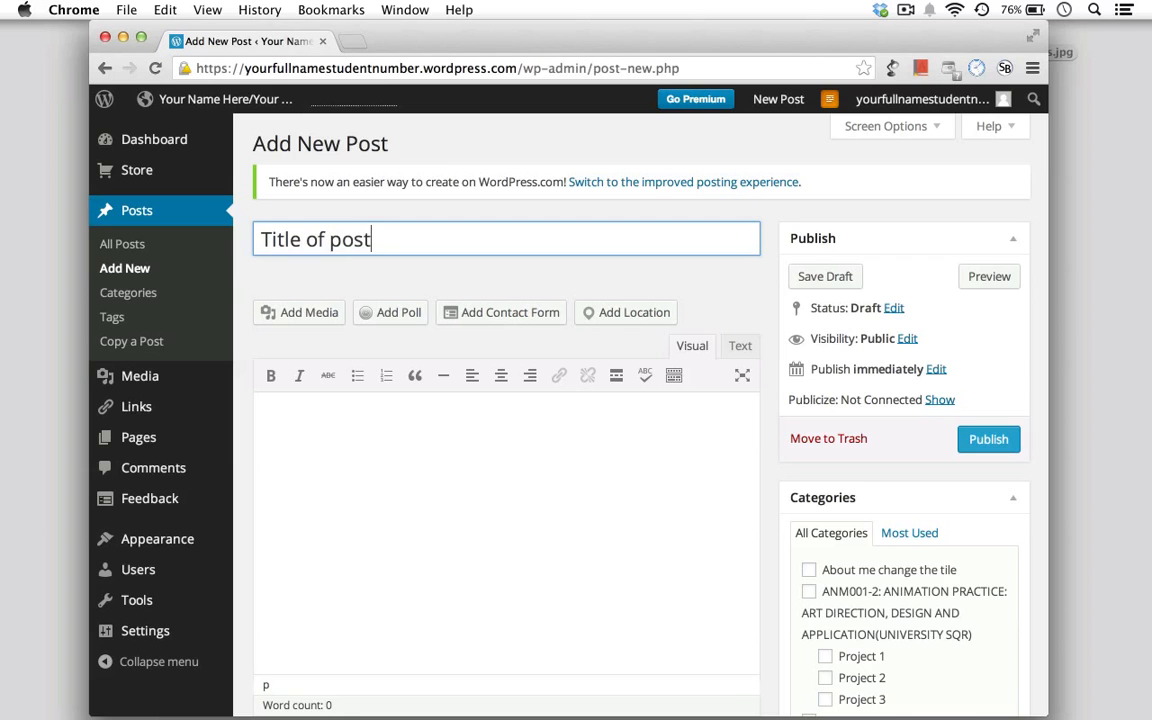
left_click(355, 472)
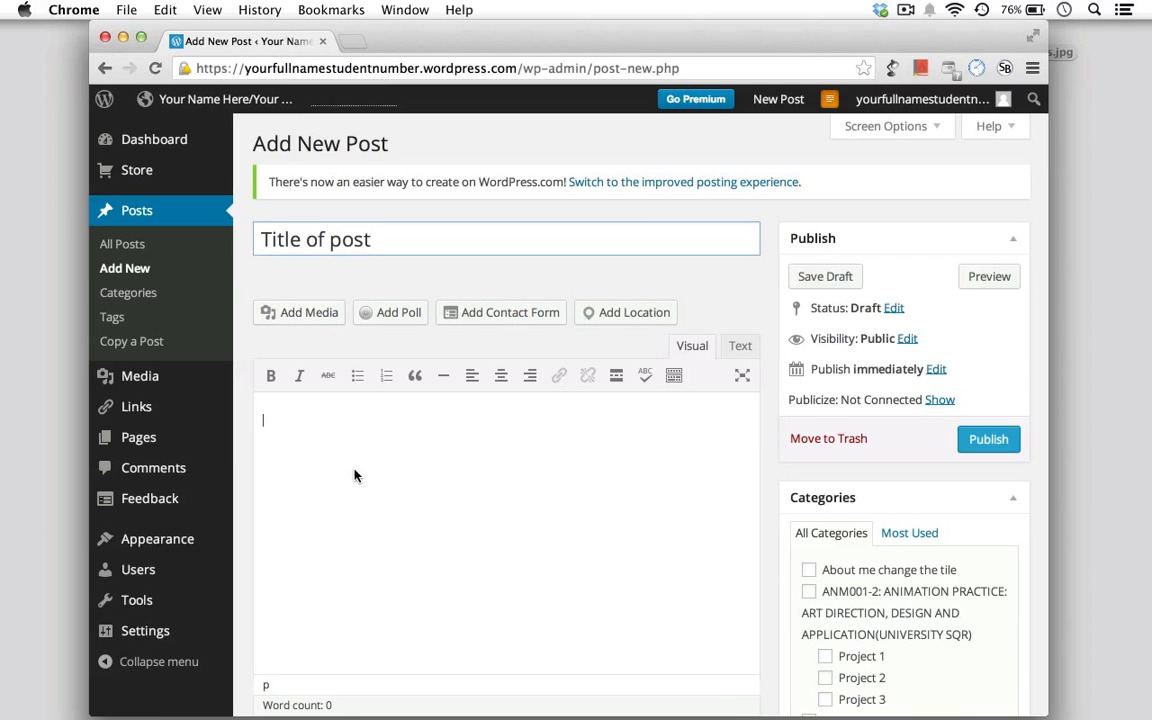
scroll(355, 472, "down", 2)
type("content")
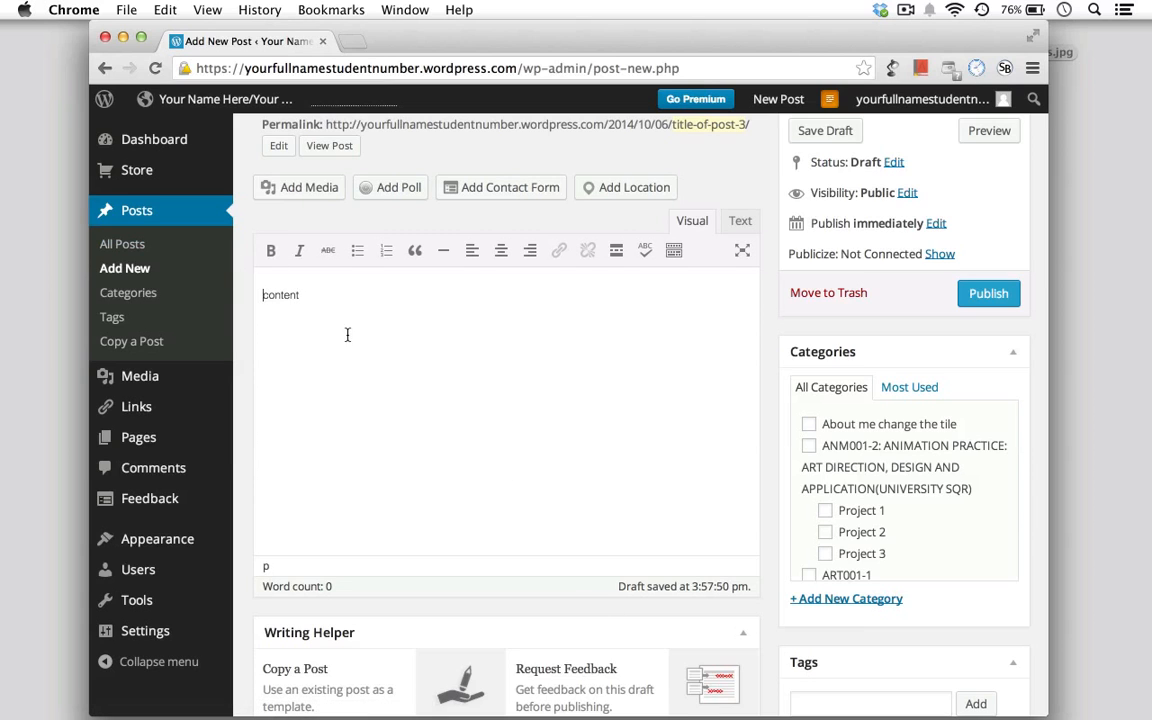
- Assign the post to the Project 1 category under ANM001-2
scroll(800, 420, "down", 1)
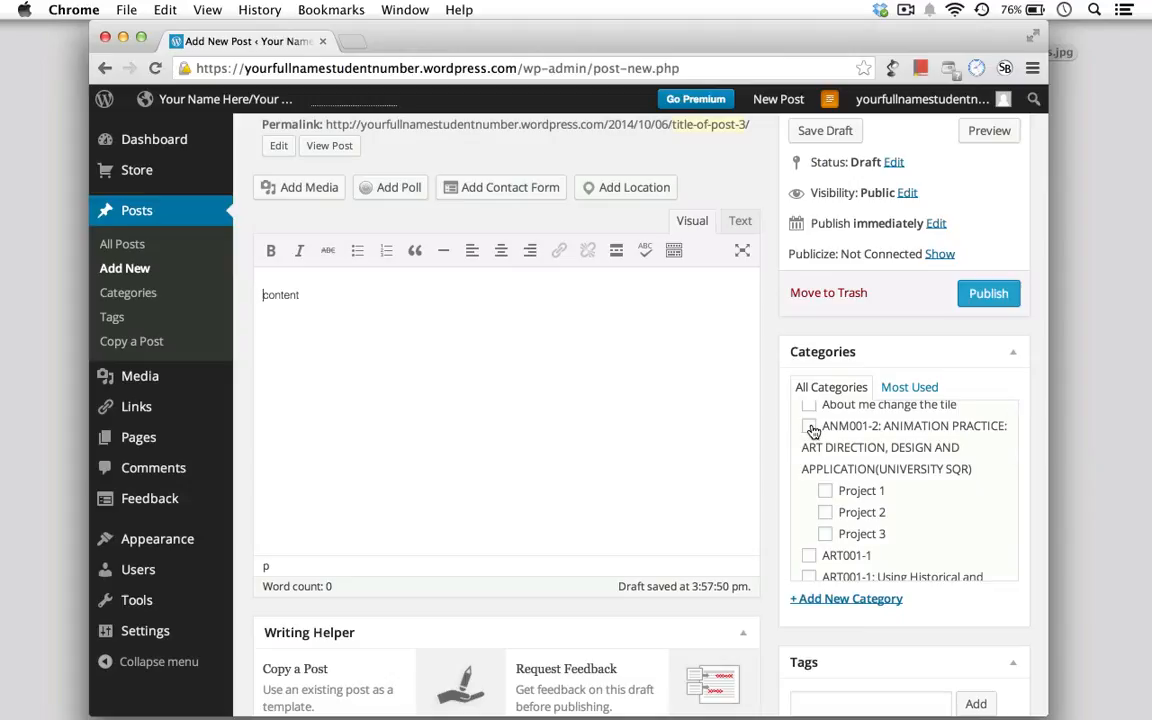
left_click(810, 427)
scroll(828, 500, "down", 2)
scroll(635, 582, "down", 5)
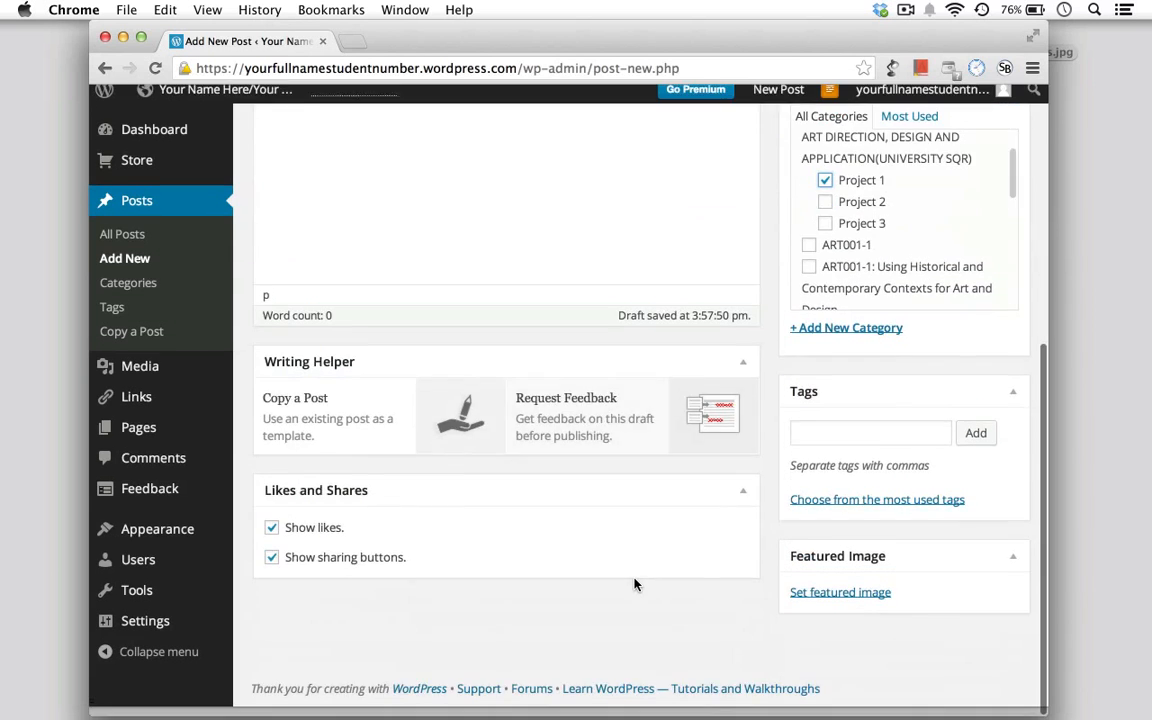
- Upload imgres.jpg from the Desktop and insert it into the post on its own line above the text "content"
scroll(635, 584, "up", 6)
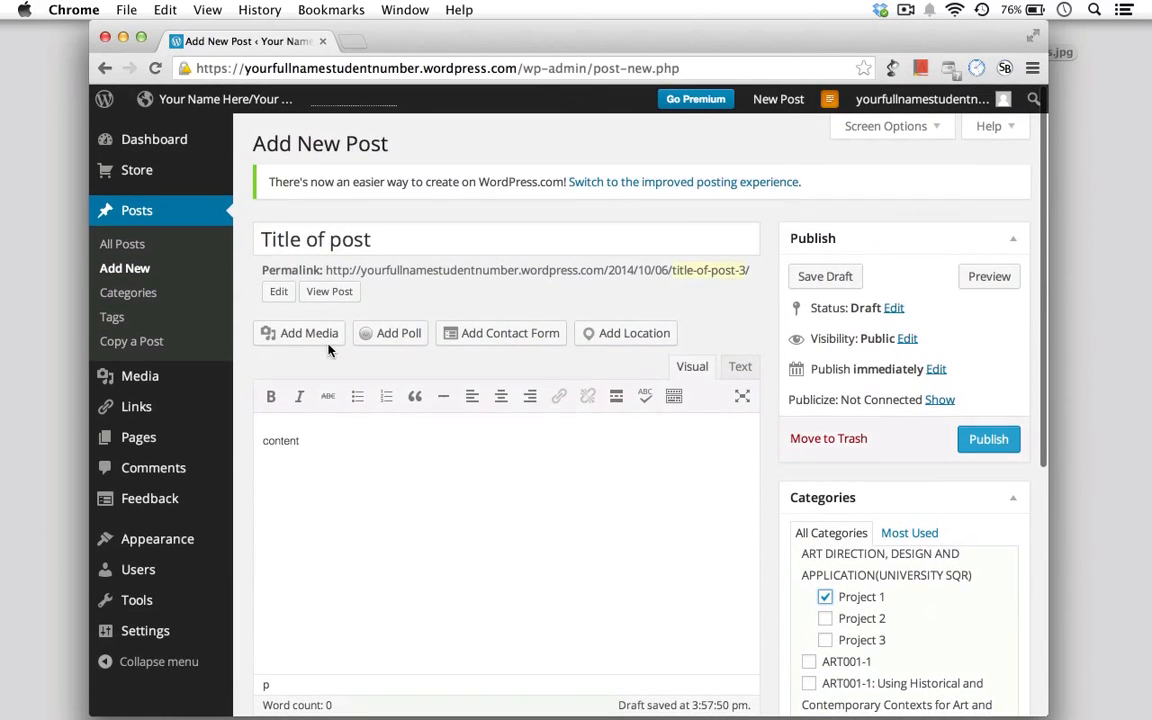
left_click(321, 336)
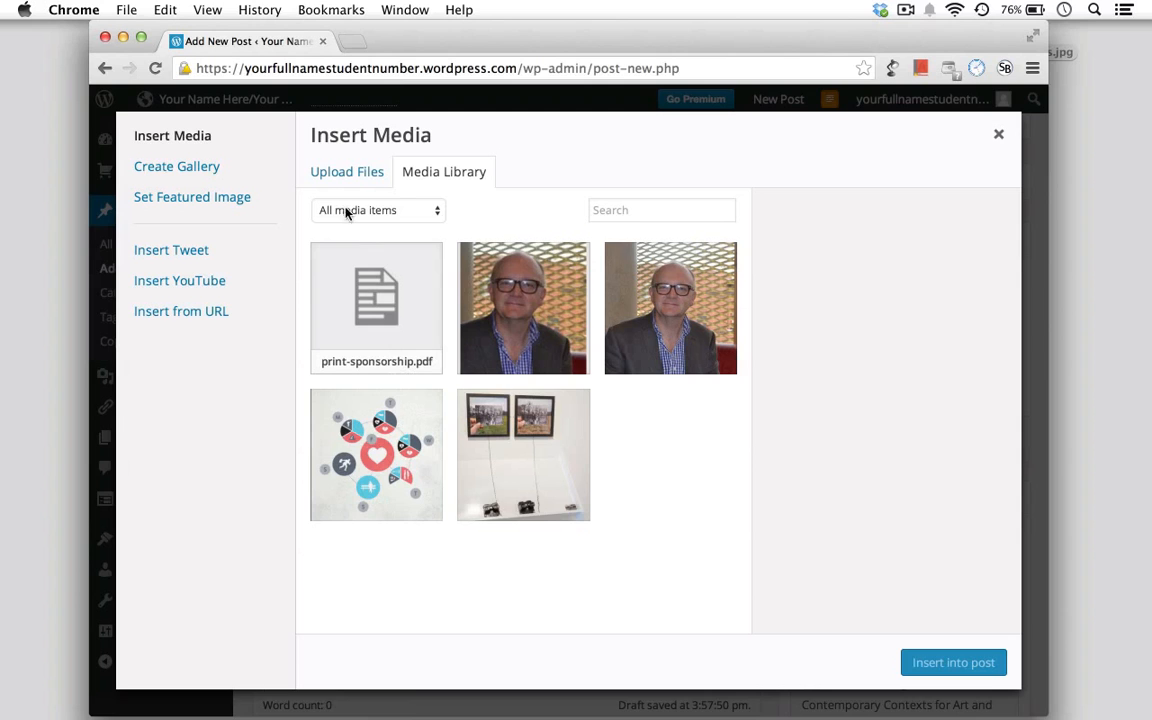
left_click(330, 171)
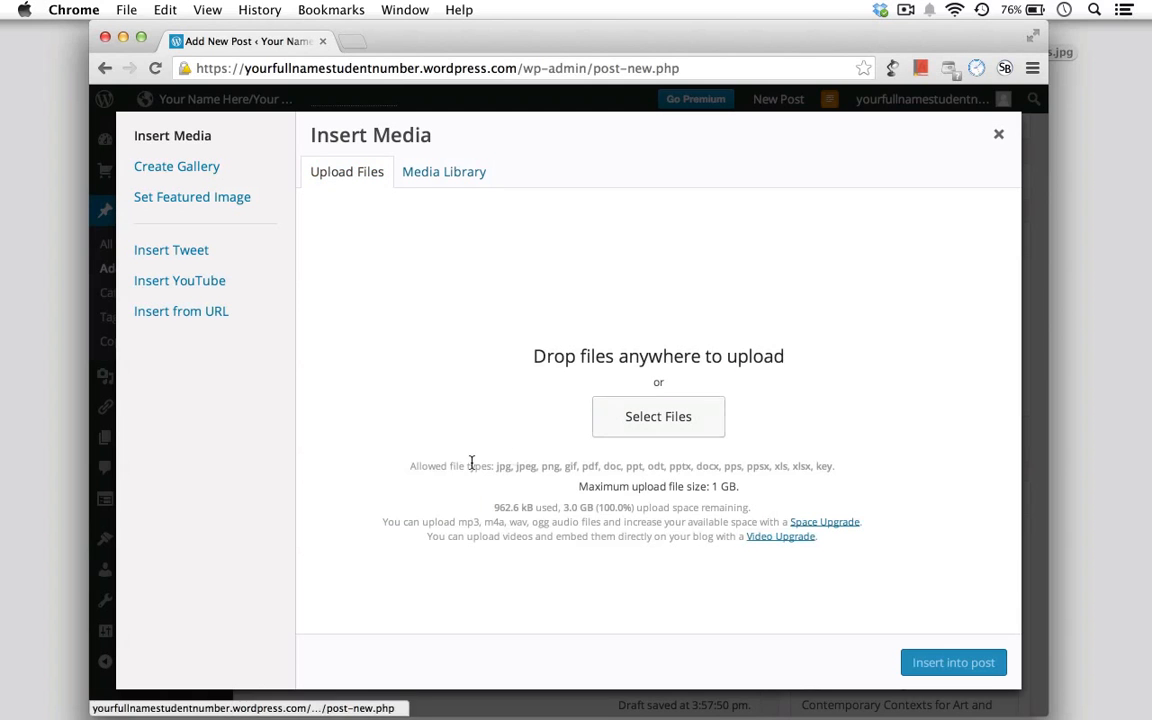
left_click_drag(468, 465, 638, 472)
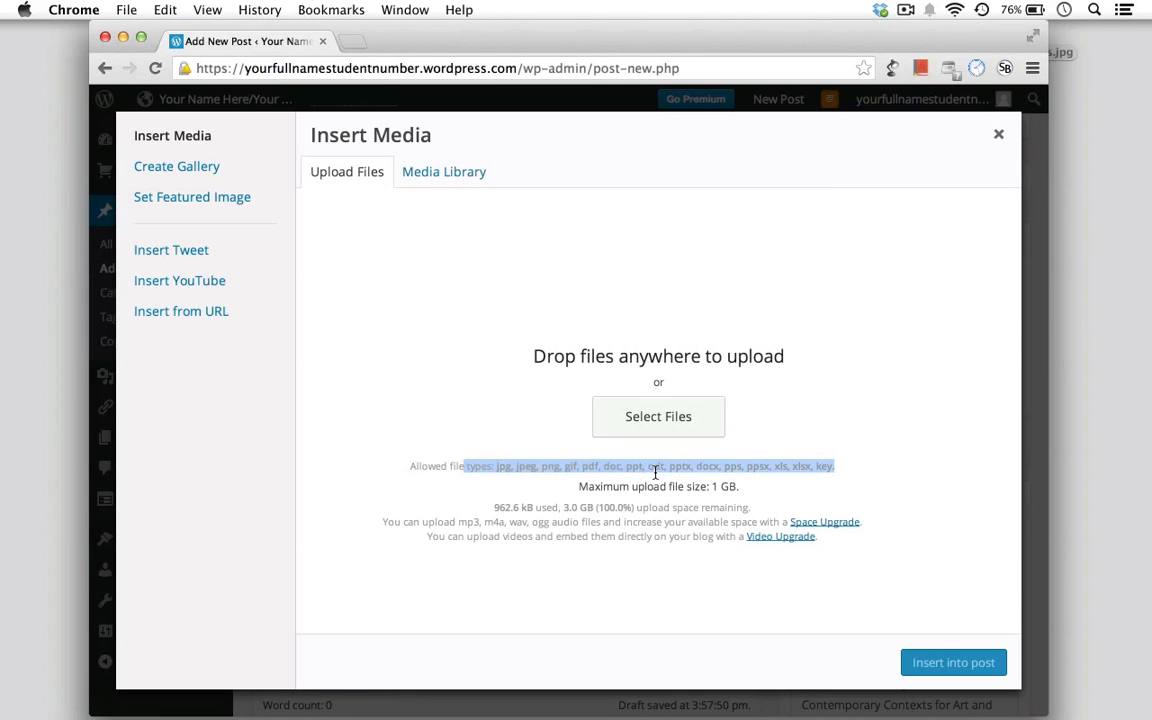
double_click(655, 466)
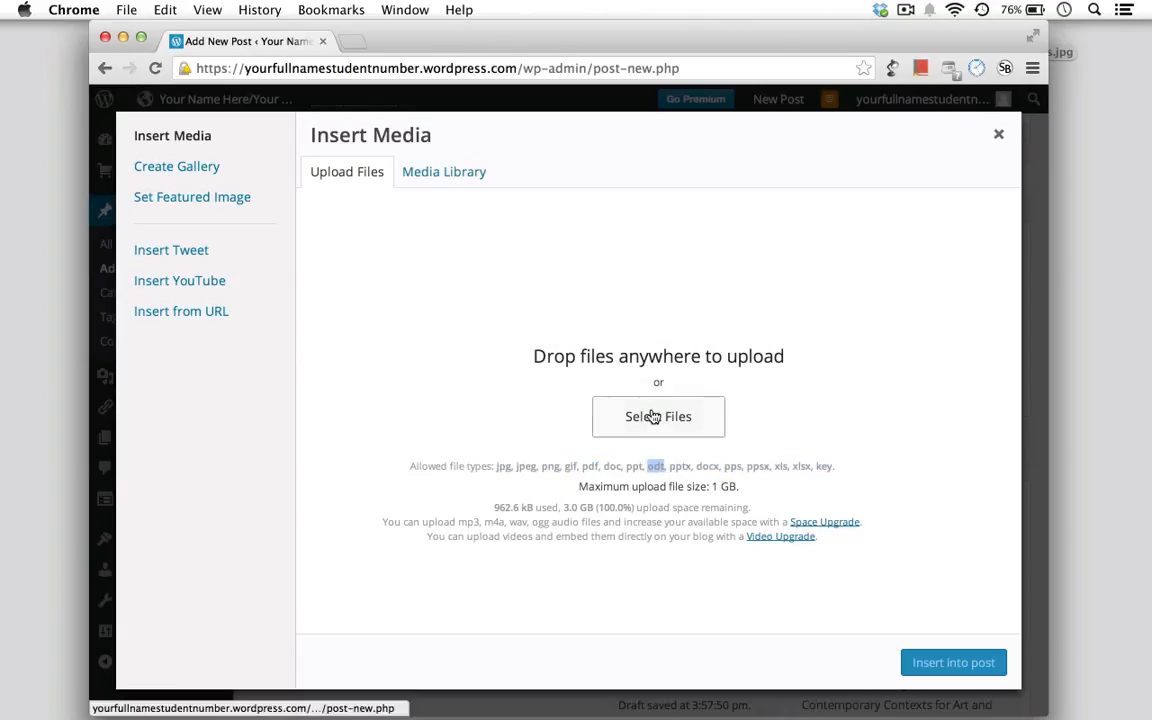
left_click(525, 451)
left_click(640, 416)
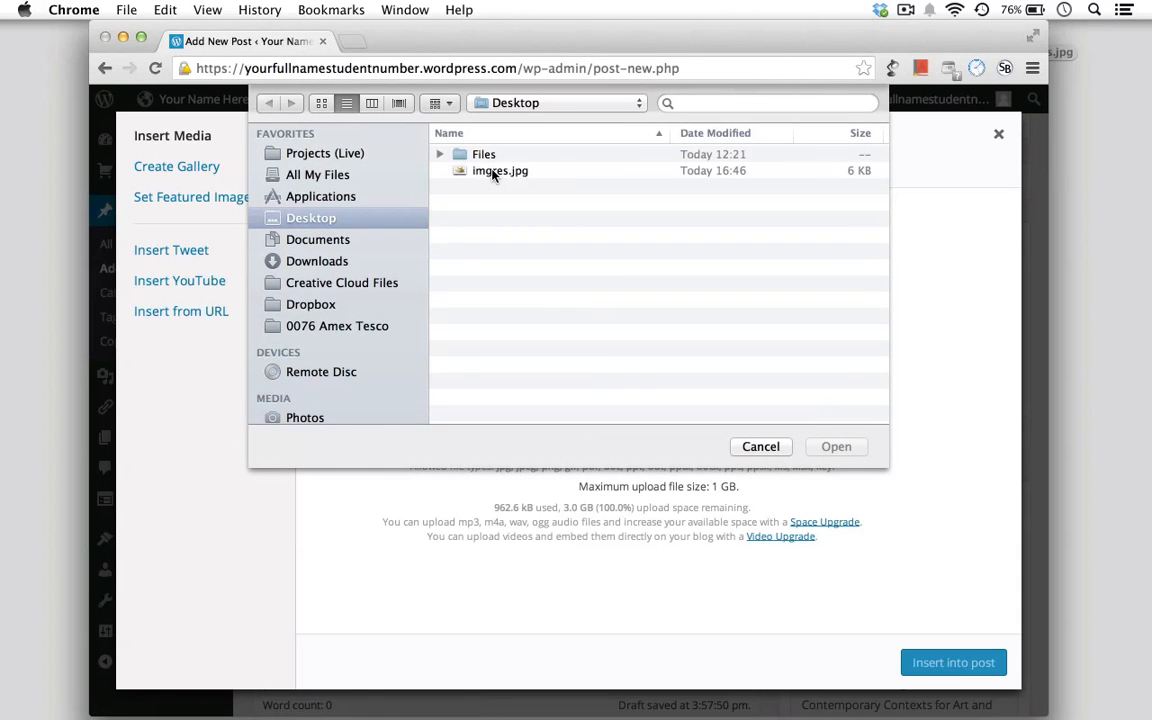
left_click(493, 175)
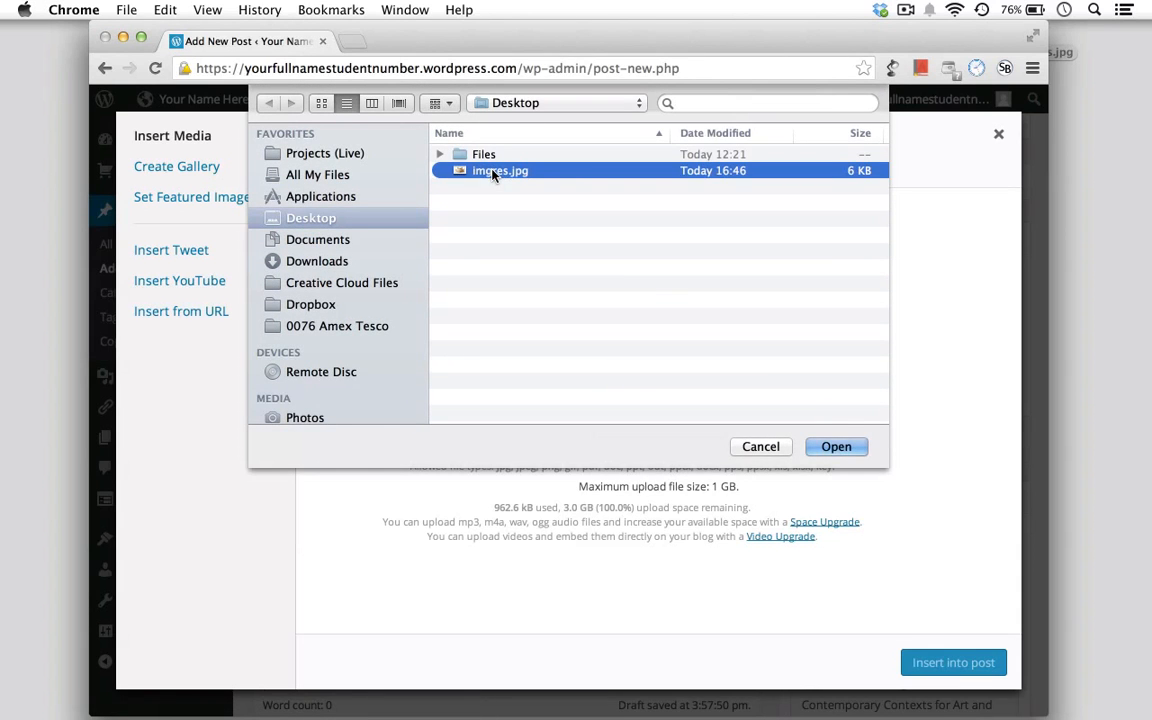
left_click(836, 447)
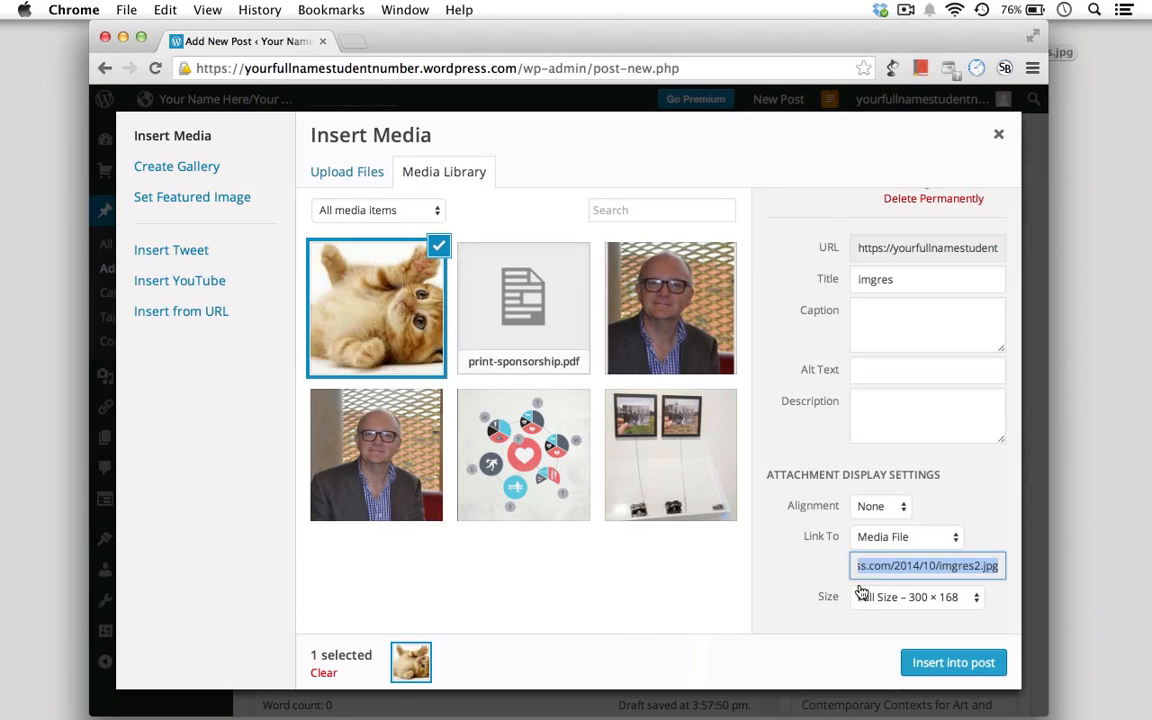
left_click(950, 663)
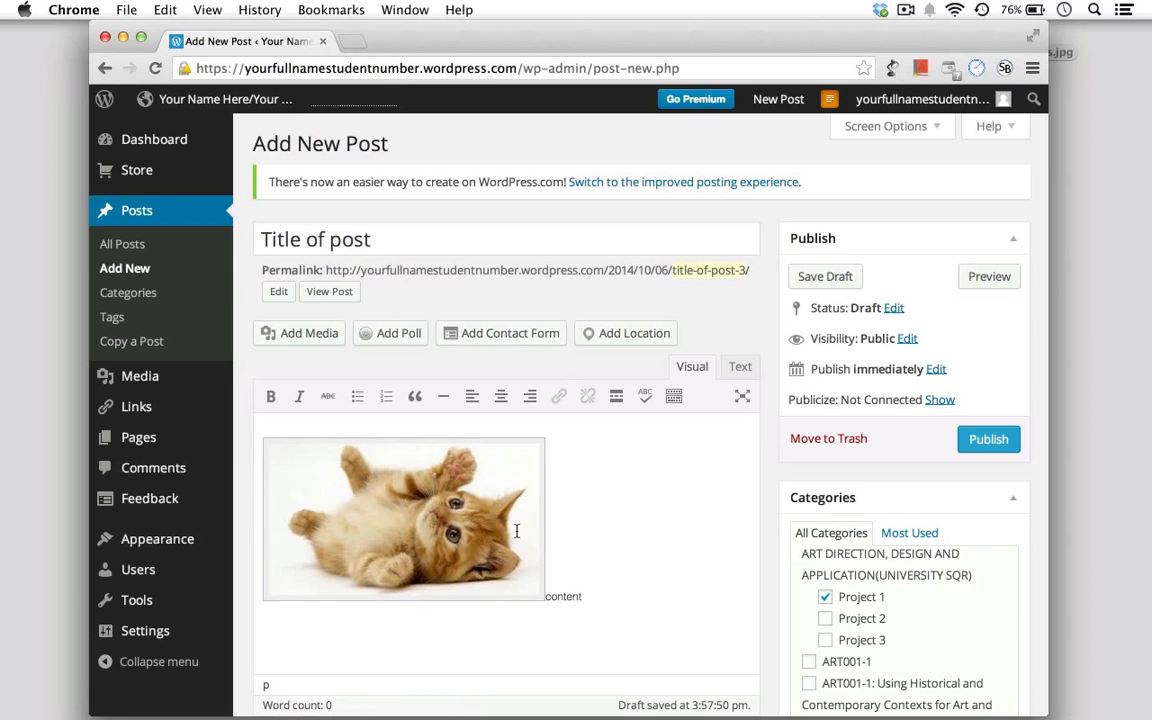
key("Return")
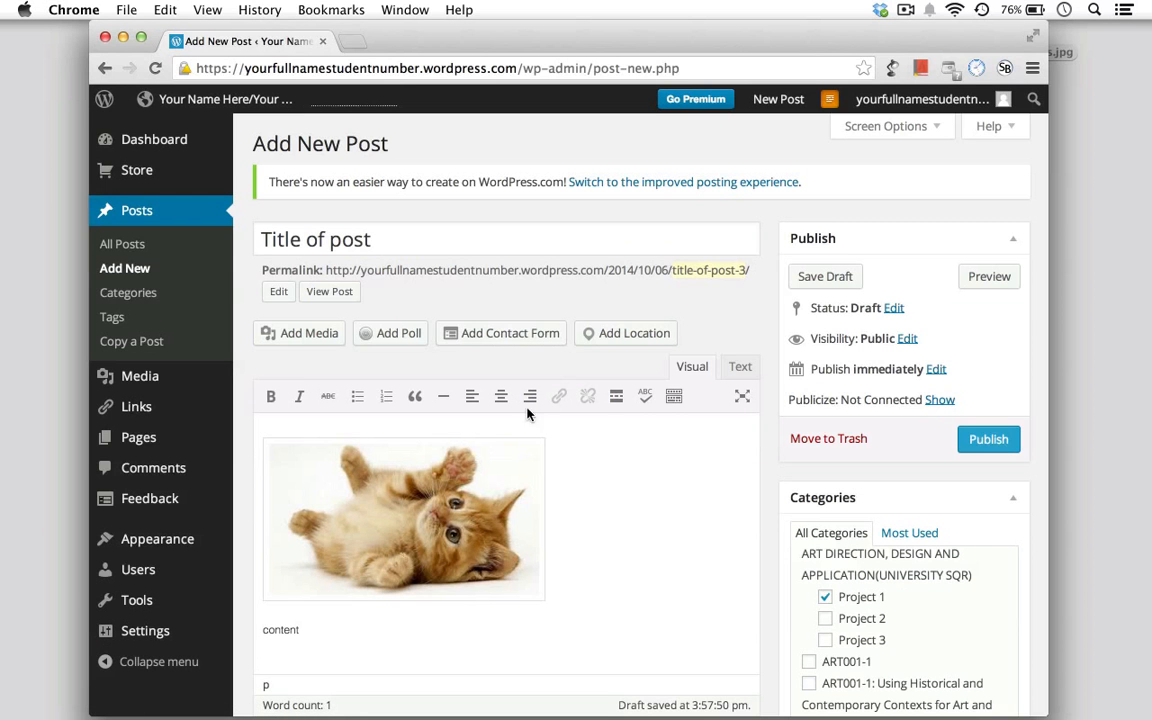
- Search YouTube for "funny cat" and insert the Funny Cats Compilation Part 1 video into the post below the image
left_click(312, 336)
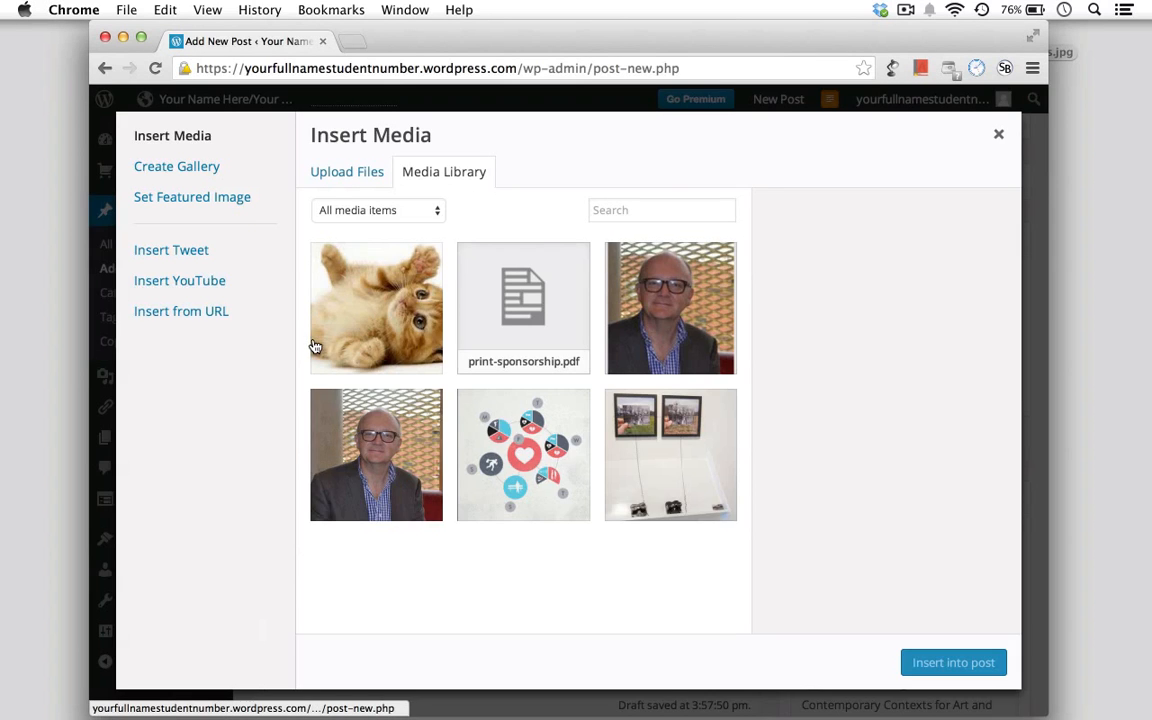
left_click(204, 284)
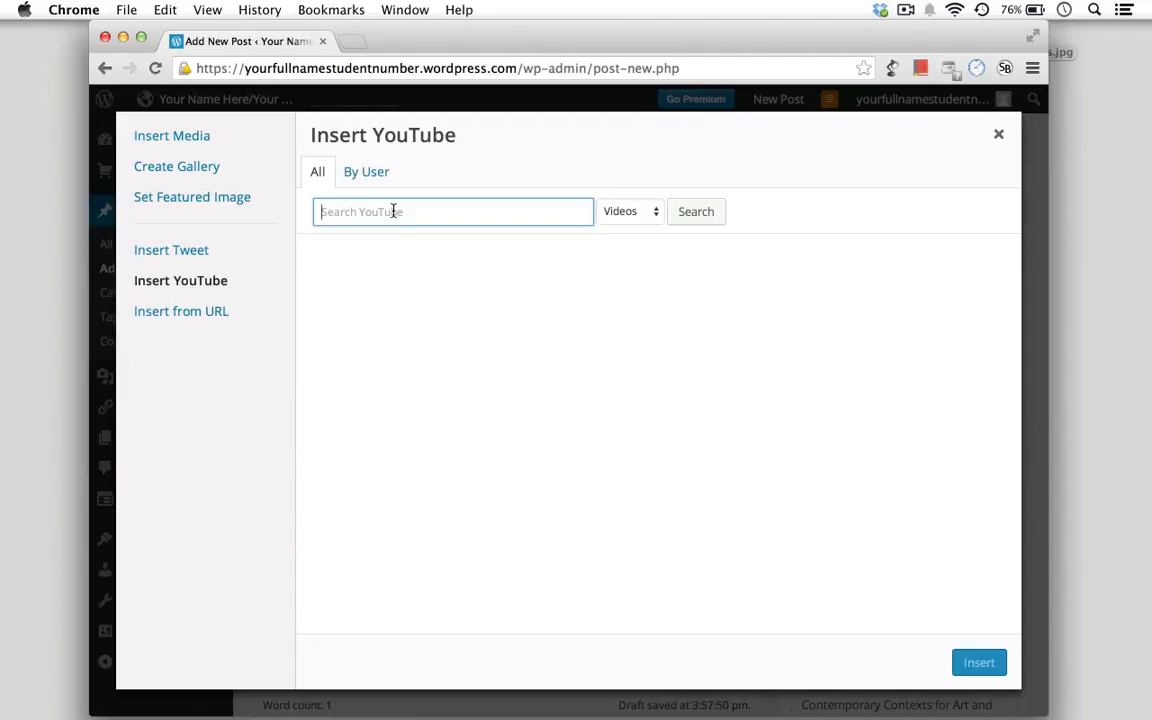
type("u")
key("BackSpace")
type("funny cat")
key("Return")
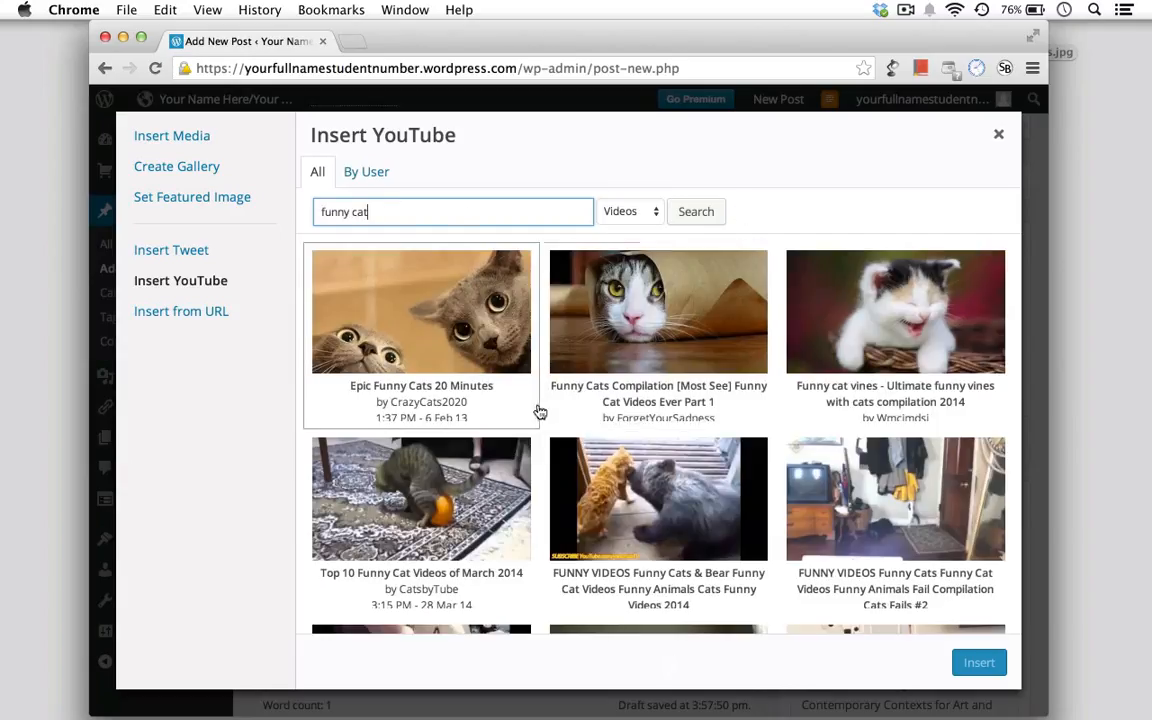
left_click(552, 408)
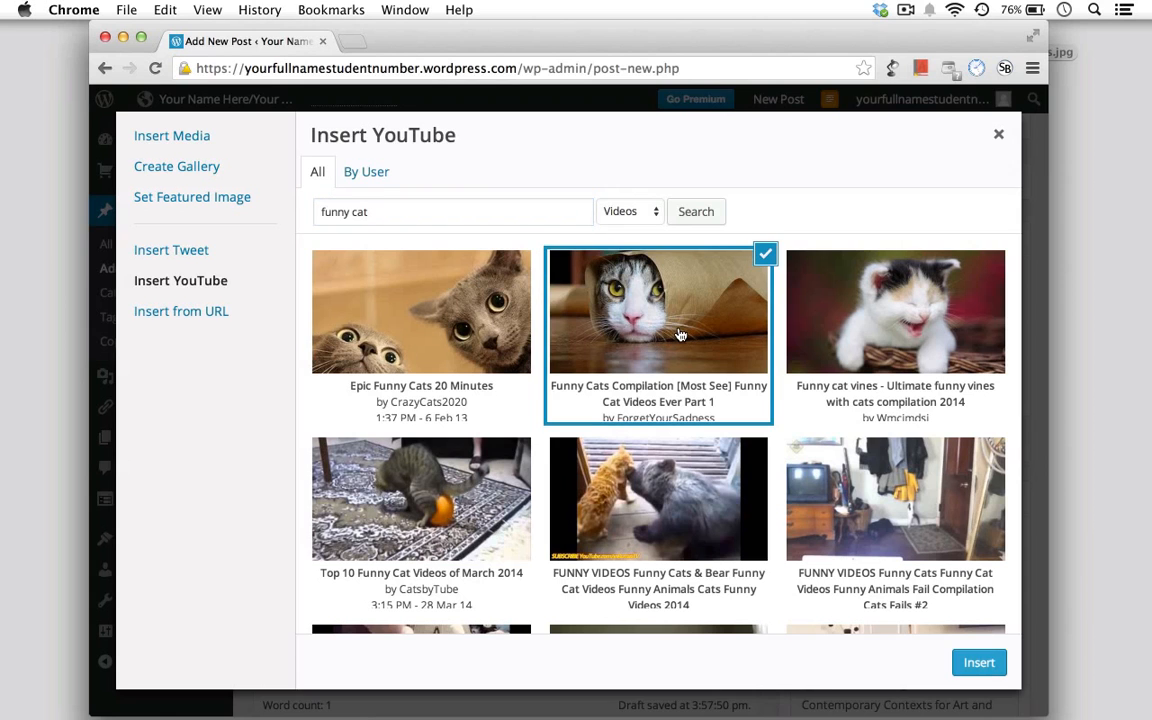
left_click(985, 662)
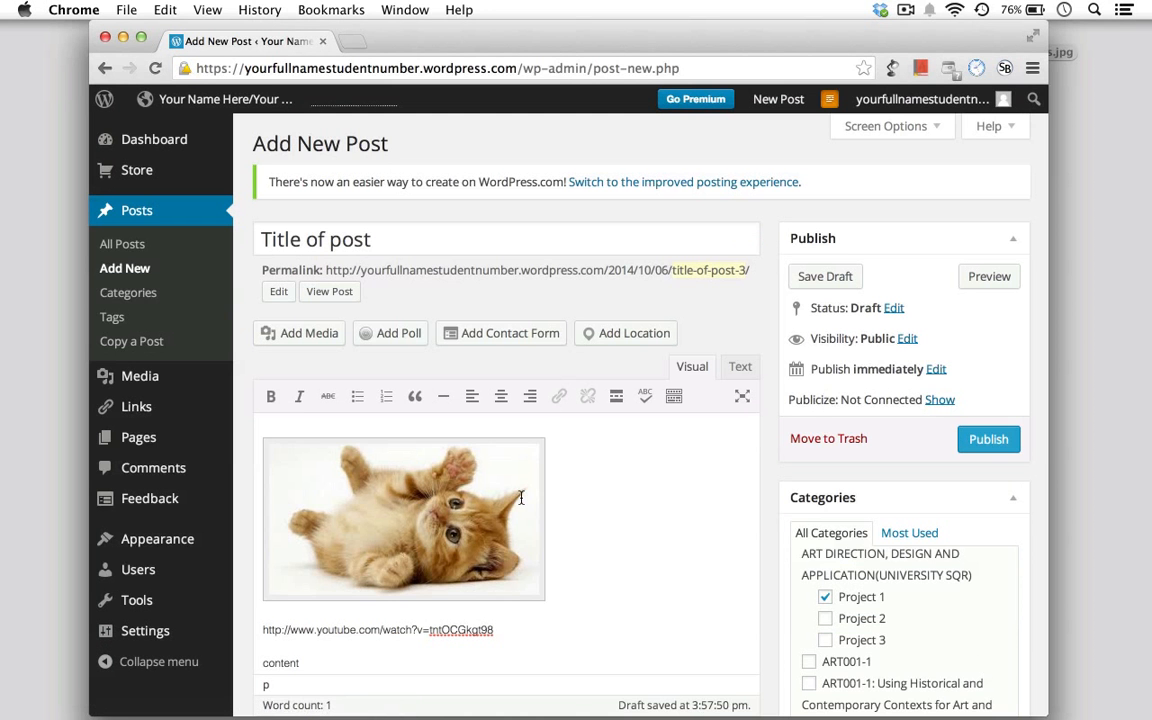
- Examine the inserted YouTube link in the post body and the Featured Image section of the post settings
scroll(564, 600, "down", 3)
scroll(564, 600, "down", 1)
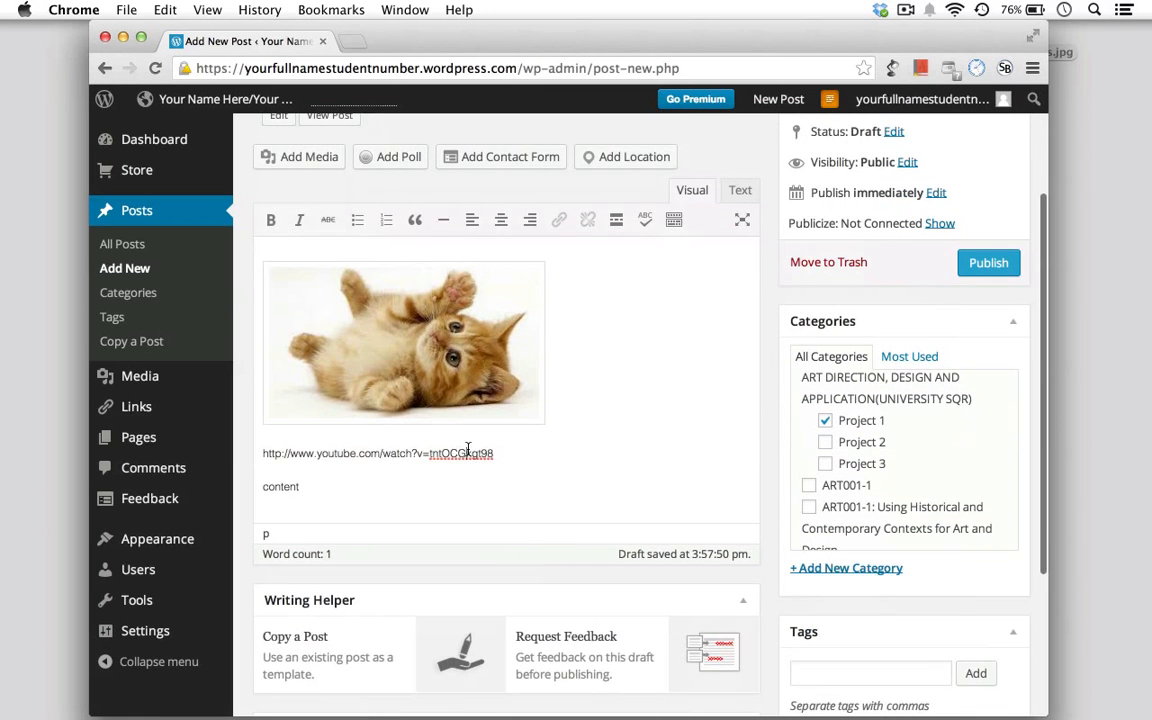
triple_click(468, 452)
left_click(572, 450)
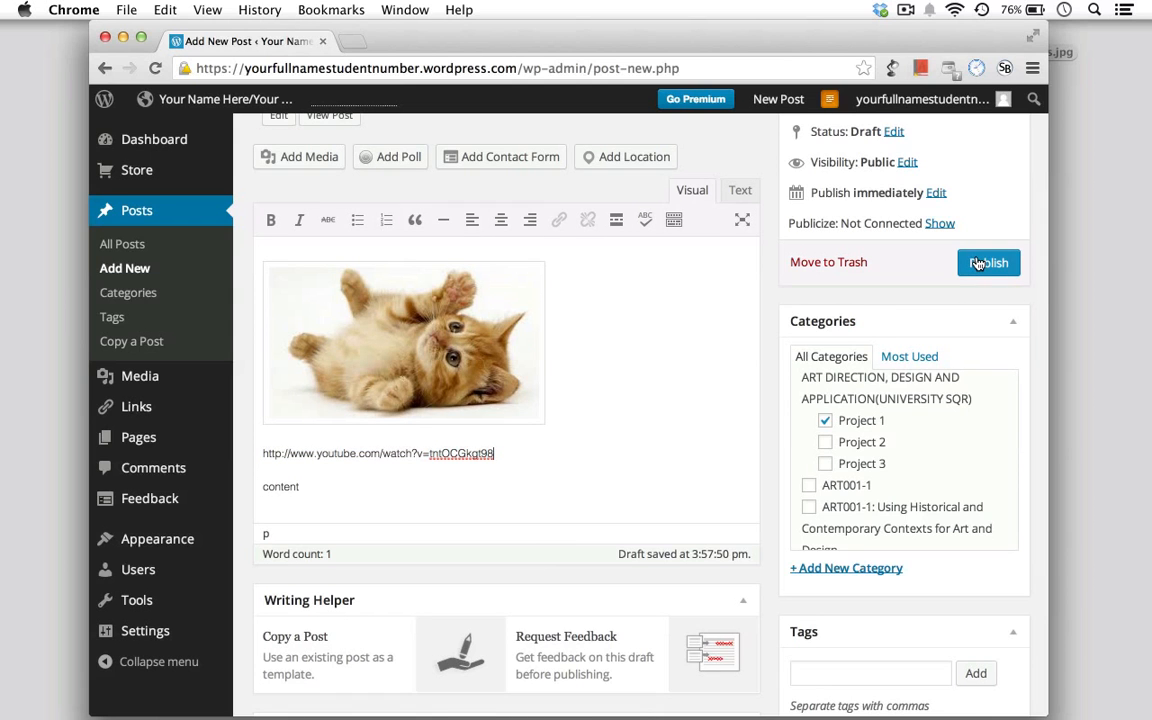
scroll(661, 417, "down", 5)
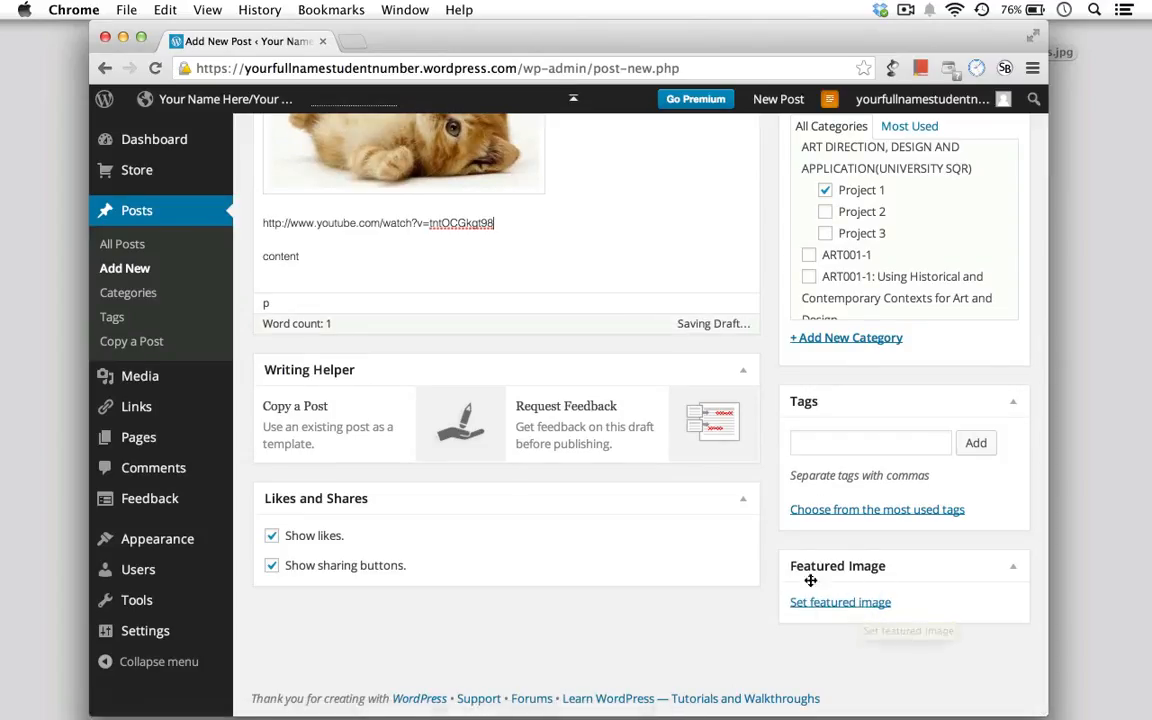
- Set the kitten picture imgres2.jpg from the media library as the post's featured image
left_click(846, 604)
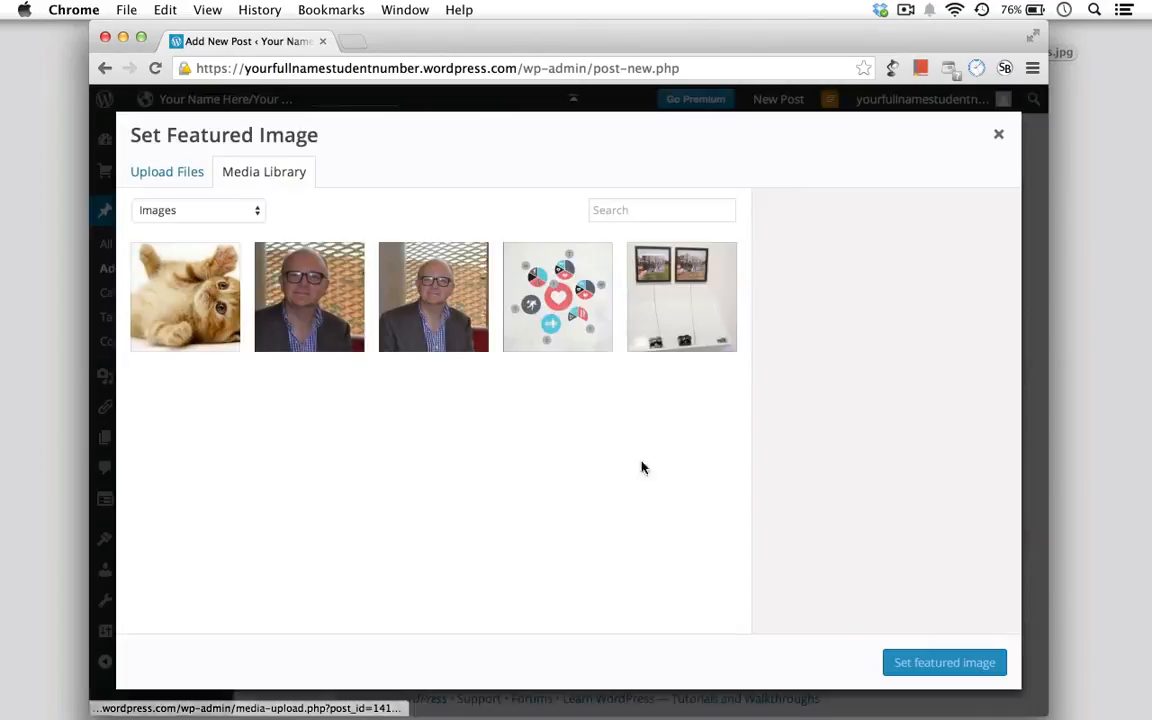
left_click(173, 307)
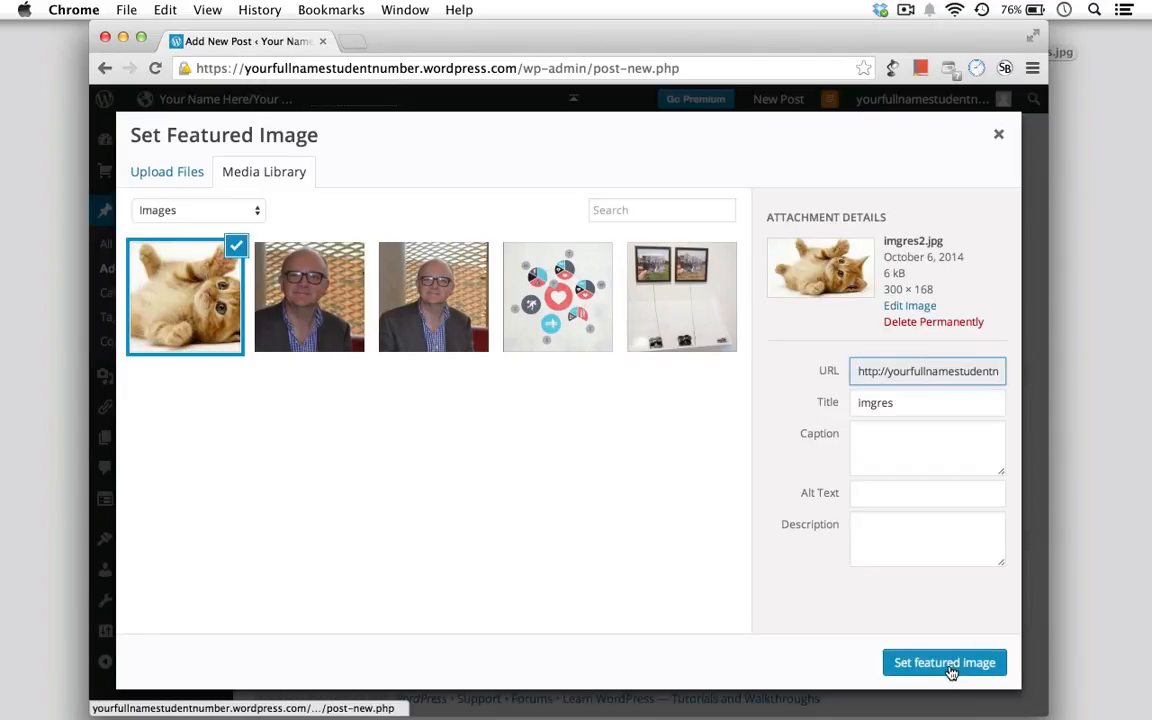
left_click(947, 664)
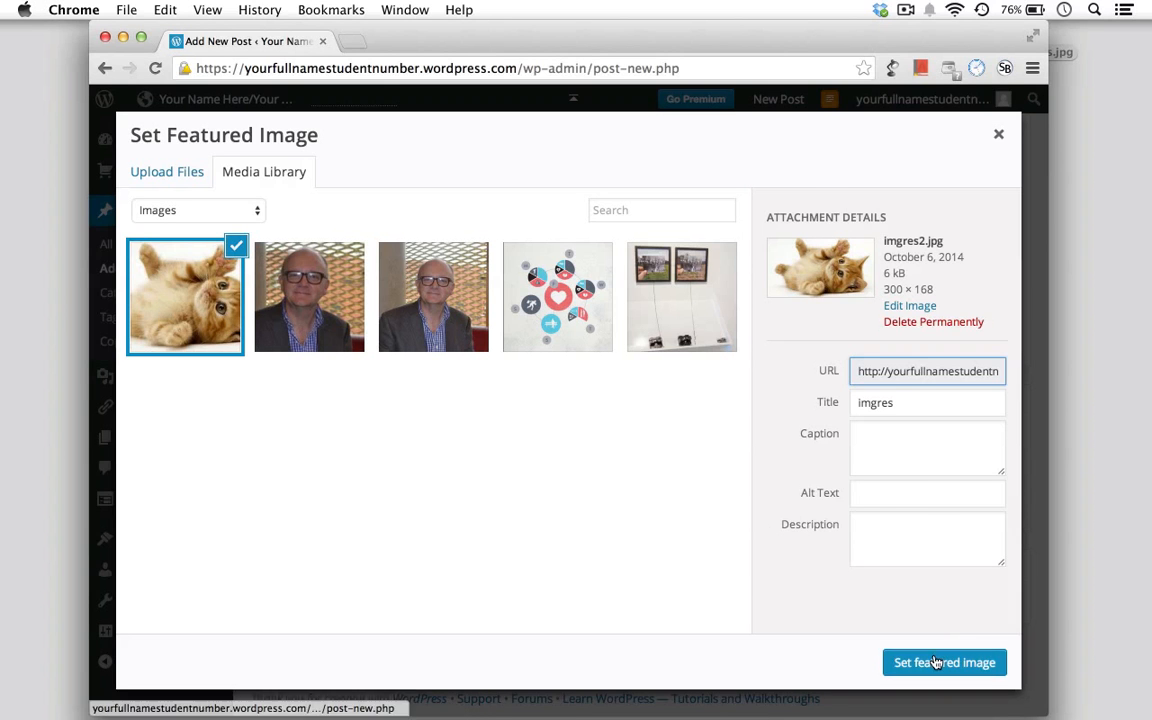
left_click(935, 660)
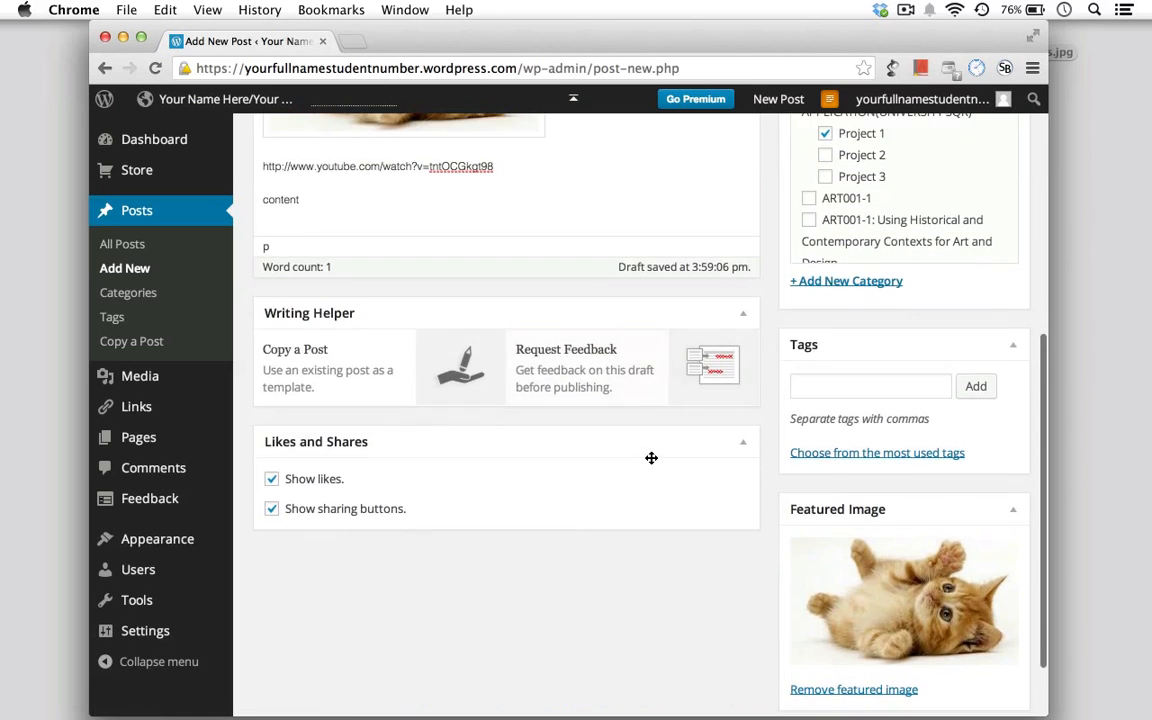
- Publish the post and review its published preview with the image and video
scroll(651, 458, "up", 10)
left_click(975, 442)
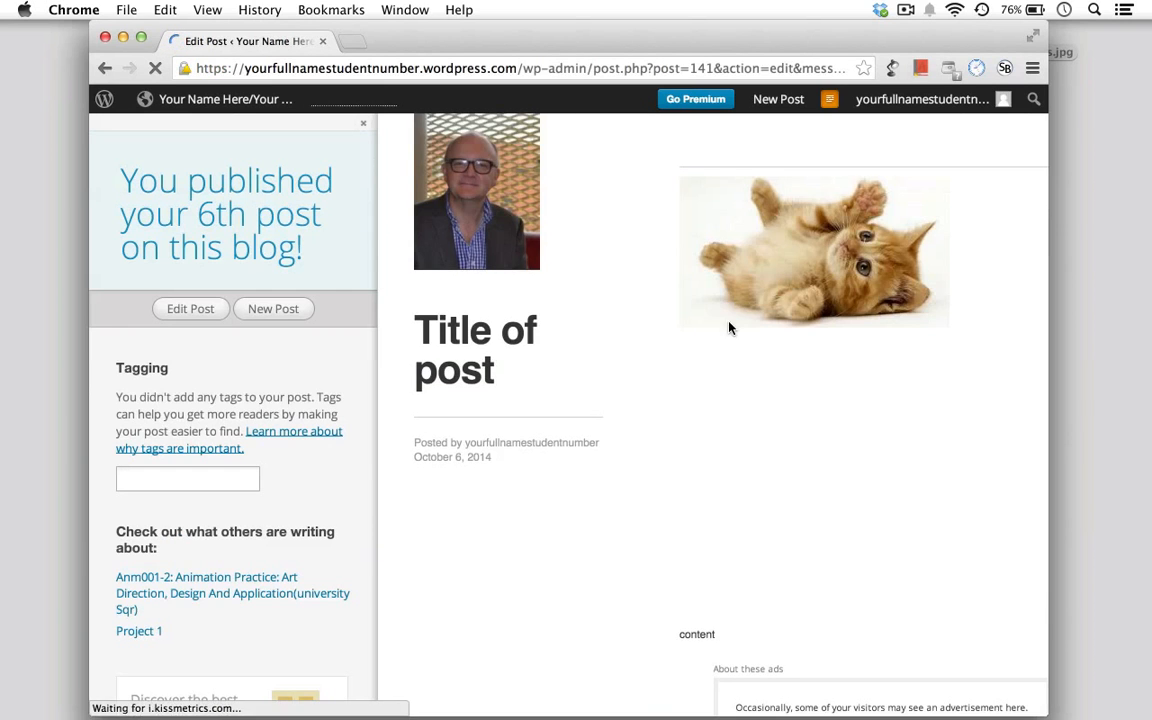
scroll(607, 419, "down", 3)
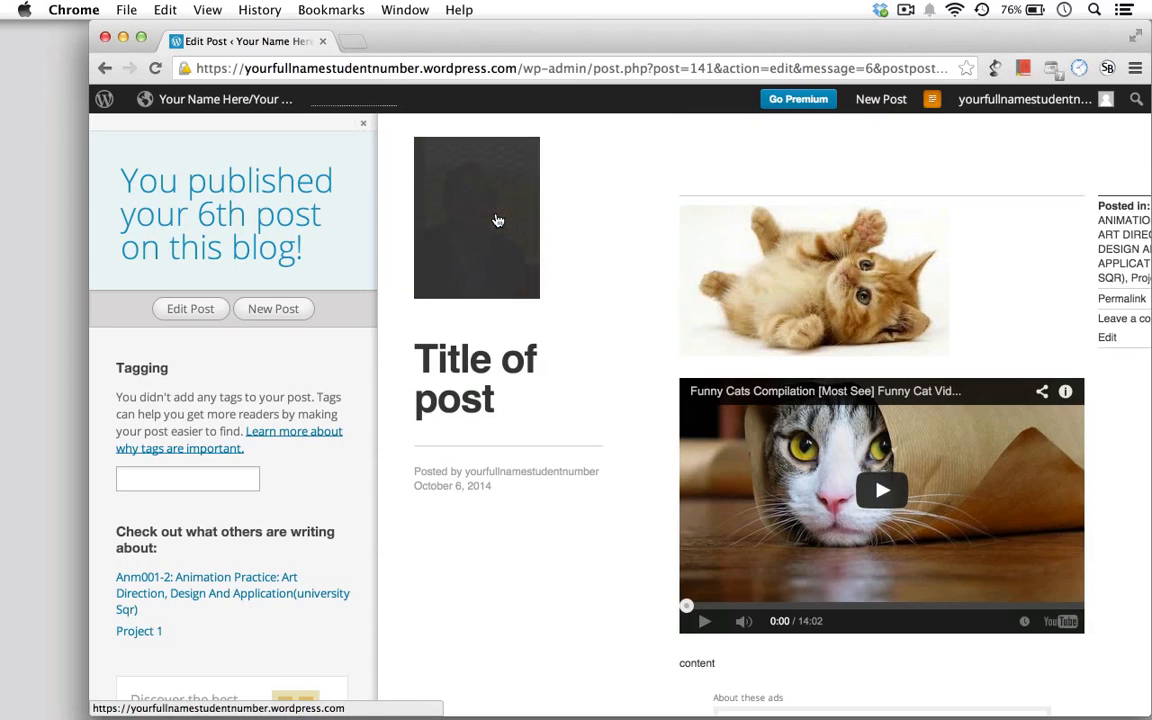
- Go to the blog's home page and open "Title of post" from its kitten thumbnail
left_click(476, 267)
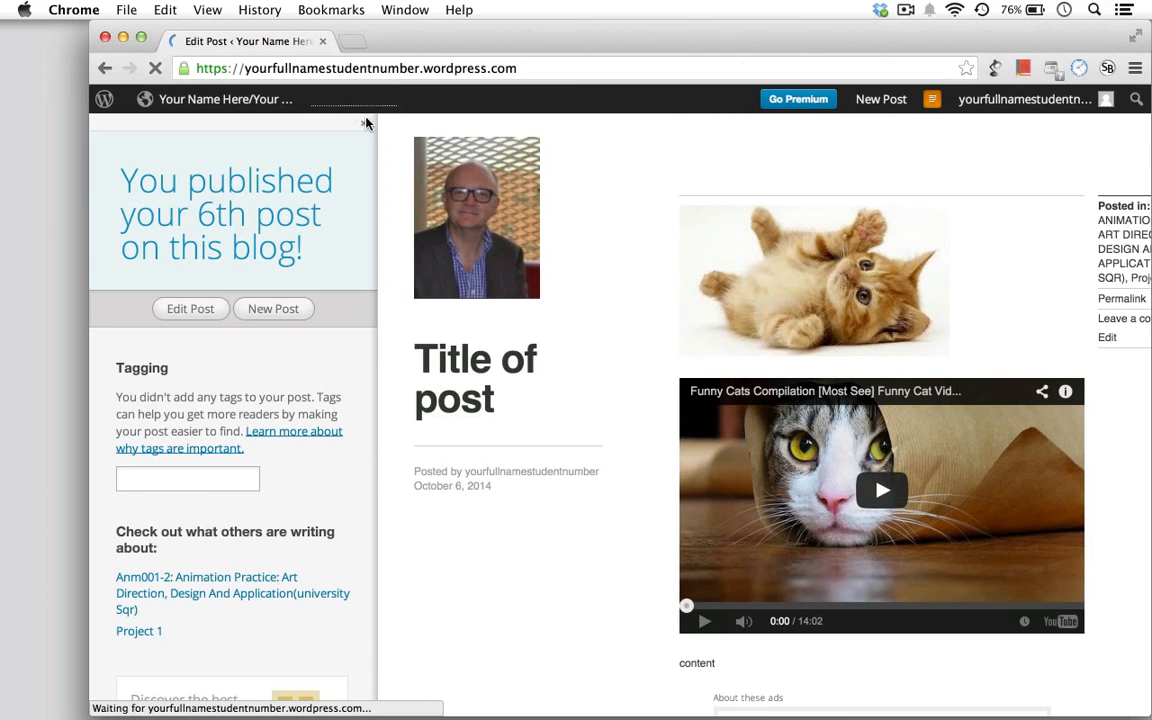
scroll(296, 217, "down", 1)
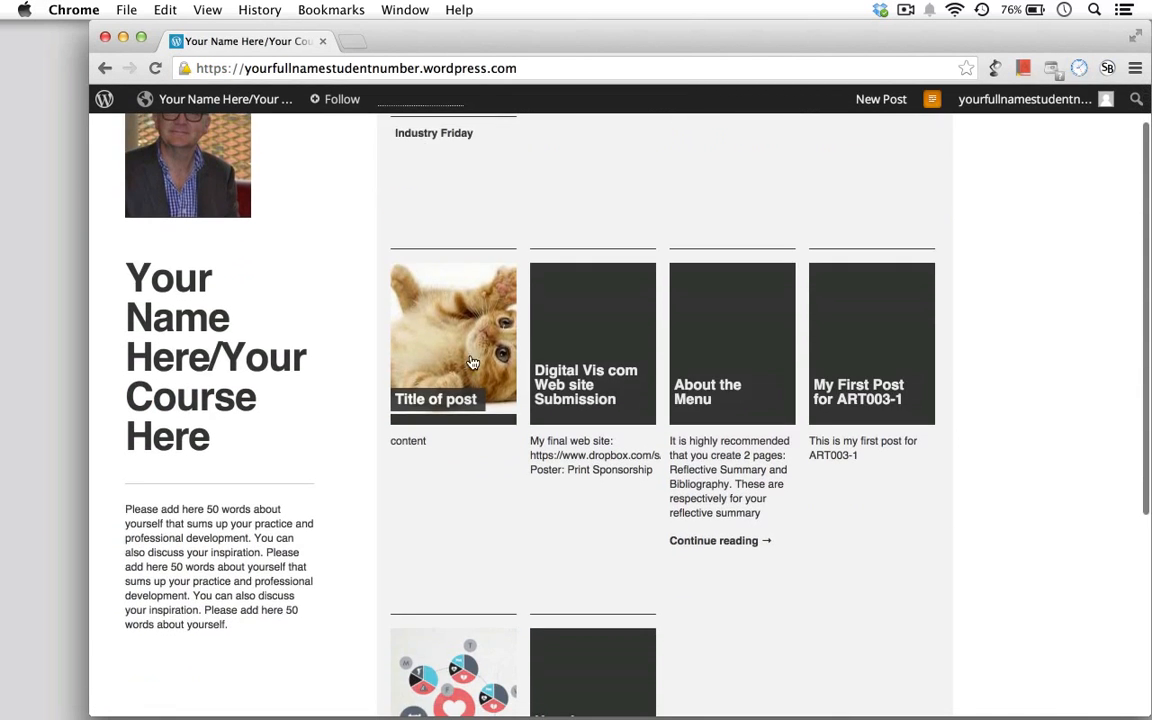
scroll(485, 548, "down", 2)
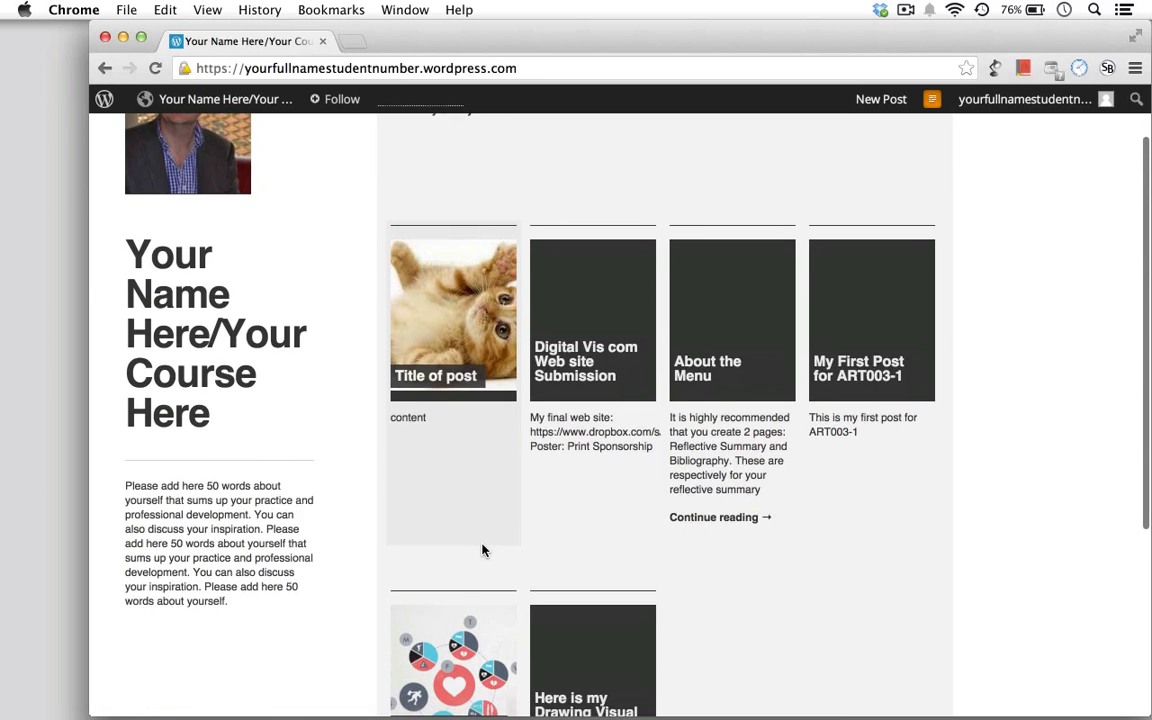
left_click(442, 344)
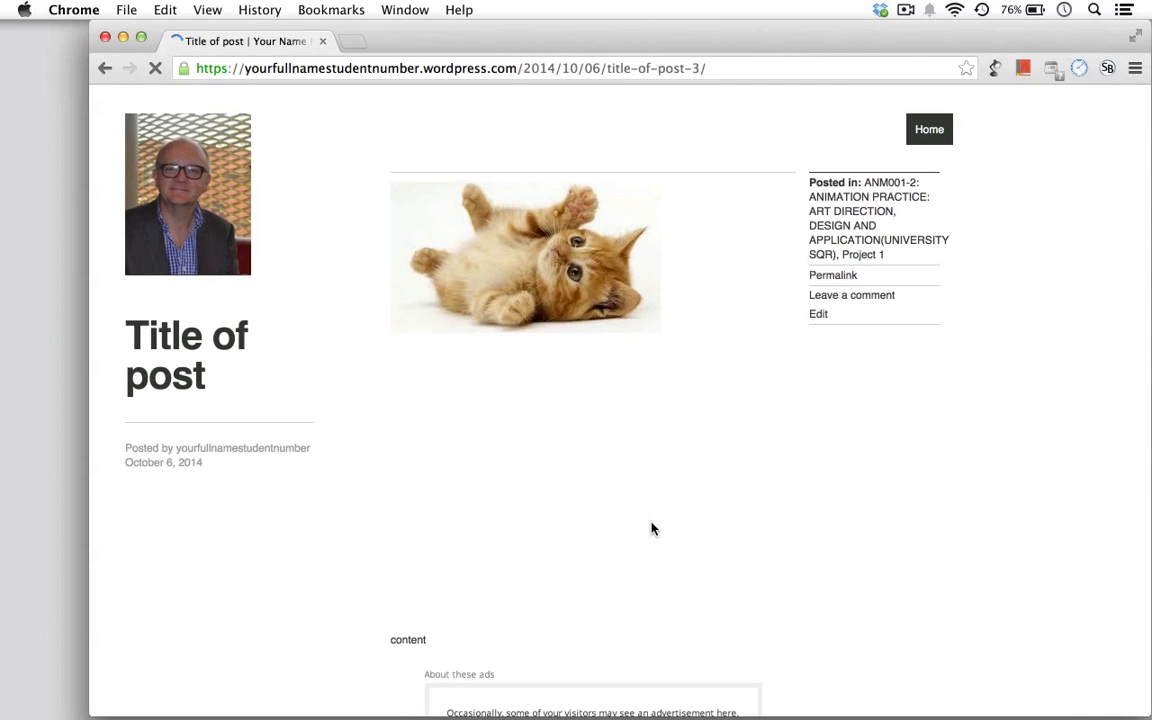